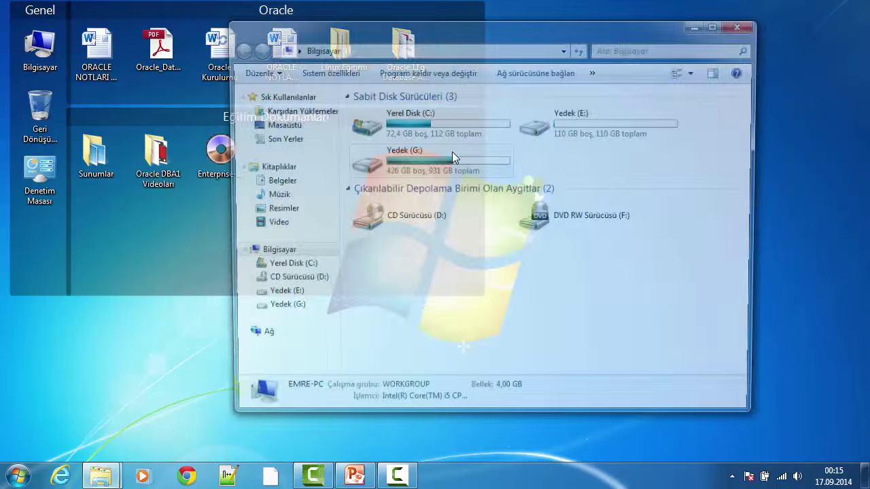
Run the VMware-workstation-full-9.0.1-894247 installer as administrator from the Programlar\vm9 folder on drive E
{"action": "double_click", "coordinate": [582, 120]}
{"action": "left_click", "coordinate": [392, 108]}
{"action": "double_click", "coordinate": [391, 110]}
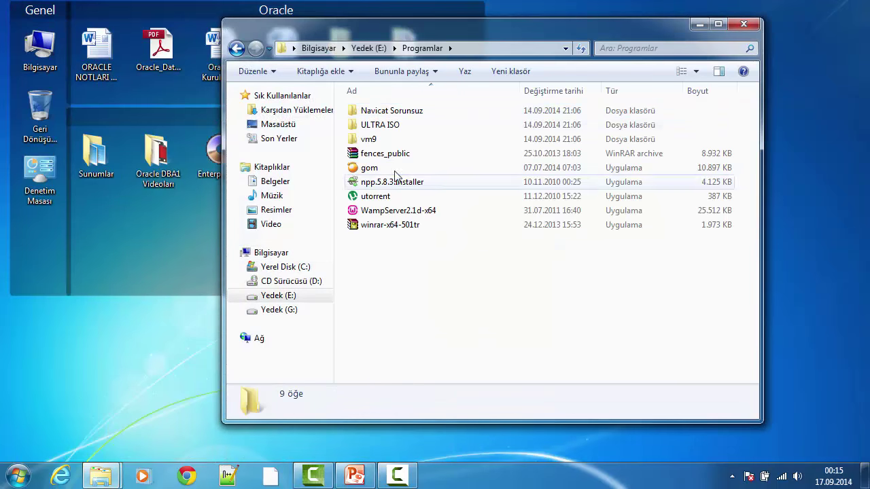
{"action": "double_click", "coordinate": [378, 141]}
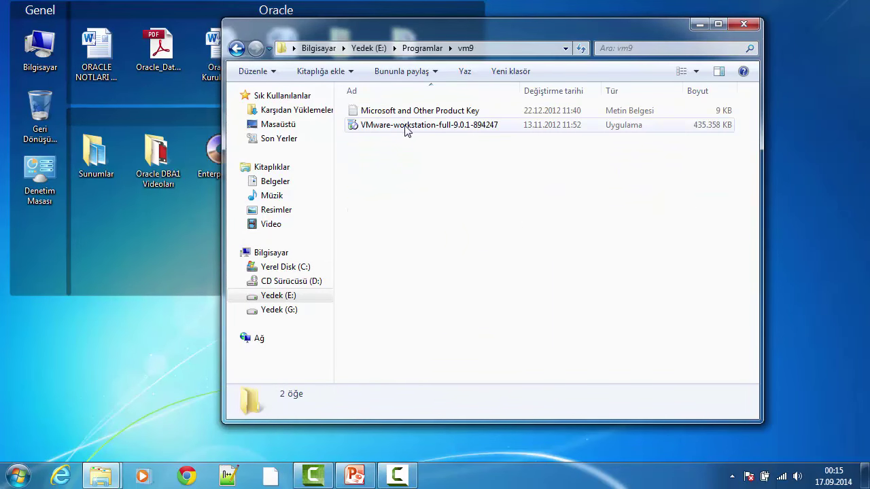
{"action": "right_click", "coordinate": [405, 131]}
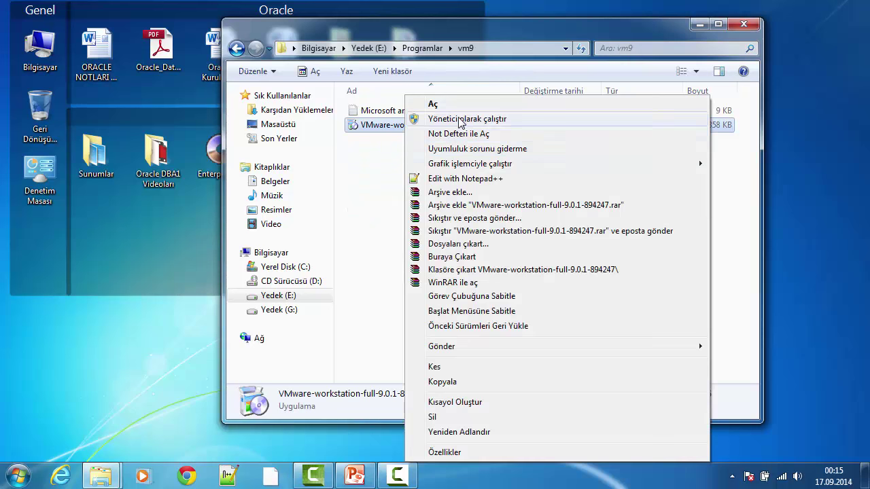
{"action": "left_click", "coordinate": [448, 119]}
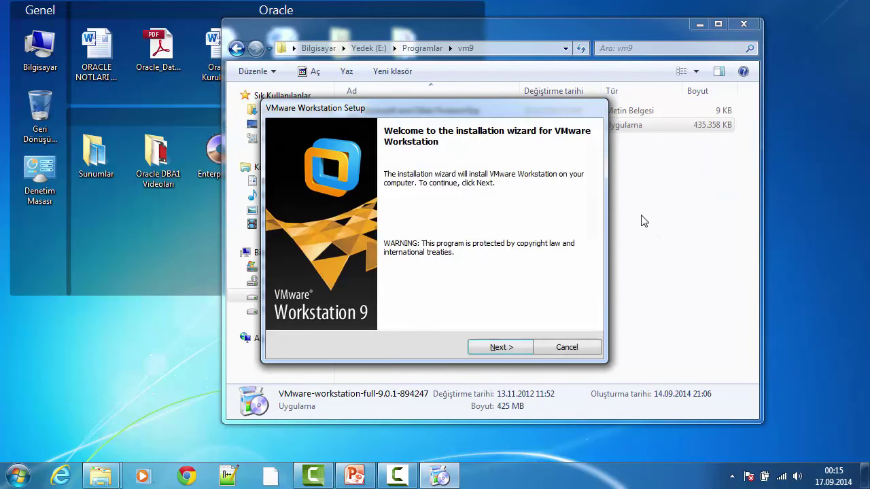
Pass the welcome page of the VMware Workstation setup and choose the Typical setup type
{"action": "left_click", "coordinate": [499, 348]}
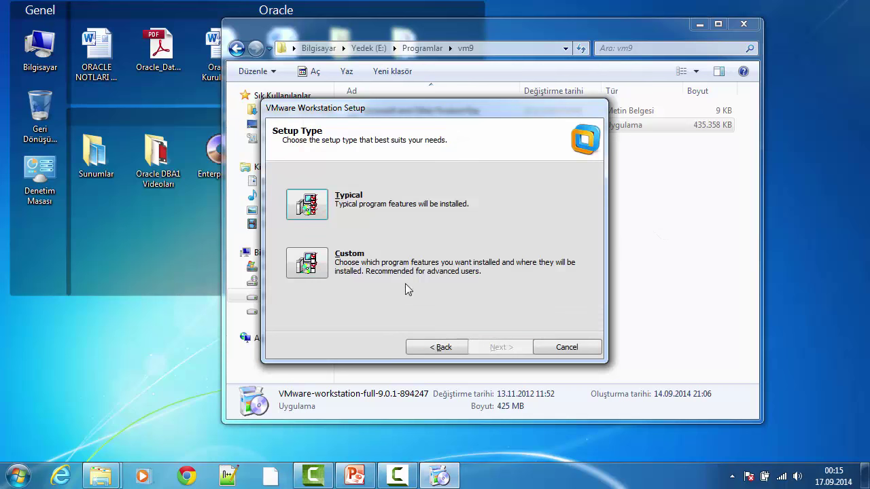
{"action": "left_click", "coordinate": [298, 205]}
{"action": "left_click", "coordinate": [499, 347]}
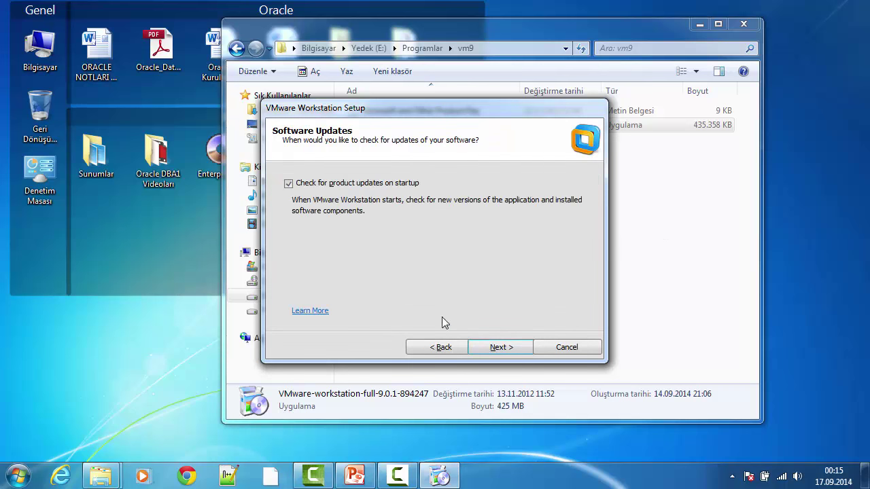
Turn off startup update checks and anonymous usage feedback, and start the installation with the Desktop and Start Menu shortcuts kept
{"action": "left_click", "coordinate": [289, 184]}
{"action": "left_click", "coordinate": [500, 347]}
{"action": "left_click", "coordinate": [296, 188]}
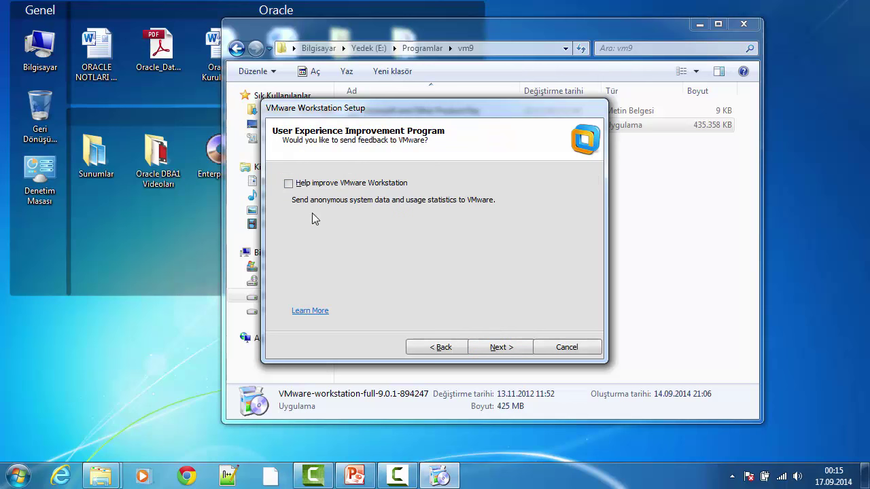
{"action": "left_click", "coordinate": [506, 347]}
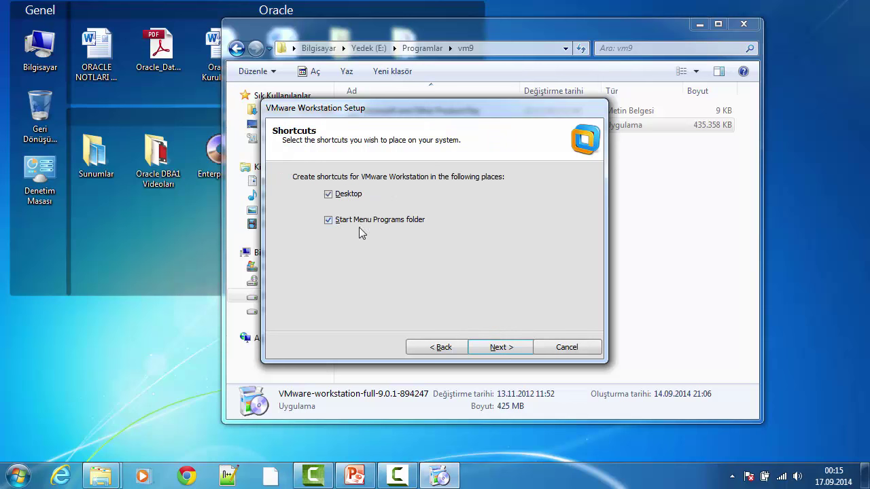
{"action": "left_click", "coordinate": [501, 347]}
{"action": "left_click", "coordinate": [492, 347]}
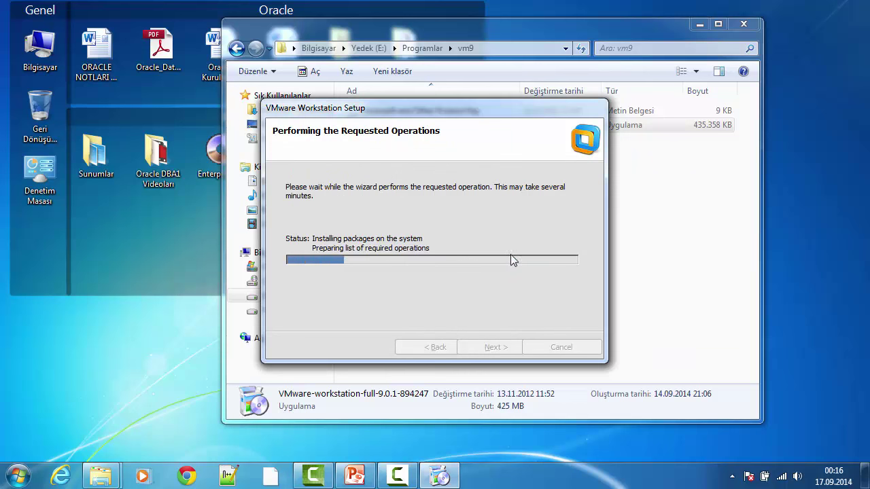
Open the Microsoft and Other Product Key text file in the vm9 folder and look through it for the VMware Workstation entries
{"action": "left_click", "coordinate": [635, 216]}
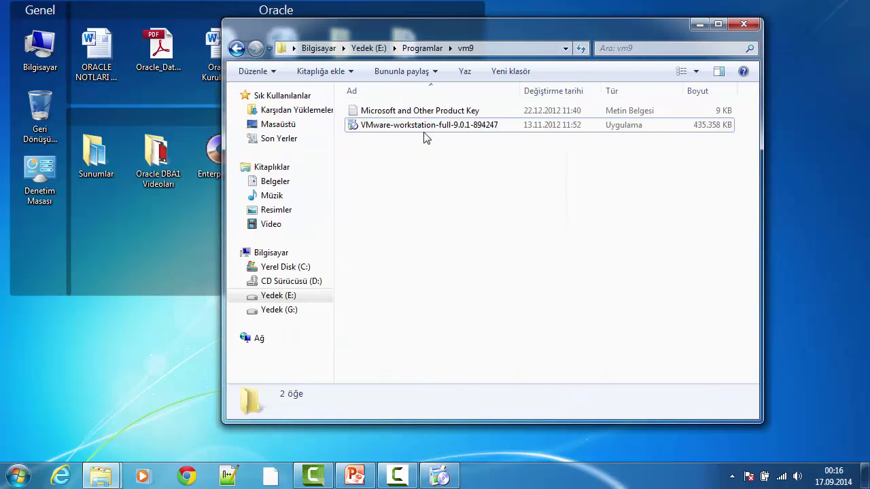
{"action": "double_click", "coordinate": [417, 111]}
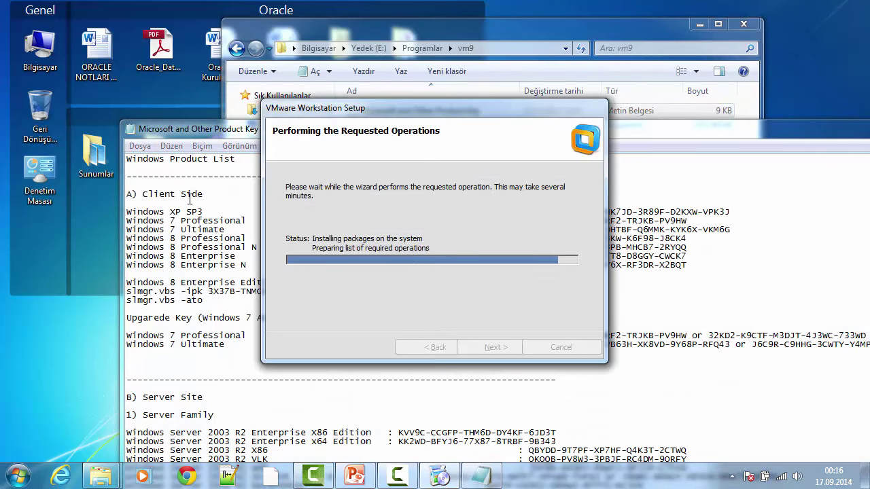
{"action": "left_click", "coordinate": [209, 197]}
{"action": "scroll", "coordinate": [209, 305], "scroll_direction": "down", "scroll_amount": 20}
{"action": "scroll", "coordinate": [209, 349], "scroll_direction": "down", "scroll_amount": 10}
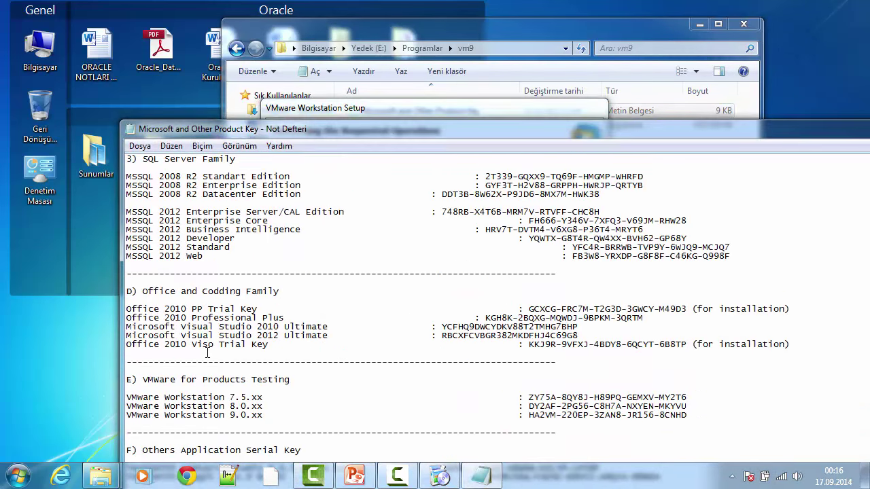
{"action": "scroll", "coordinate": [242, 316], "scroll_direction": "down", "scroll_amount": 11}
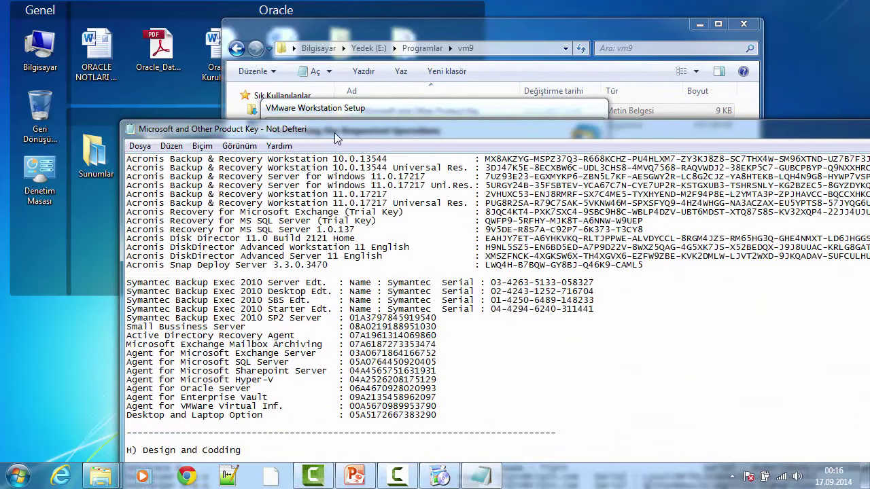
{"action": "double_click", "coordinate": [334, 132]}
{"action": "scroll", "coordinate": [197, 299], "scroll_direction": "down", "scroll_amount": 2}
{"action": "scroll", "coordinate": [202, 299], "scroll_direction": "up", "scroll_amount": 9}
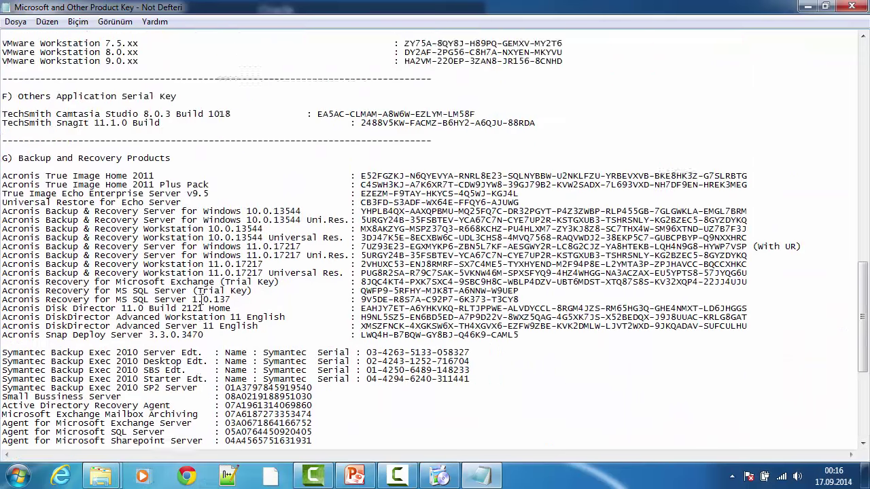
{"action": "scroll", "coordinate": [201, 299], "scroll_direction": "up", "scroll_amount": 18}
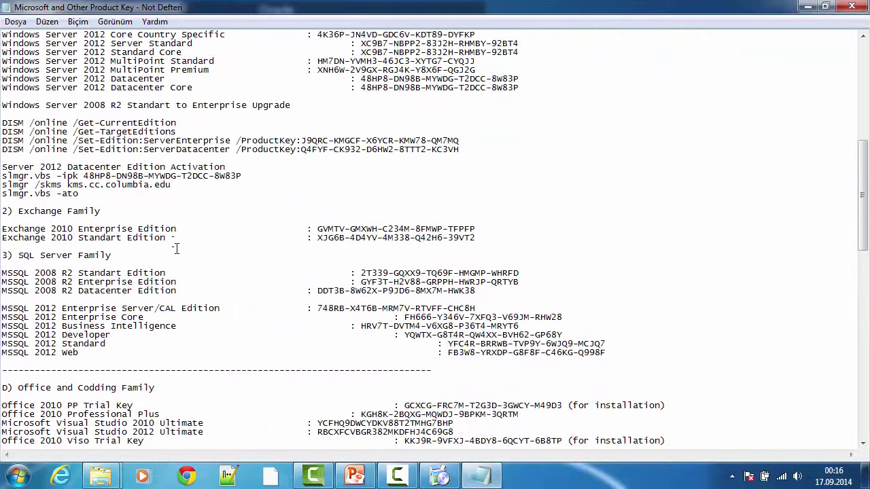
{"action": "scroll", "coordinate": [173, 238], "scroll_direction": "up", "scroll_amount": 14}
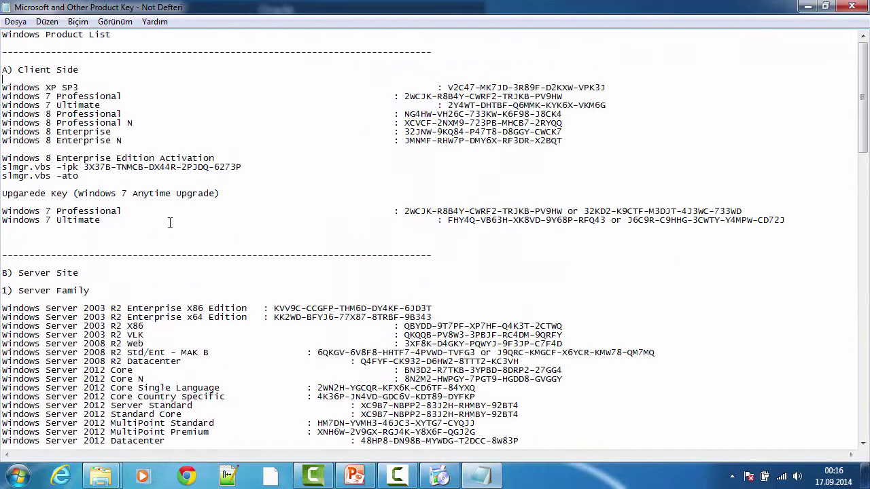
{"action": "scroll", "coordinate": [170, 223], "scroll_direction": "down", "scroll_amount": 20}
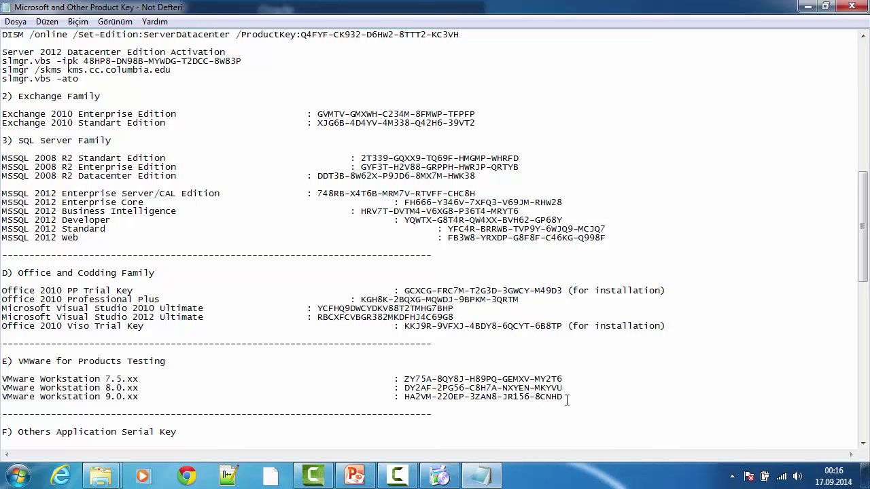
Copy the VMware Workstation 9.0.xx license key from the text file and minimize the file
{"action": "left_click_drag", "start_coordinate": [567, 401], "coordinate": [557, 399]}
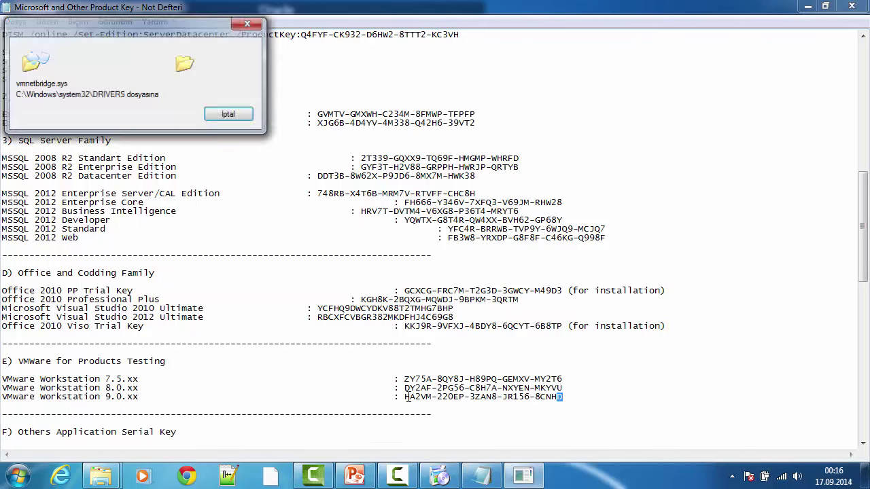
{"action": "left_click_drag", "start_coordinate": [406, 398], "coordinate": [564, 397]}
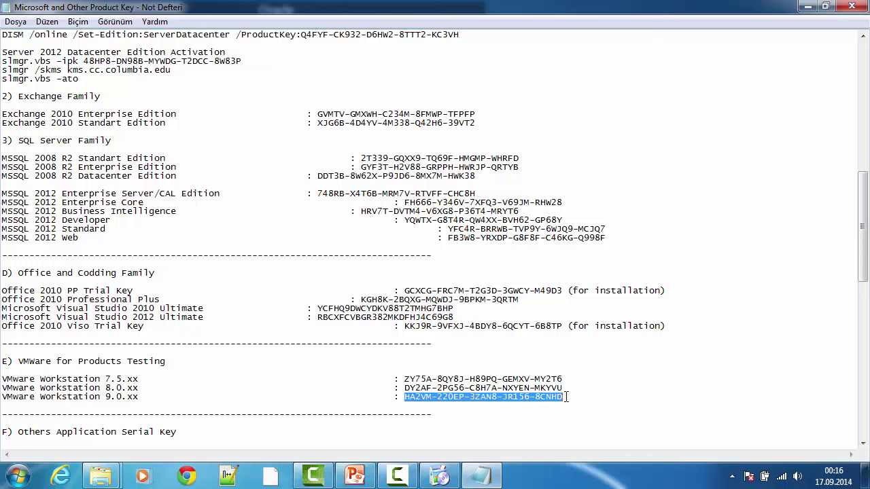
{"action": "left_click", "coordinate": [806, 6]}
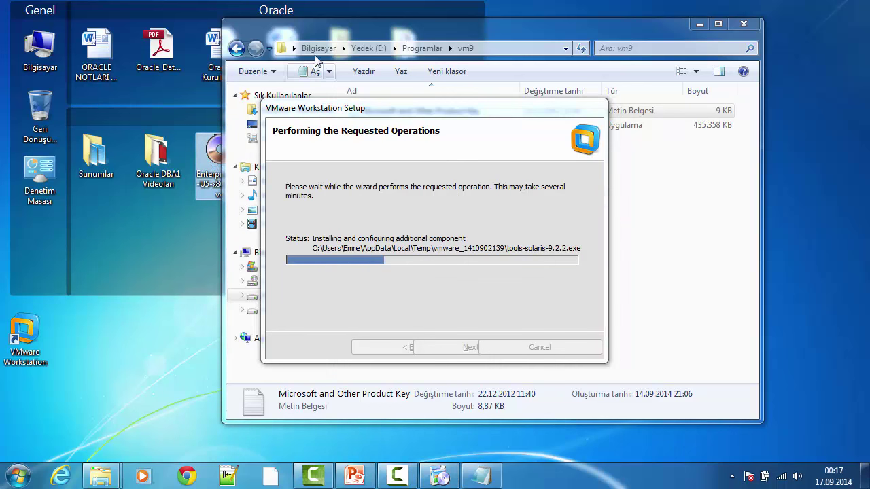
Finish the completed VMware Workstation setup wizard and close the vm9 folder window
{"action": "left_click_drag", "start_coordinate": [319, 34], "coordinate": [433, 49]}
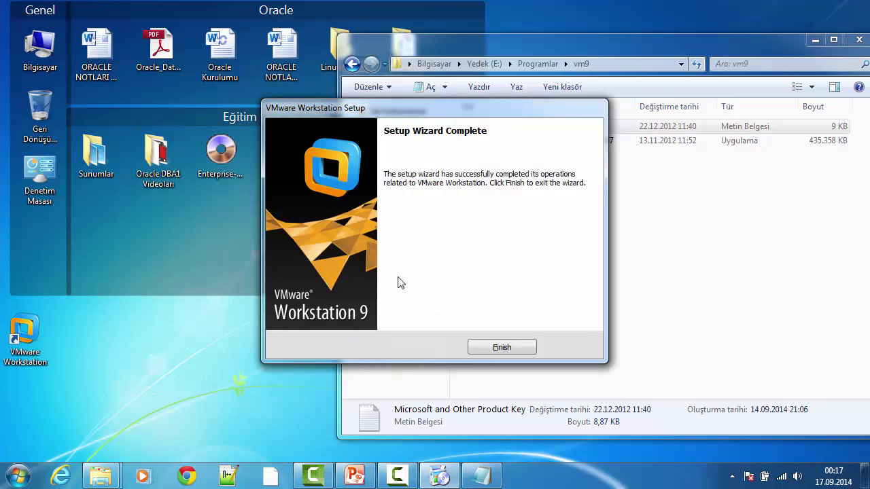
{"action": "left_click", "coordinate": [504, 348]}
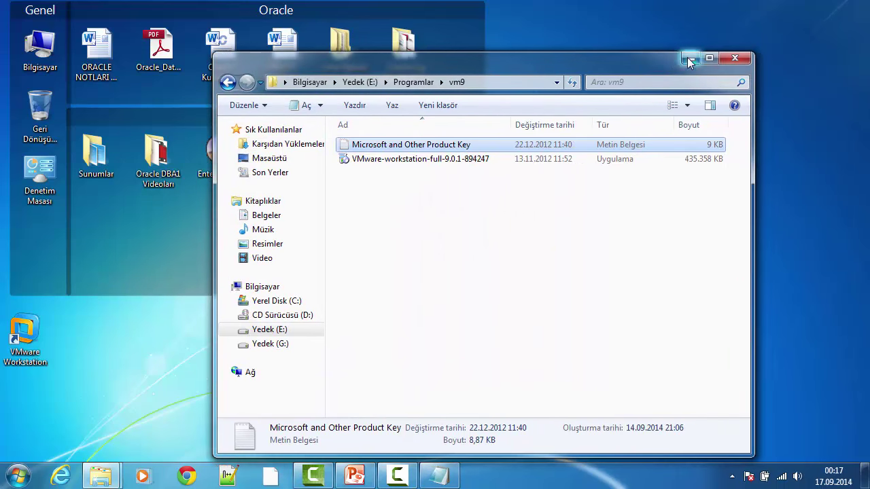
{"action": "left_click", "coordinate": [746, 60]}
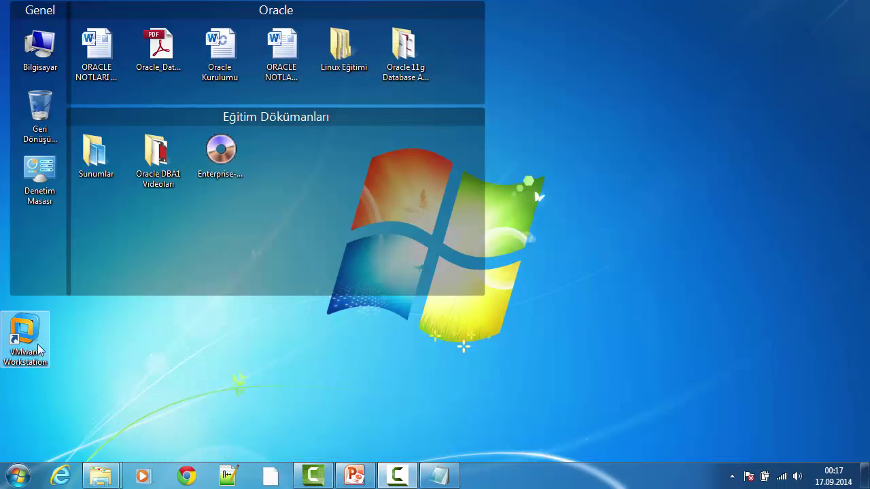
Launch VMware Workstation from the desktop and open its license activation dialog, closing any purchase web page
{"action": "double_click", "coordinate": [38, 349]}
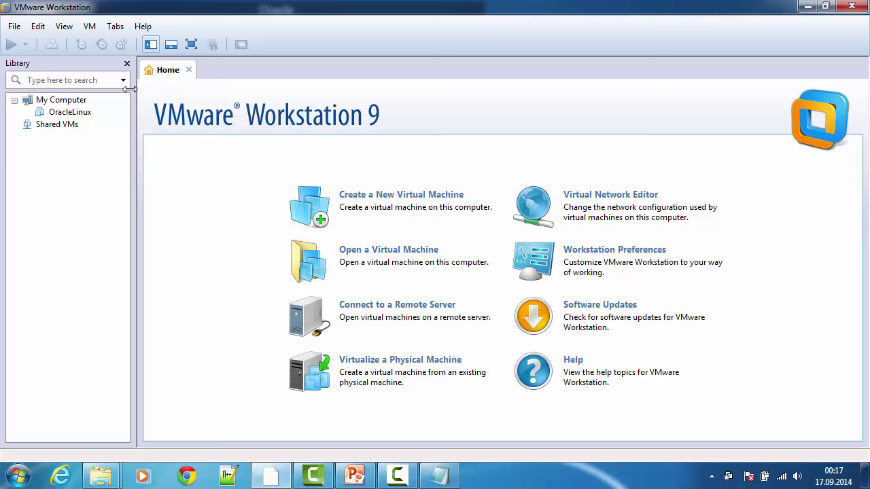
{"action": "left_click", "coordinate": [150, 31]}
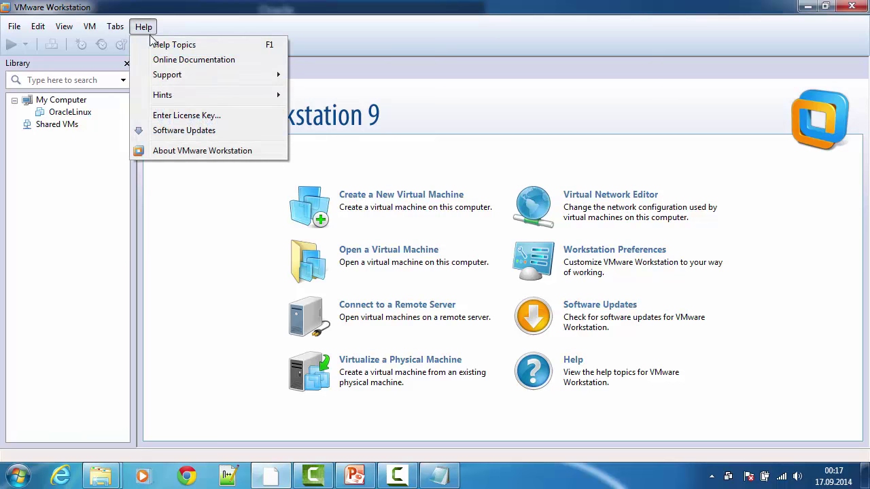
{"action": "left_click", "coordinate": [182, 117]}
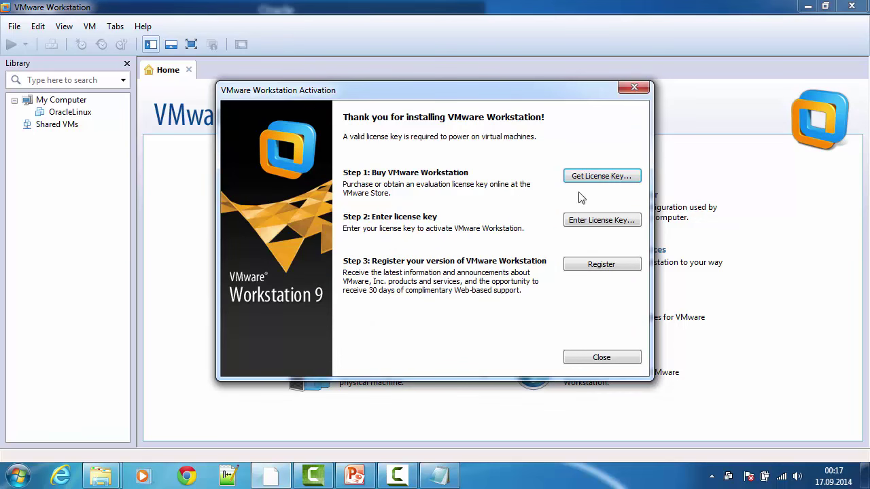
{"action": "left_click", "coordinate": [579, 175]}
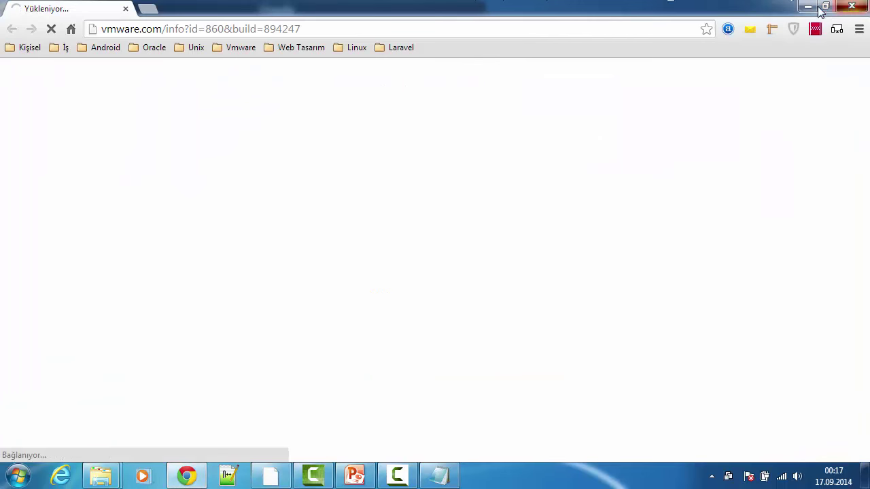
{"action": "left_click", "coordinate": [851, 6]}
Paste the copied license key into the License key field, confirm it, and close the activation dialog
{"action": "left_click", "coordinate": [600, 221]}
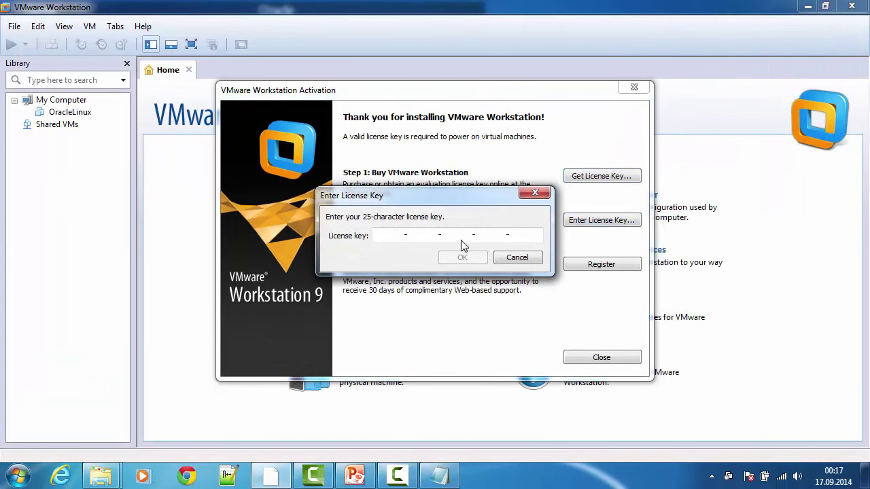
{"action": "key", "text": "ctrl+v"}
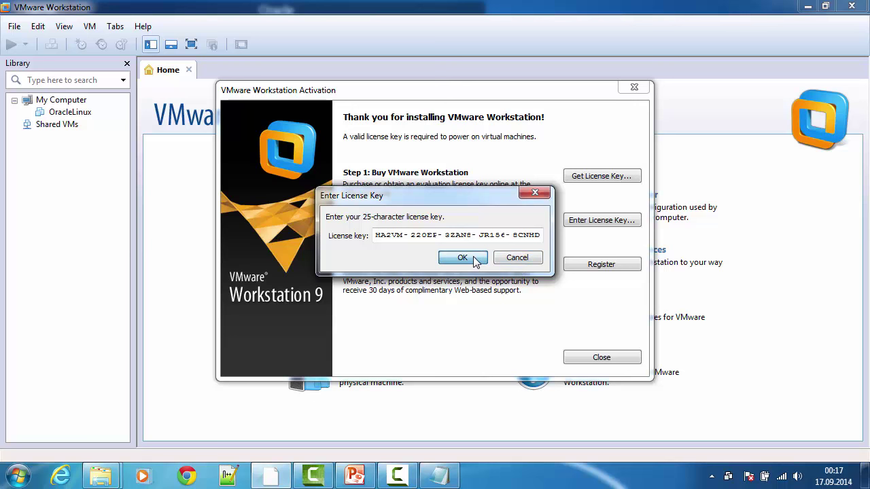
{"action": "left_click", "coordinate": [462, 257]}
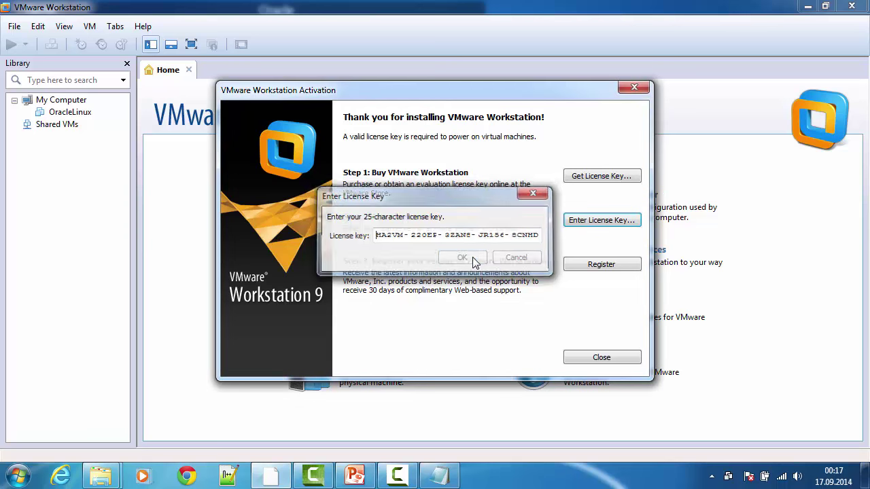
{"action": "left_click", "coordinate": [601, 358]}
Close VMware Workstation and relaunch it from the desktop shortcut
{"action": "left_click", "coordinate": [852, 6]}
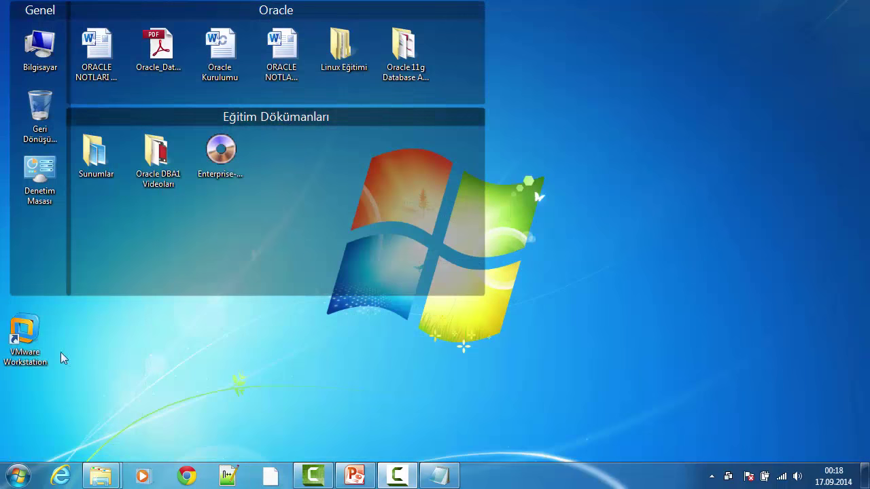
{"action": "left_click", "coordinate": [41, 336]}
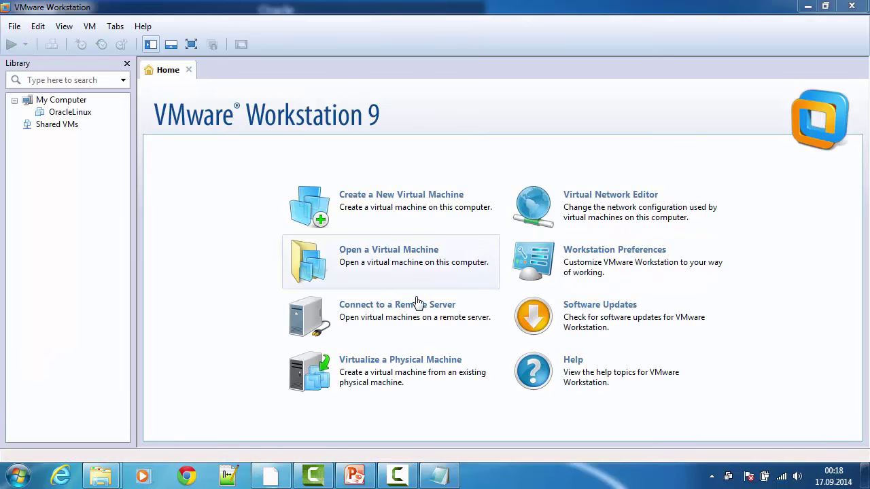
Try to open the OracleLinux virtual machine from the library
{"action": "right_click", "coordinate": [68, 112]}
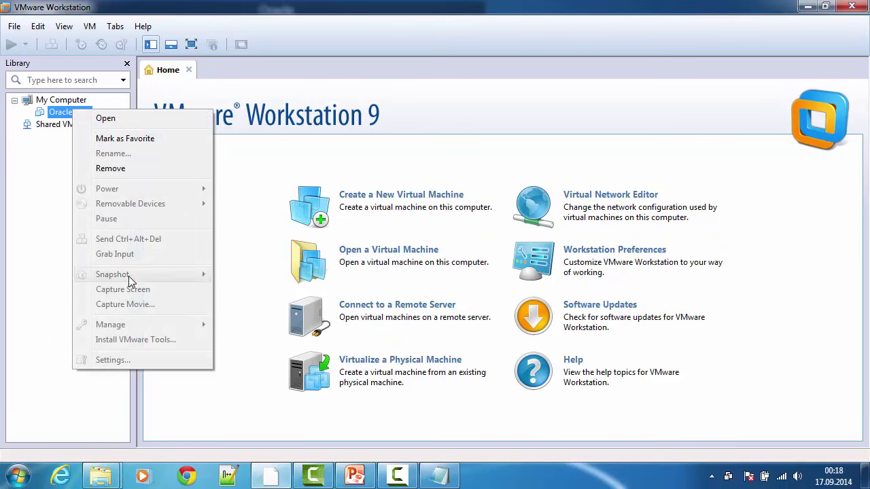
{"action": "key", "text": "Escape"}
{"action": "double_click", "coordinate": [64, 112]}
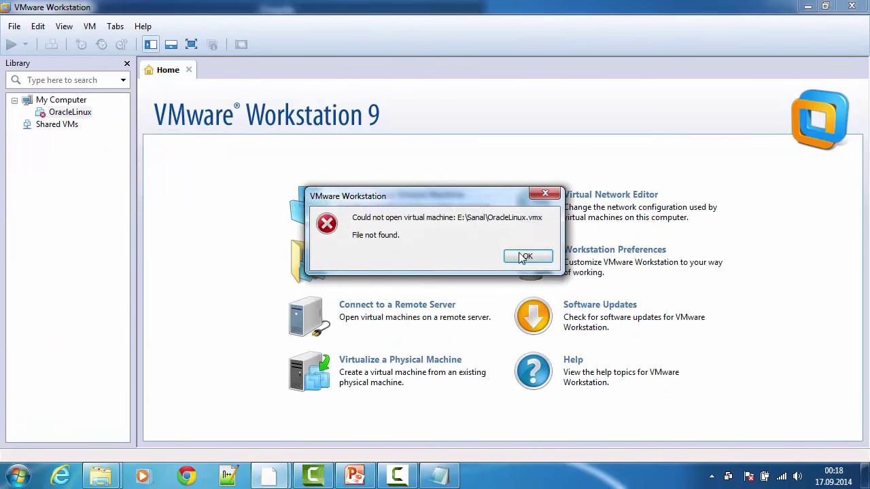
{"action": "left_click", "coordinate": [528, 256]}
Remove the OracleLinux virtual machine from the library and confirm the removal
{"action": "right_click", "coordinate": [68, 112]}
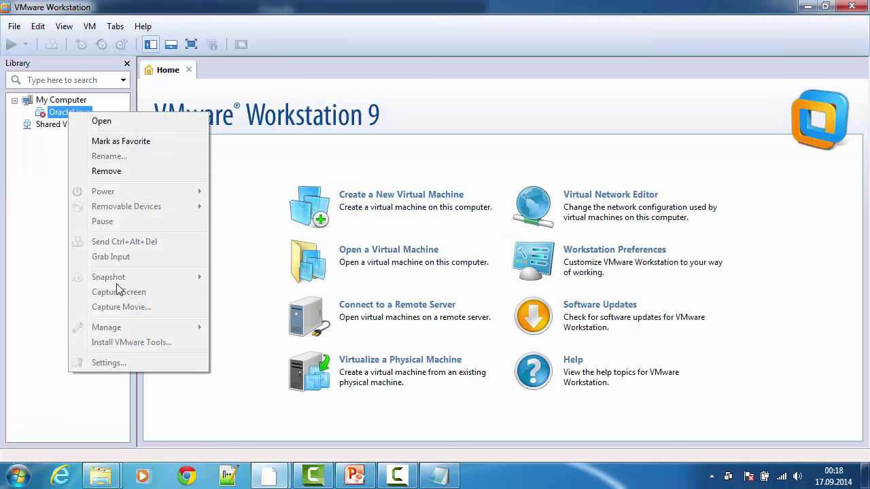
{"action": "left_click", "coordinate": [22, 233]}
{"action": "right_click", "coordinate": [72, 112]}
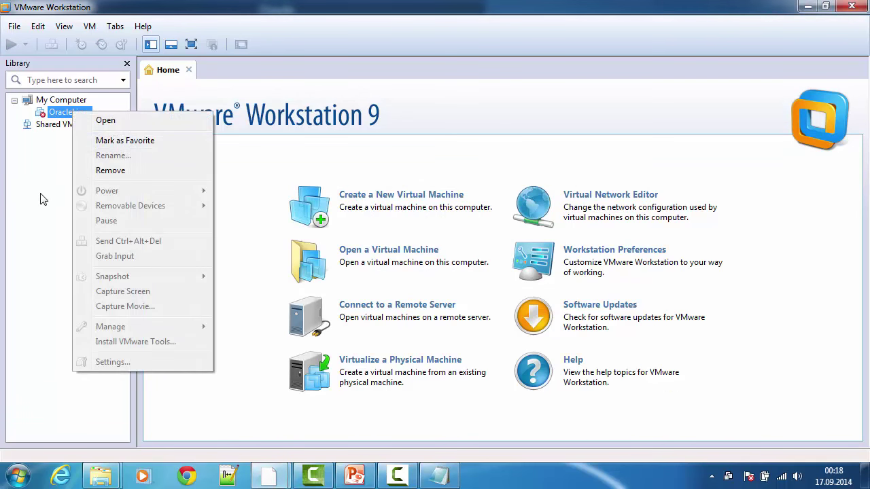
{"action": "left_click", "coordinate": [109, 170]}
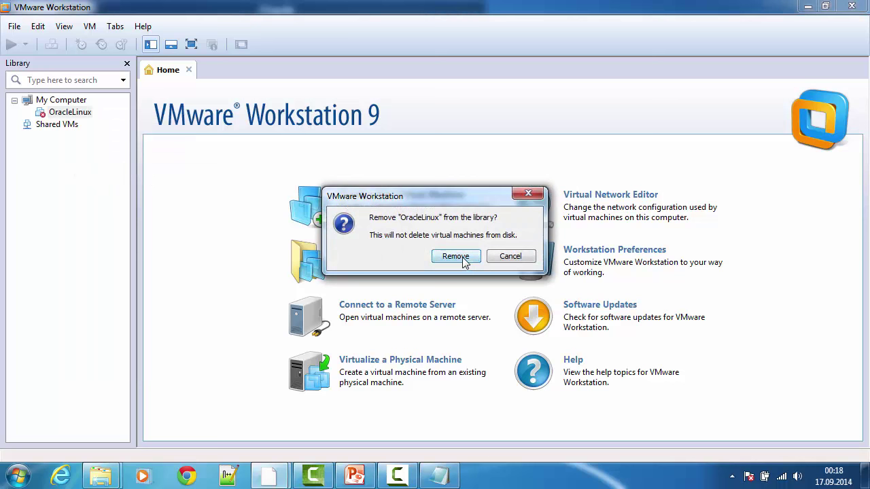
{"action": "left_click", "coordinate": [455, 256]}
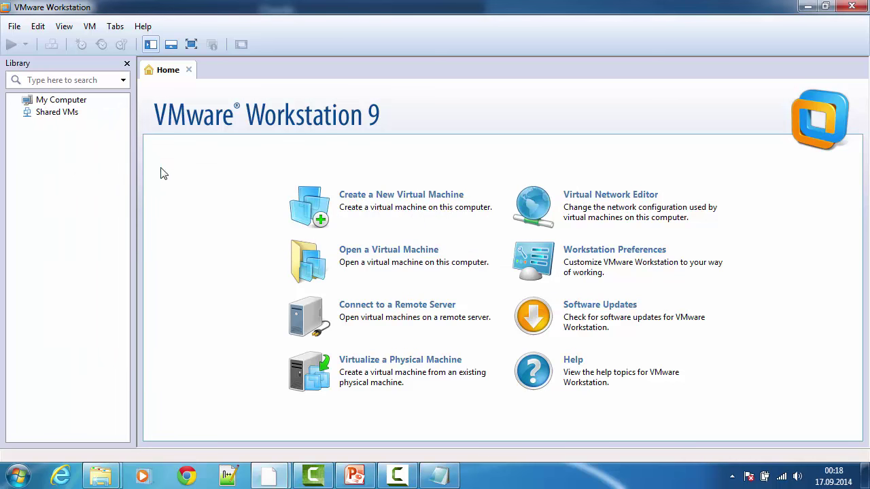
Start creating a new virtual machine with the Typical (recommended) configuration
{"action": "right_click", "coordinate": [48, 148]}
{"action": "left_click", "coordinate": [80, 158]}
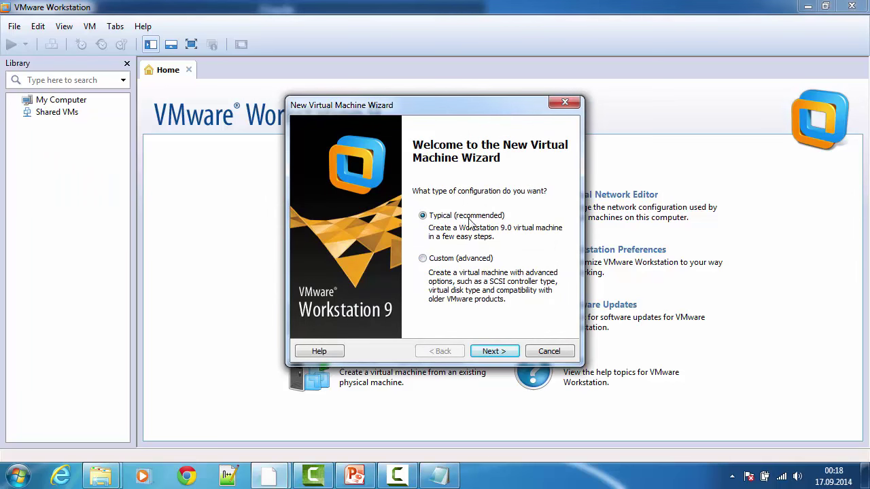
{"action": "left_click", "coordinate": [492, 351]}
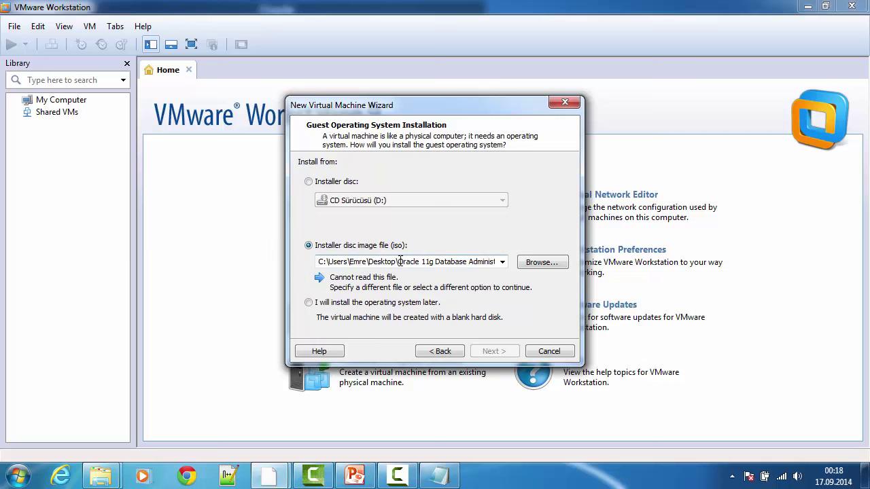
Choose the Enterprise-R6-U5-x86_64-dvd ISO from the desktop as the installer disc image and continue to naming
{"action": "left_click", "coordinate": [541, 261]}
{"action": "left_click", "coordinate": [269, 206]}
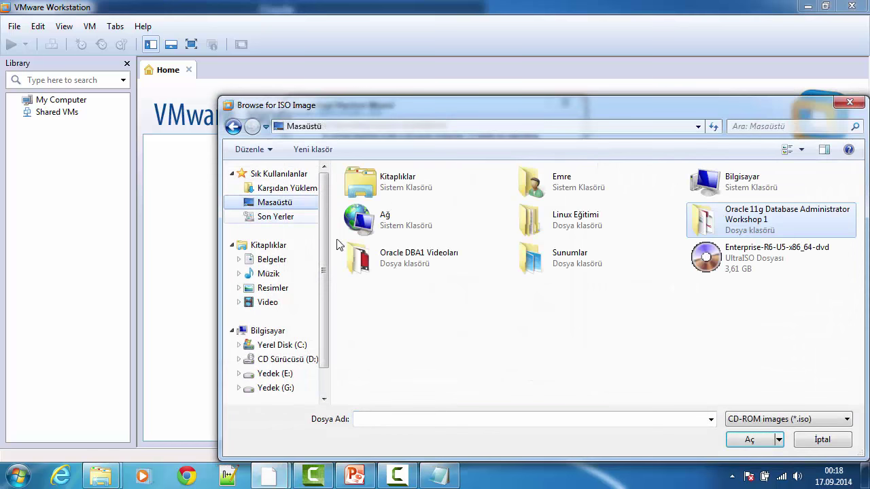
{"action": "left_click", "coordinate": [733, 265]}
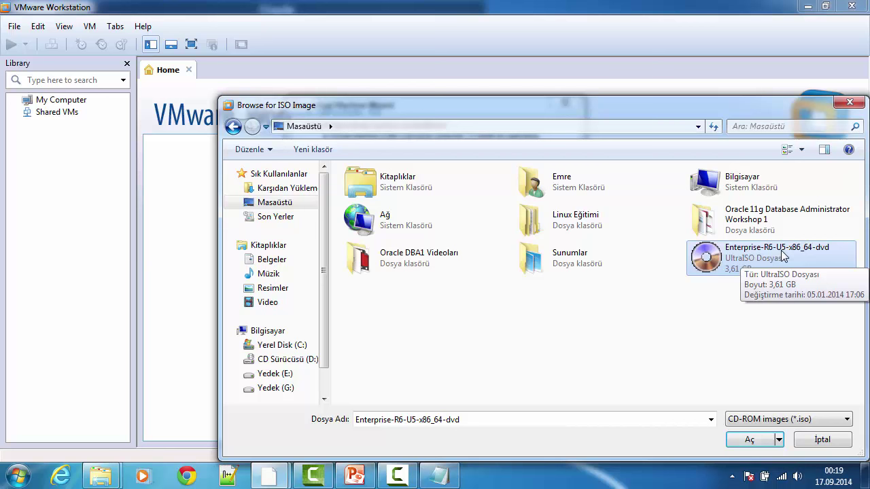
{"action": "left_click", "coordinate": [751, 439]}
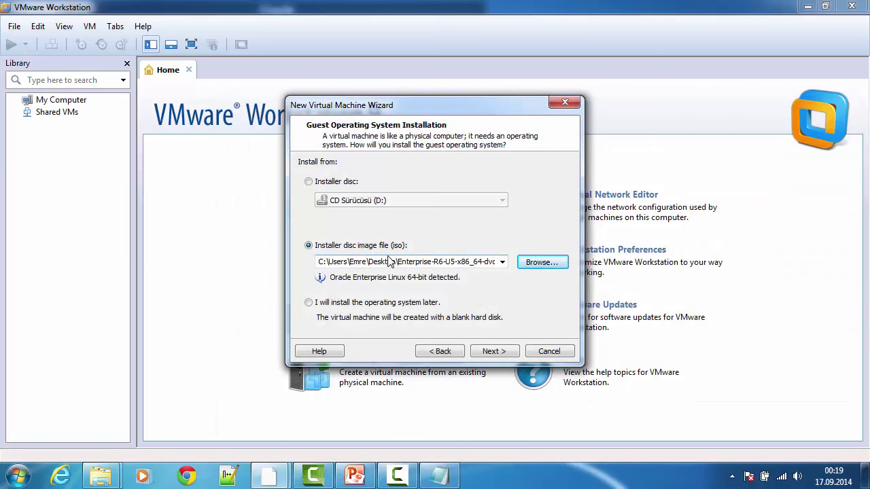
{"action": "left_click", "coordinate": [494, 350]}
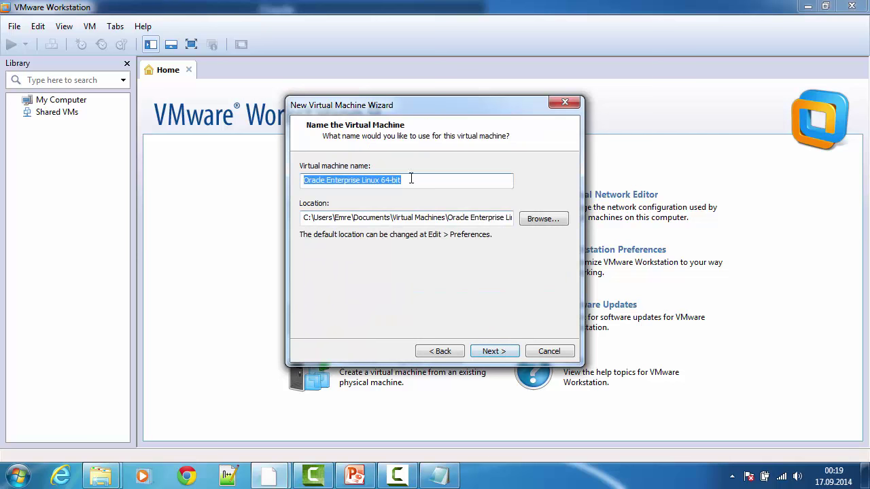
Name the virtual machine OracleLinuxEgitim and store it in a new OracleLinux folder inside Sanal on drive E:
{"action": "type", "text": "OracleLinuxEgitim"}
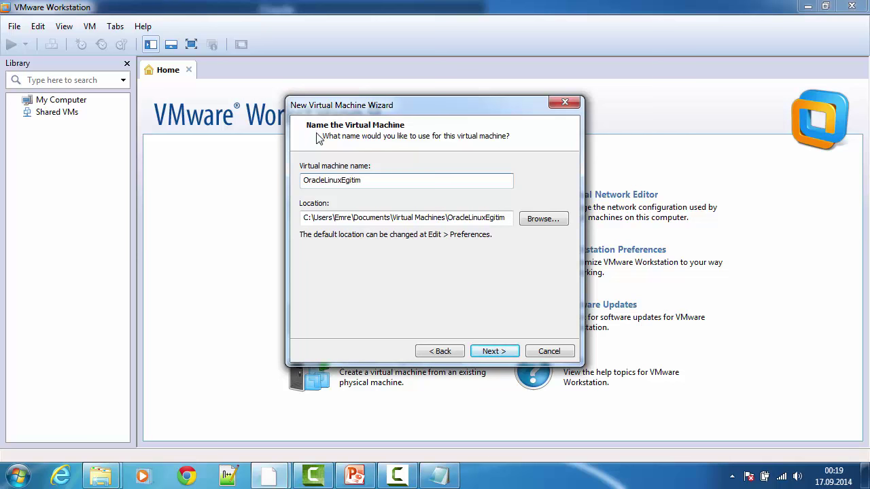
{"action": "left_click", "coordinate": [551, 219]}
{"action": "left_click", "coordinate": [345, 216]}
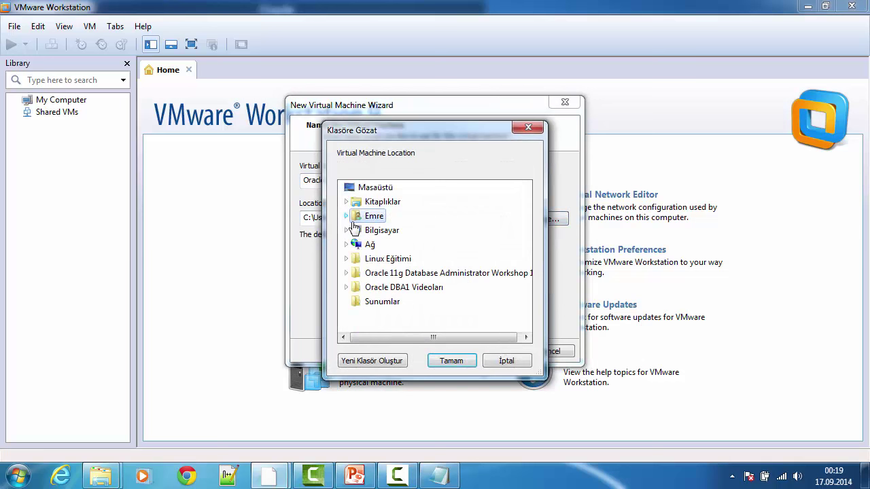
{"action": "left_click", "coordinate": [347, 231]}
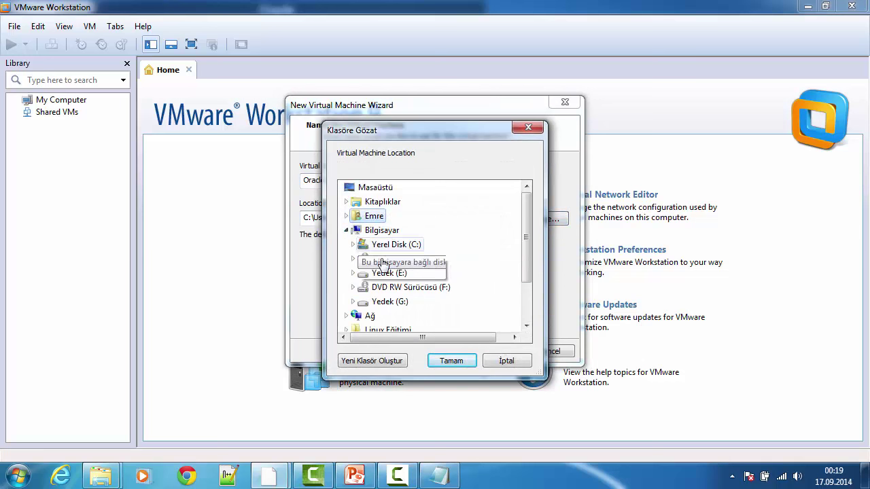
{"action": "left_click", "coordinate": [353, 274]}
{"action": "scroll", "coordinate": [367, 280], "scroll_direction": "down", "scroll_amount": 2}
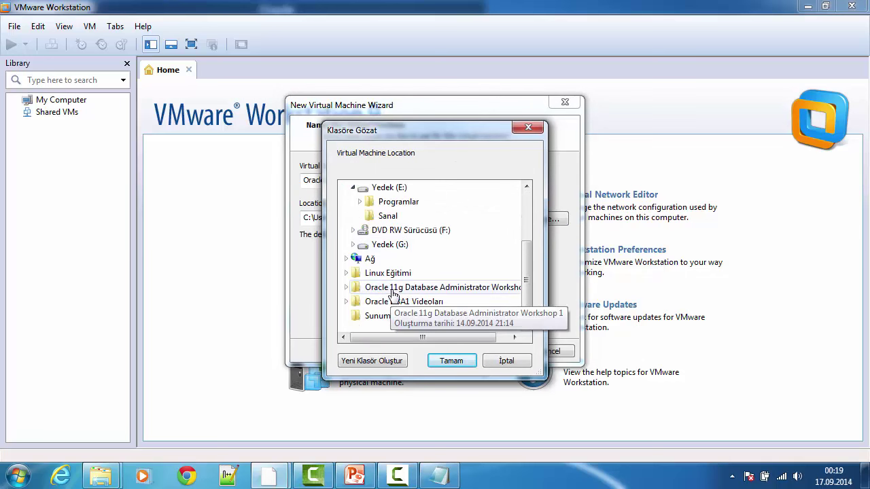
{"action": "left_click", "coordinate": [387, 216]}
{"action": "left_click", "coordinate": [390, 360]}
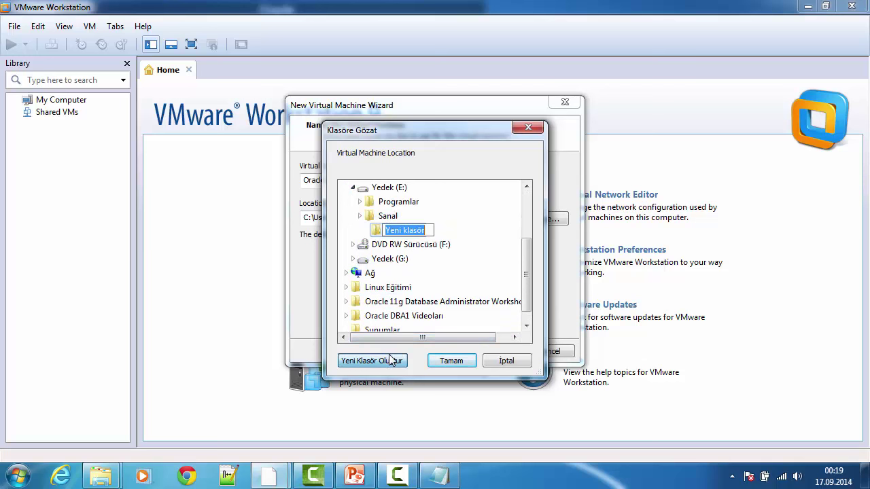
{"action": "type", "text": "OracleLinux"}
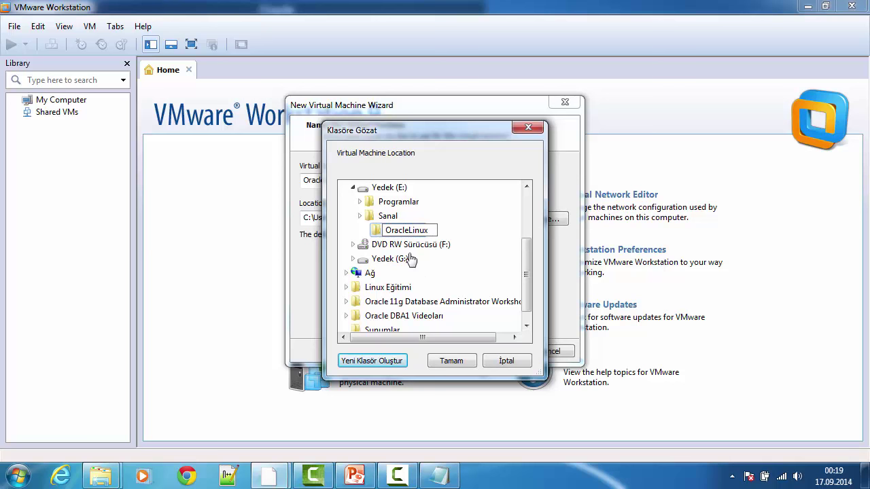
{"action": "key", "text": "Return"}
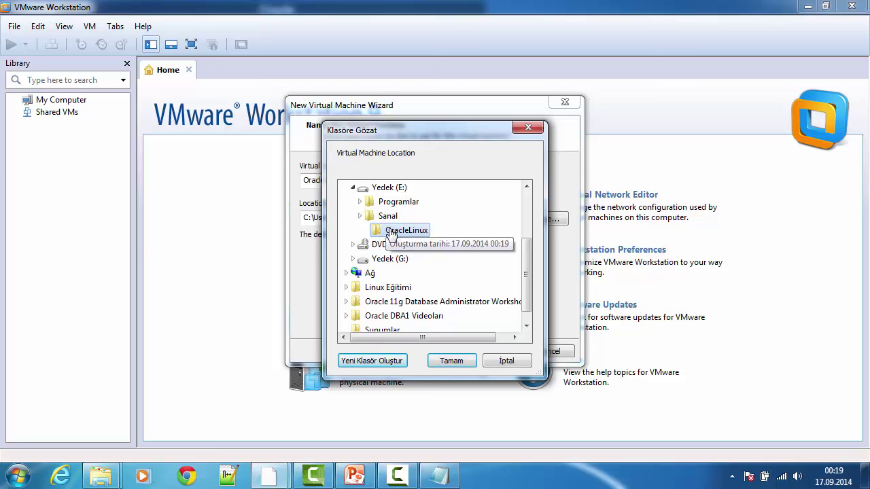
{"action": "left_click", "coordinate": [451, 360]}
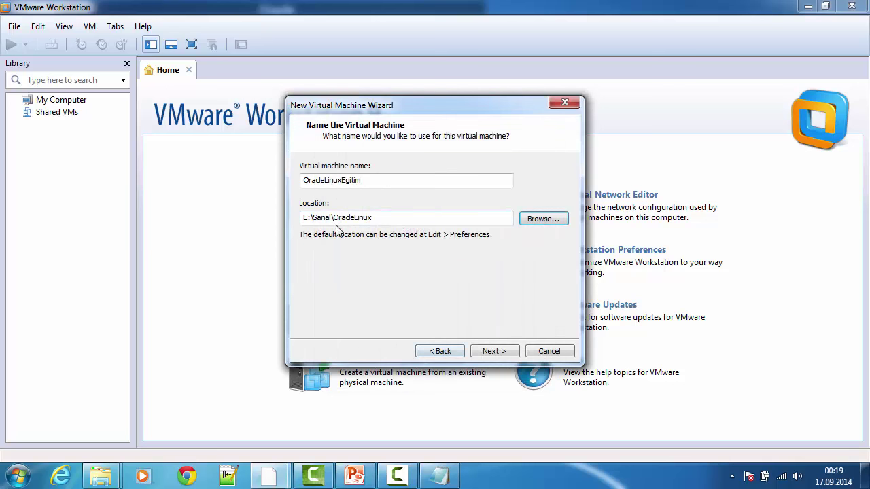
{"action": "left_click", "coordinate": [493, 351]}
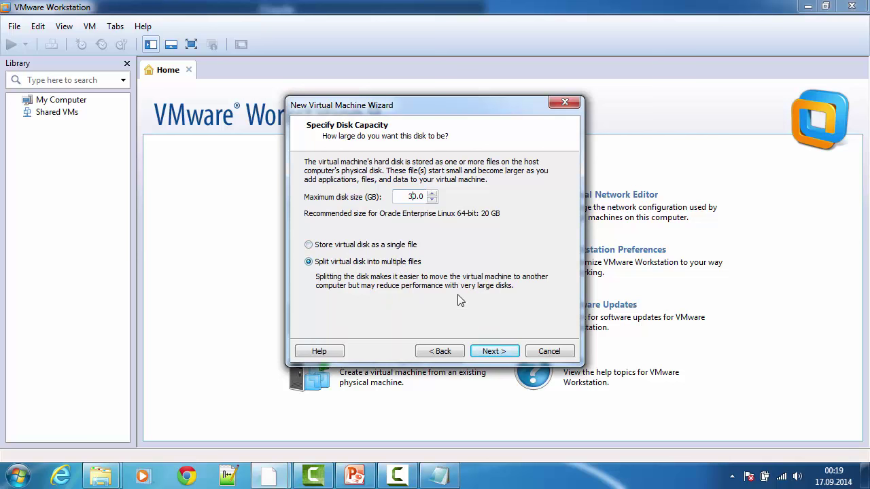
Set the maximum disk size to 30 GB, split into multiple files, and review the virtual machine's settings summary
{"action": "left_click", "coordinate": [499, 350]}
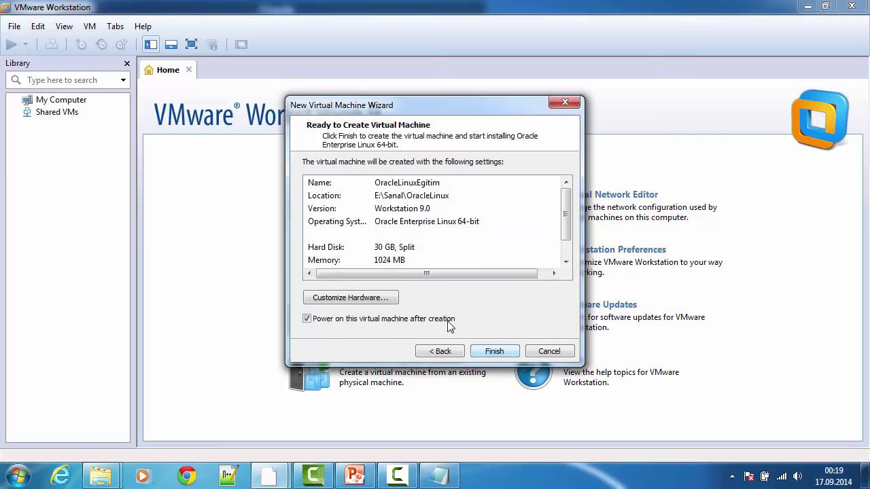
{"action": "scroll", "coordinate": [374, 204], "scroll_direction": "down", "scroll_amount": 1}
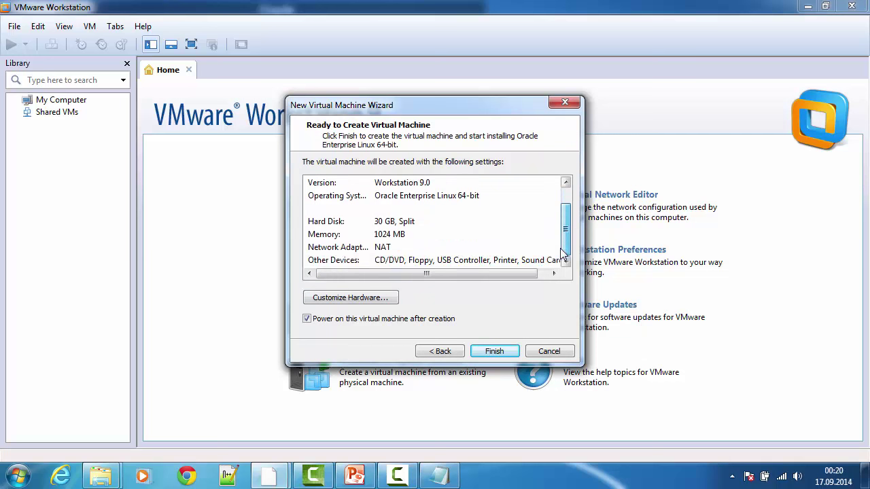
{"action": "scroll", "coordinate": [394, 198], "scroll_direction": "up", "scroll_amount": 1}
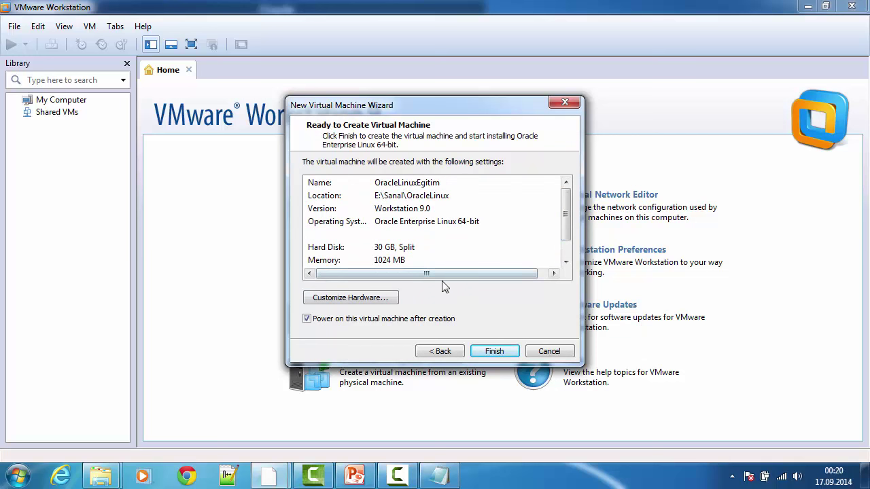
Open the hardware customization and set the virtual machine's memory to about 1.6 GB
{"action": "left_click", "coordinate": [362, 301]}
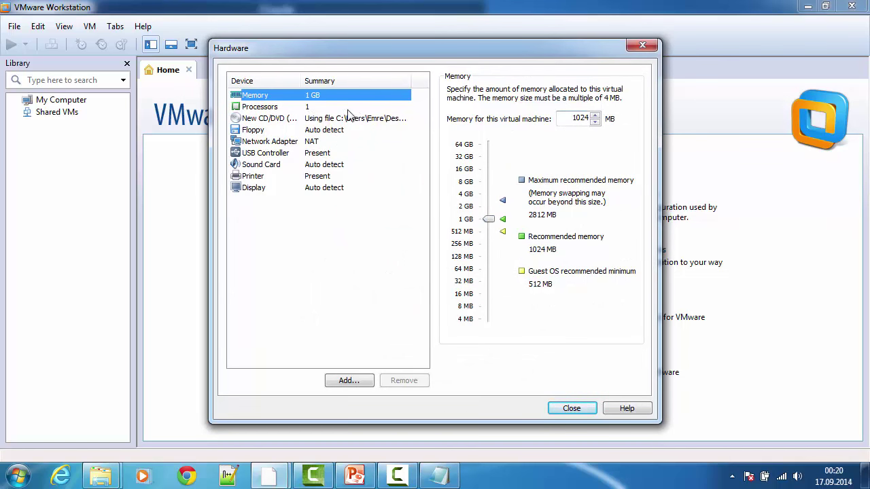
{"action": "left_click_drag", "start_coordinate": [572, 117], "coordinate": [605, 117]}
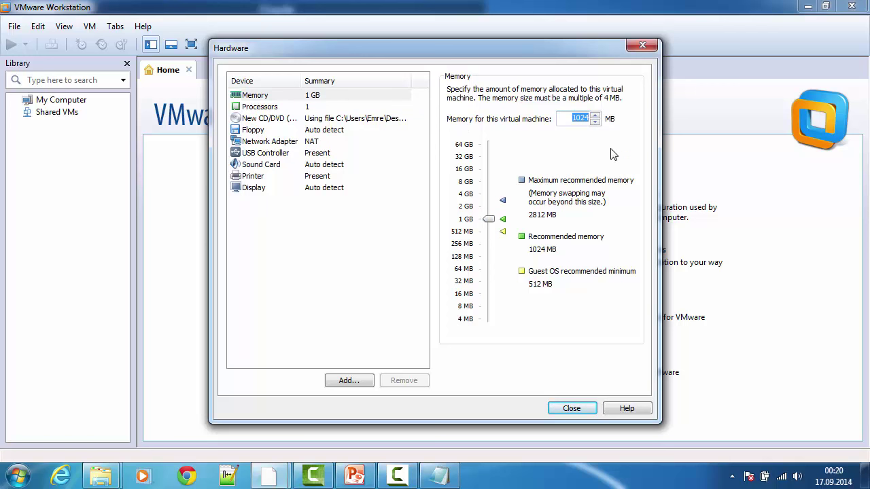
{"action": "type", "text": "1"}
Configure one processor with two cores and enable Virtualize Intel VT-x/EPT or AMD-V/RVI
{"action": "left_click", "coordinate": [275, 109]}
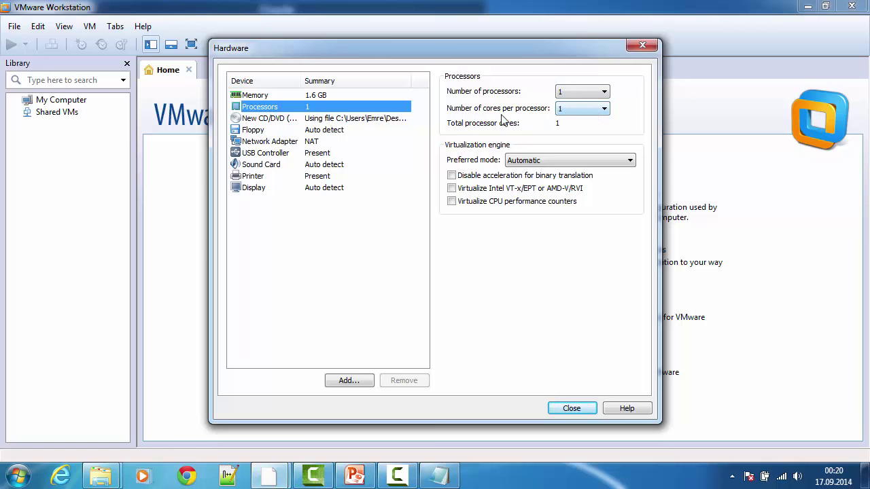
{"action": "left_click", "coordinate": [572, 94]}
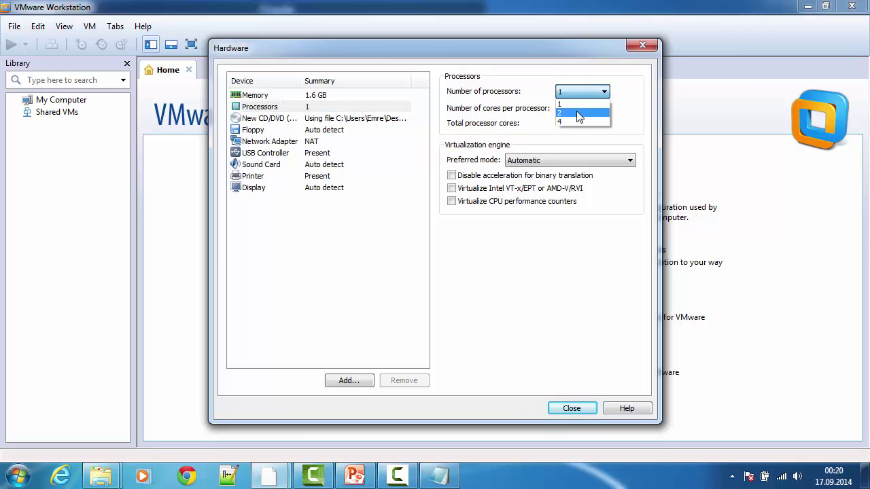
{"action": "left_click", "coordinate": [514, 104]}
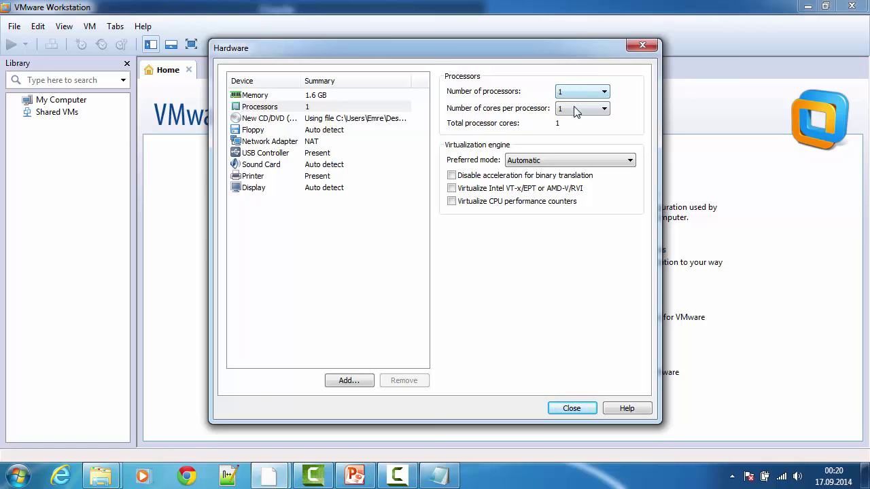
{"action": "left_click", "coordinate": [571, 112]}
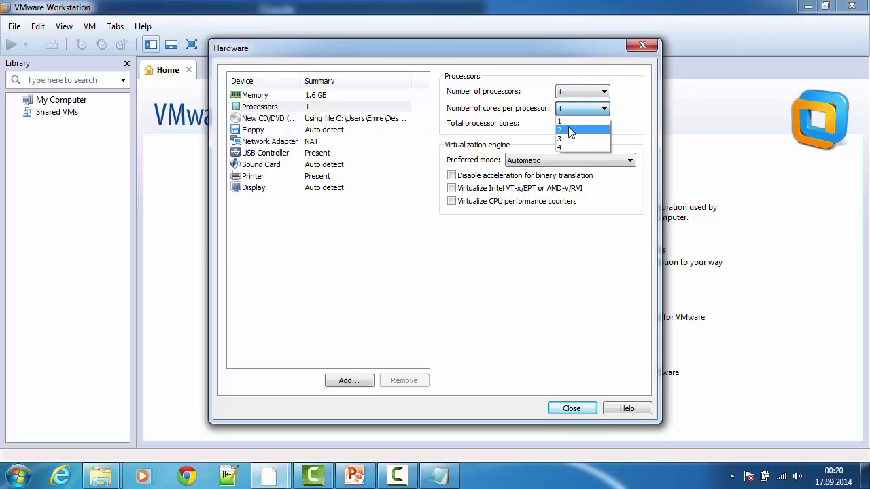
{"action": "left_click", "coordinate": [567, 131]}
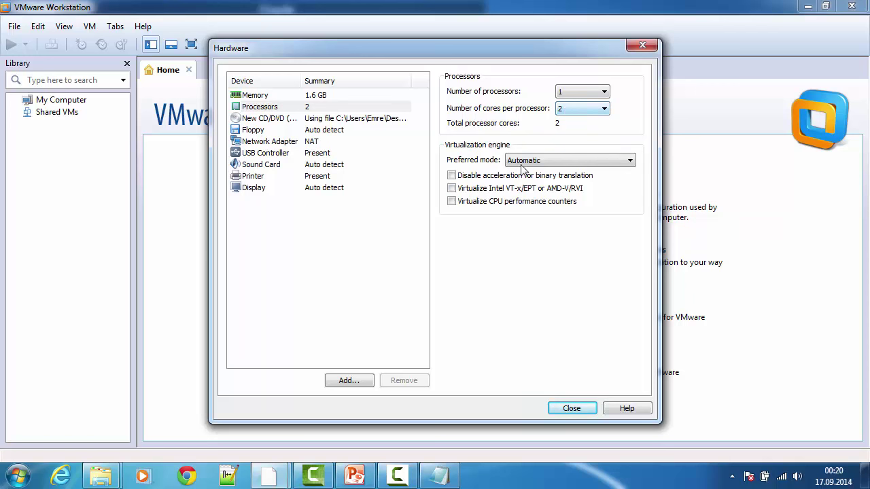
{"action": "left_click", "coordinate": [452, 189]}
Check the CD/DVD drive's ISO image setting and set the network adapter's connection to Bridged
{"action": "left_click", "coordinate": [296, 121]}
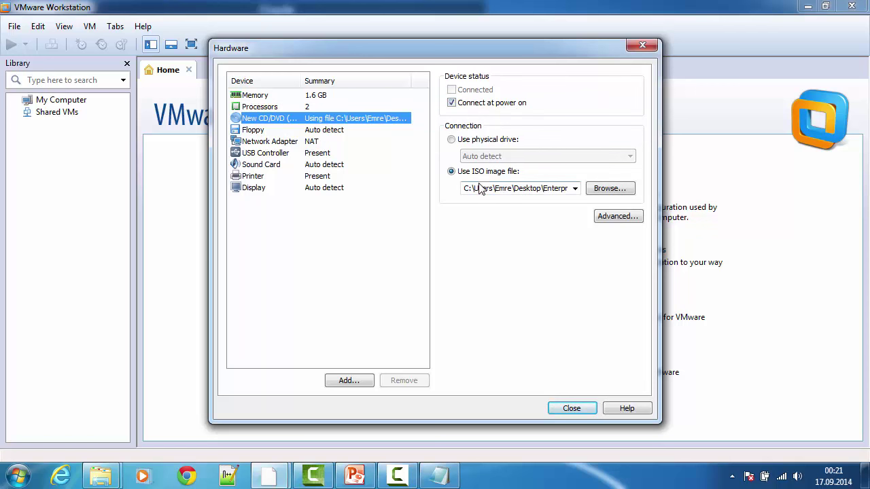
{"action": "left_click", "coordinate": [264, 146]}
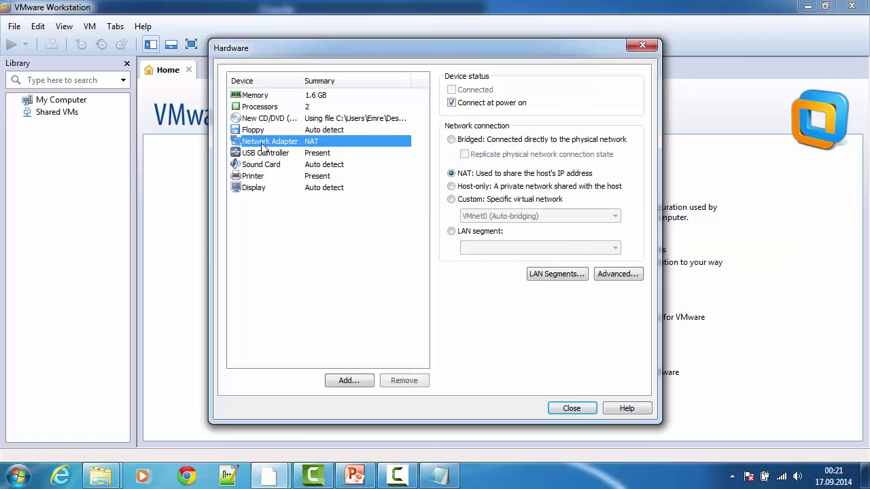
{"action": "left_click", "coordinate": [451, 140]}
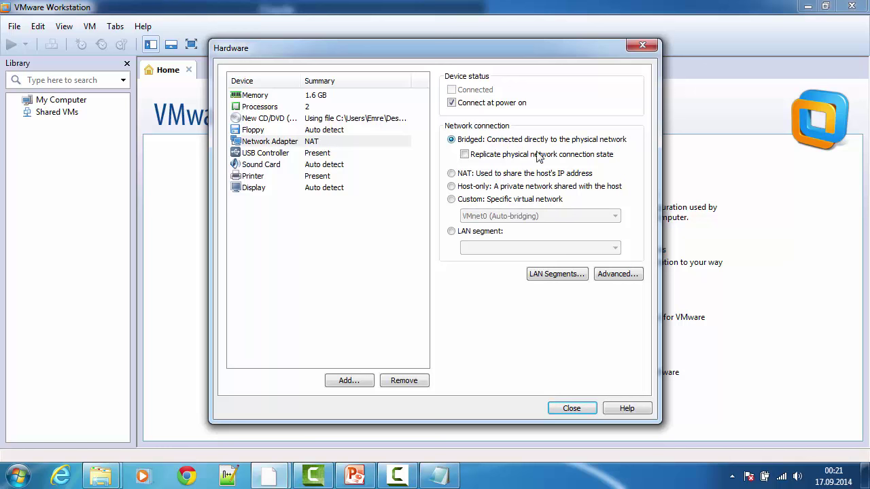
Open the Windows Network and Sharing Center and view the wireless connection's details to examine the host's IP settings
{"action": "right_click", "coordinate": [781, 476]}
{"action": "left_click", "coordinate": [781, 472]}
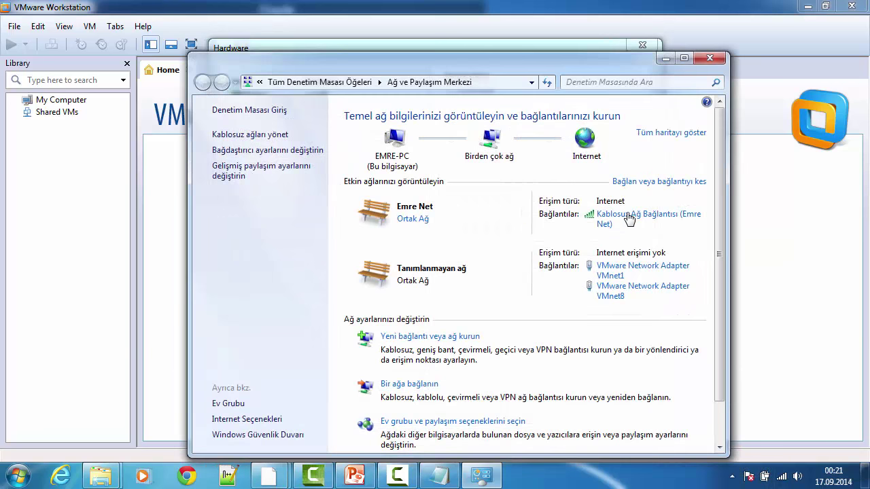
{"action": "left_click", "coordinate": [630, 219]}
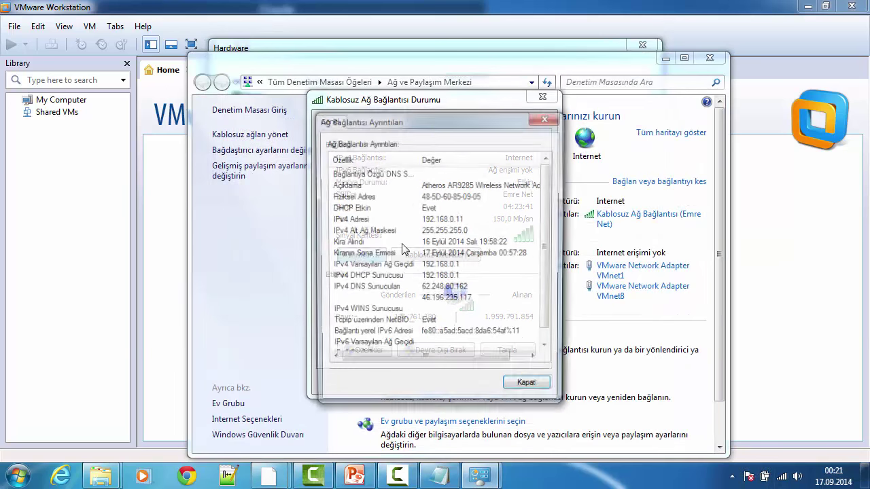
{"action": "left_click", "coordinate": [360, 257]}
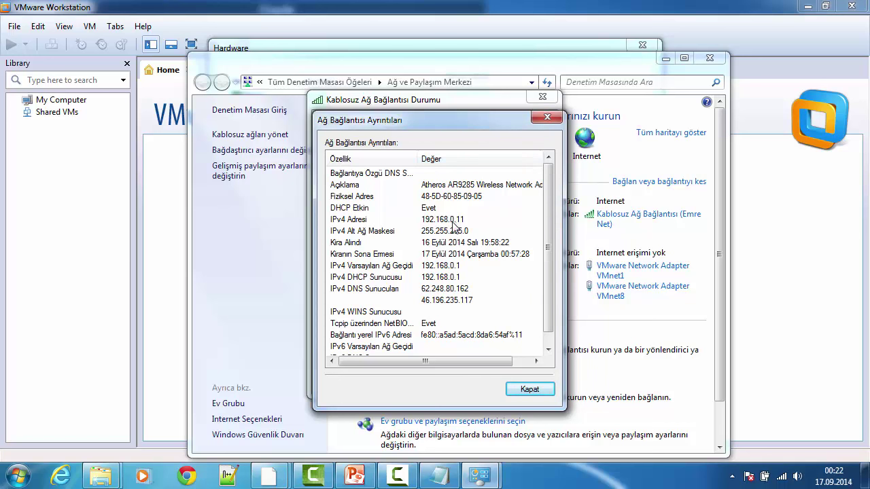
Close the wireless connection's details and status windows and the Network and Sharing Center
{"action": "left_click", "coordinate": [546, 120]}
{"action": "left_click", "coordinate": [552, 97]}
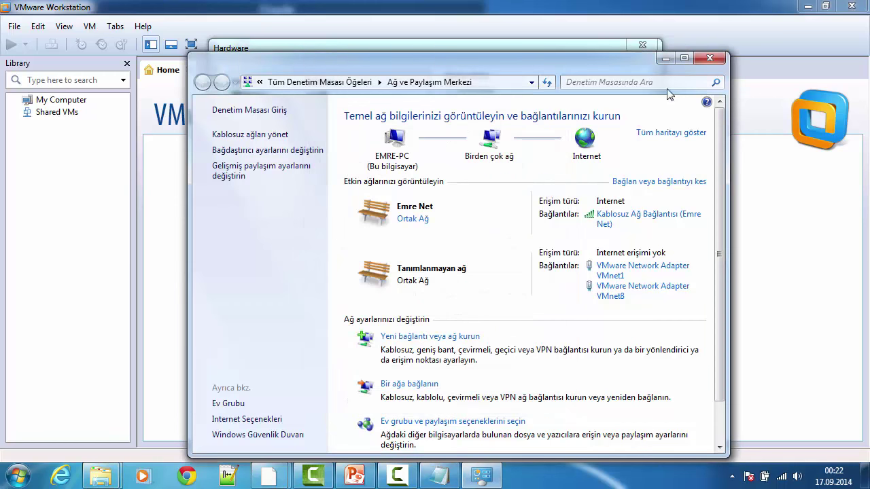
{"action": "left_click", "coordinate": [702, 62]}
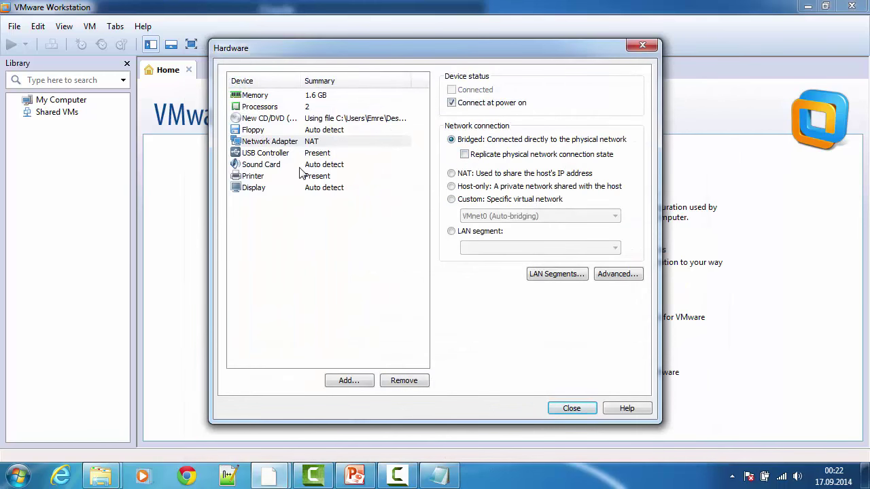
Review the USB controller, sound card, printer and display settings, and finish creating the virtual machine
{"action": "left_click", "coordinate": [285, 156]}
{"action": "left_click", "coordinate": [305, 165]}
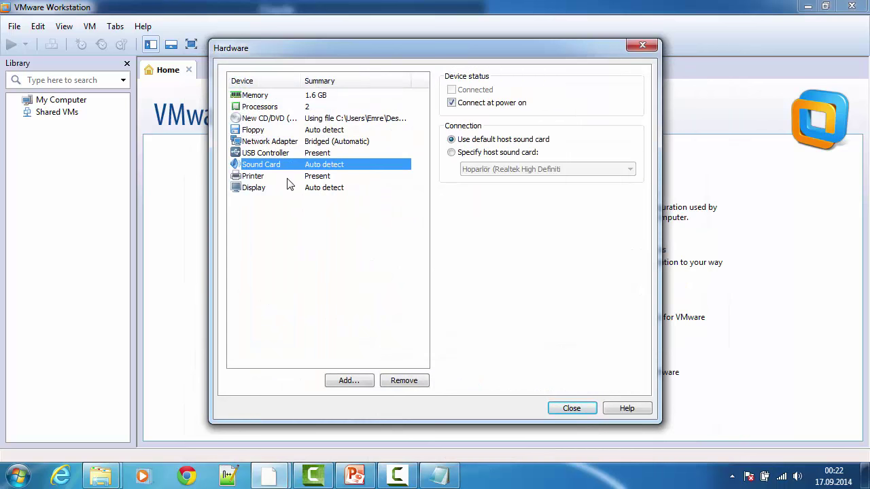
{"action": "left_click", "coordinate": [289, 178]}
{"action": "left_click", "coordinate": [284, 190]}
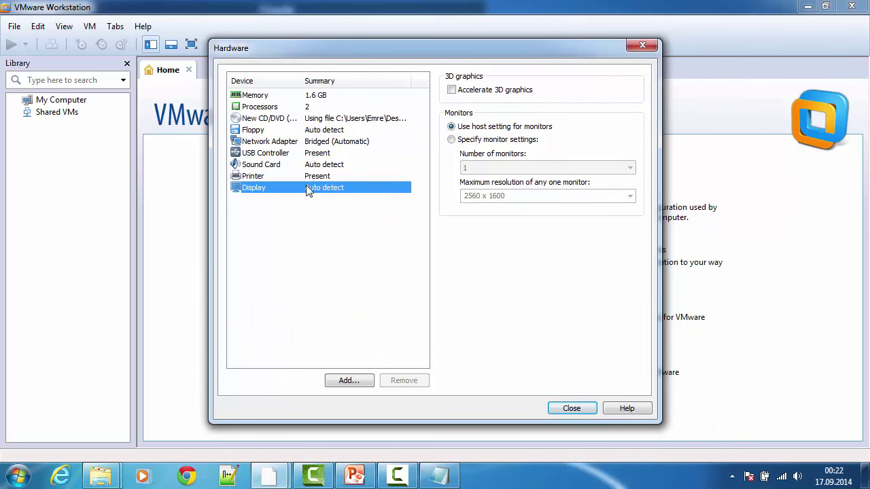
{"action": "left_click", "coordinate": [572, 408]}
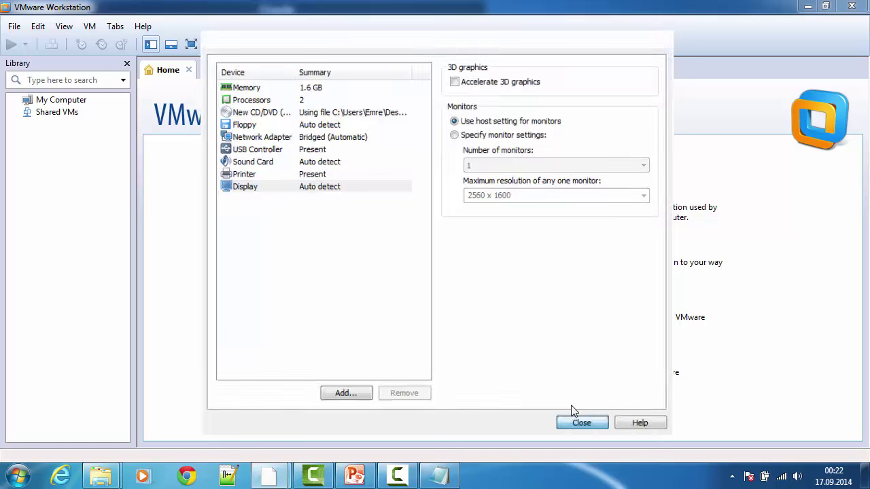
{"action": "left_click", "coordinate": [492, 351]}
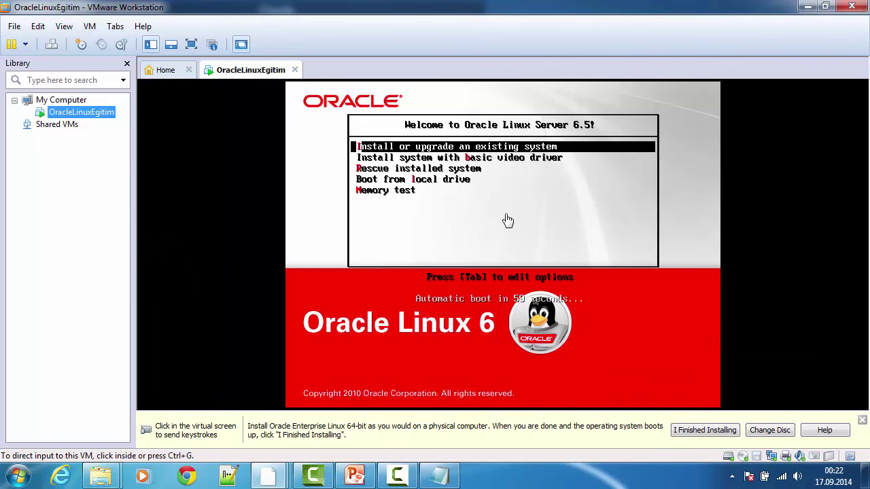
Boot the Oracle Linux Server 6.5 installer with the Install or upgrade an existing system option and release input from the virtual machine
{"action": "left_click", "coordinate": [365, 178]}
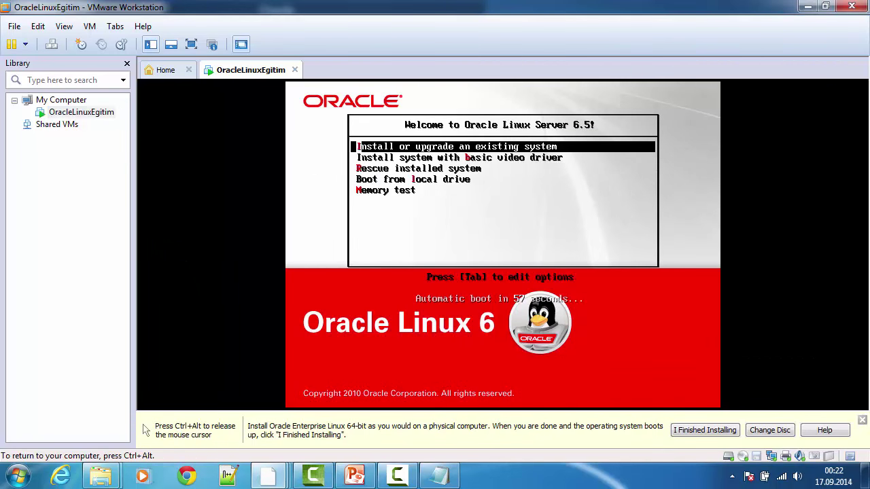
{"action": "key", "text": "Down"}
{"action": "key", "text": "Up"}
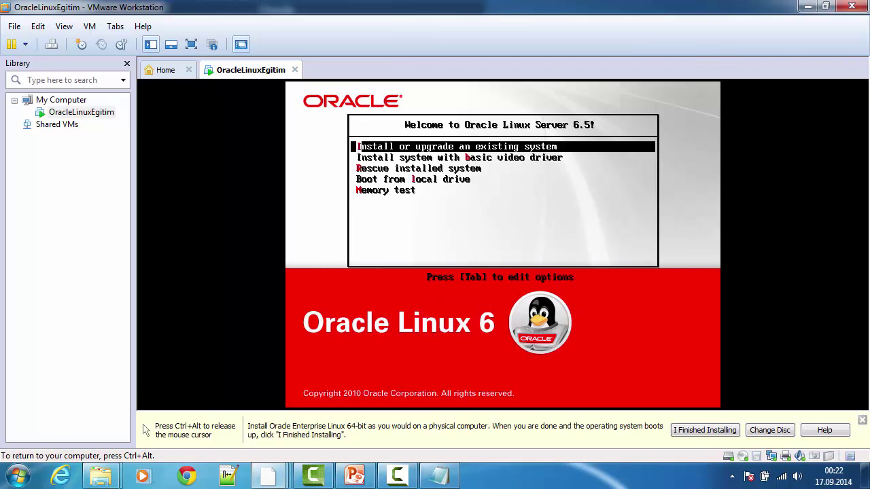
{"action": "key", "text": "Return"}
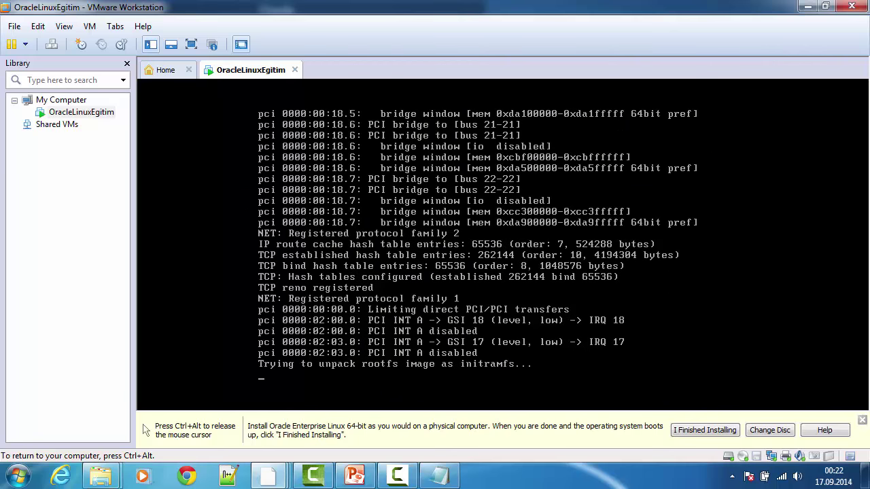
{"action": "key", "text": "ctrl+alt"}
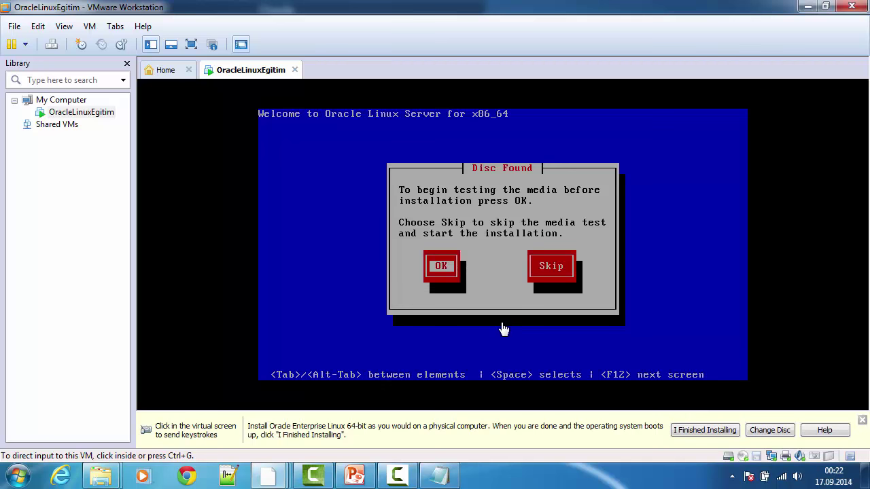
Skip the installation media test and start the Oracle Linux installation
{"action": "left_click", "coordinate": [348, 224]}
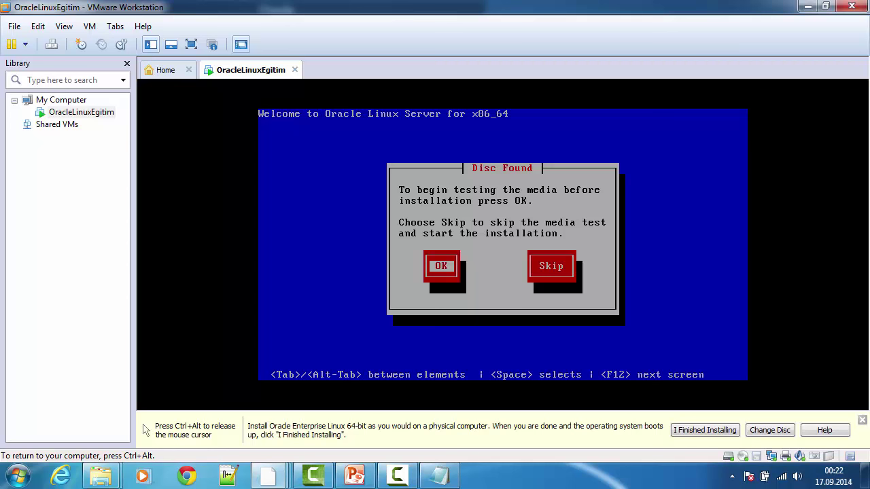
{"action": "key", "text": "Tab"}
{"action": "key", "text": "Tab"}
{"action": "key", "text": "Tab"}
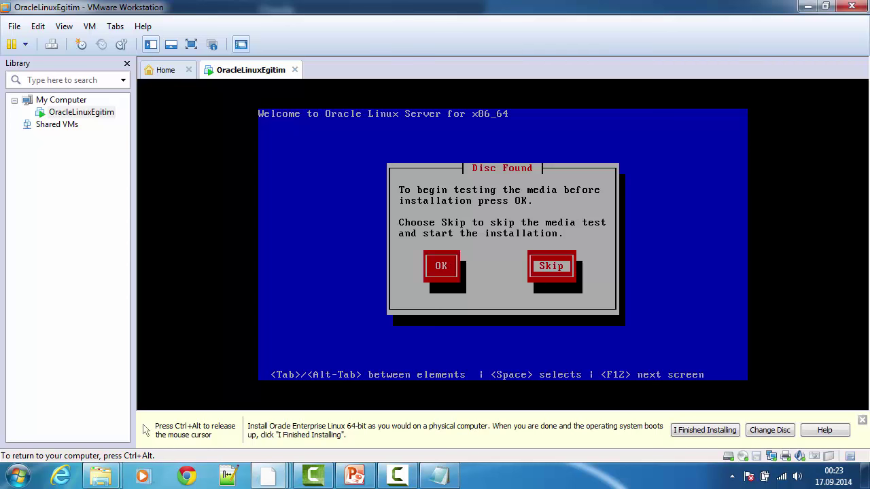
{"action": "key", "text": "Tab"}
{"action": "key", "text": "Tab"}
{"action": "key", "text": "Tab"}
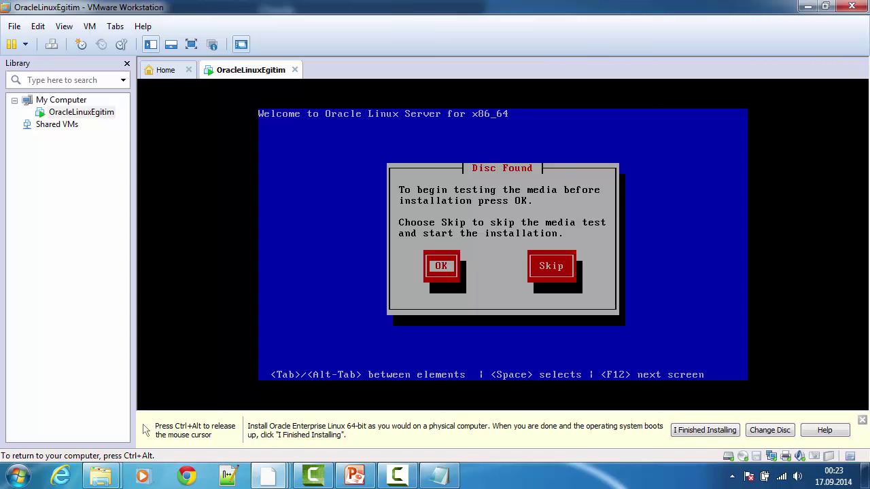
{"action": "key", "text": "Tab"}
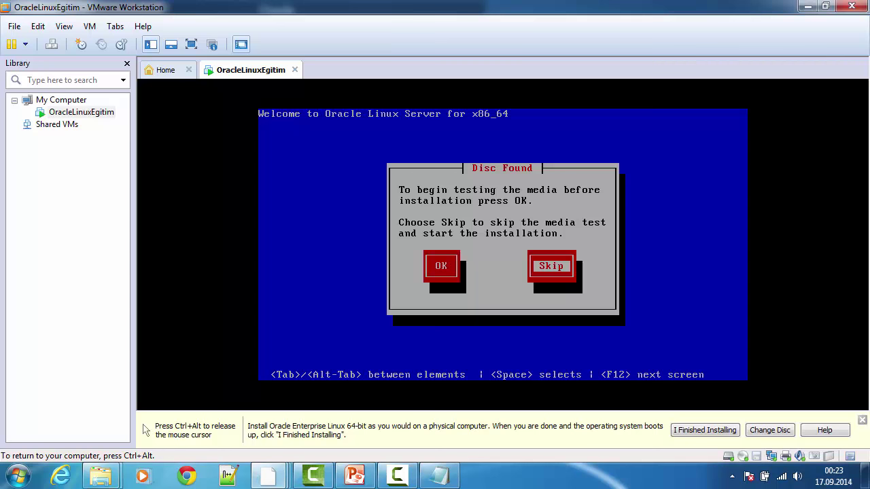
{"action": "key", "text": "Return"}
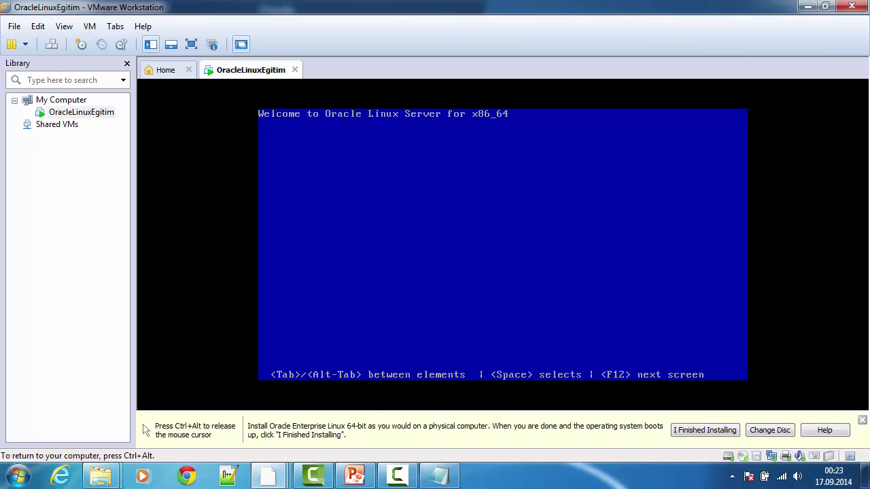
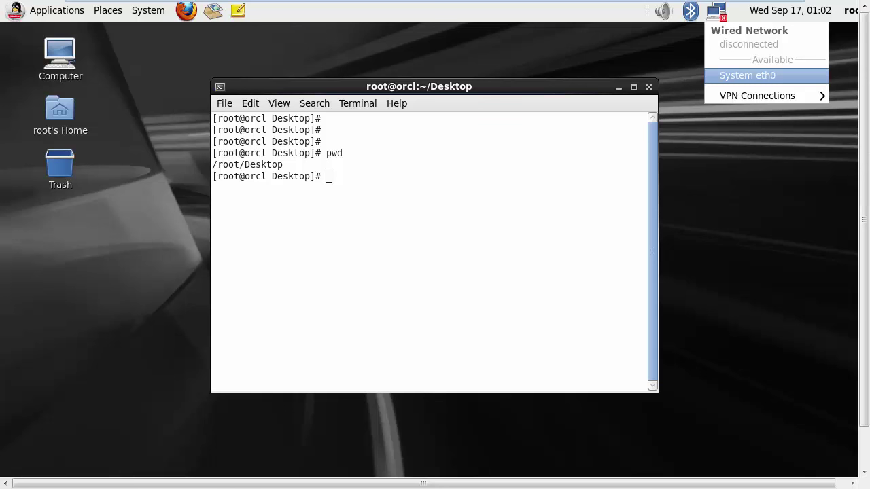
Connect to the System eth0 wired network and close the Oracle Linux tab and the rights notice in Firefox
{"action": "key", "text": "Return"}
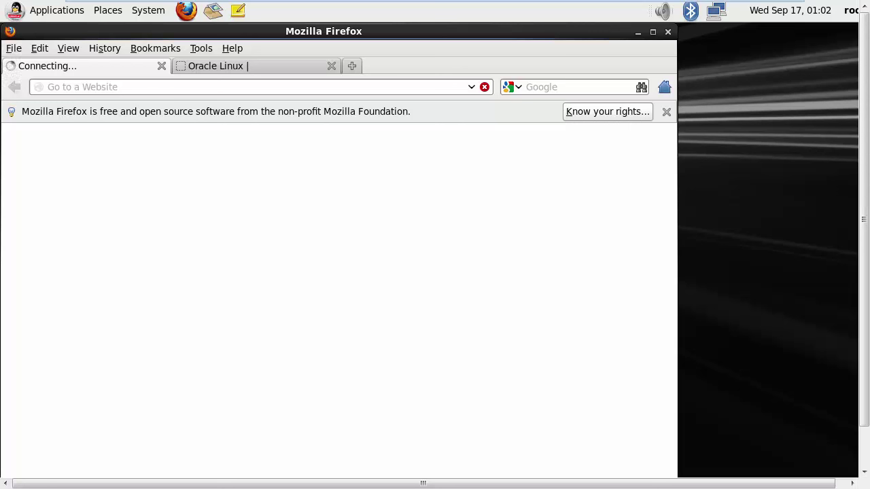
{"action": "left_click", "coordinate": [331, 65]}
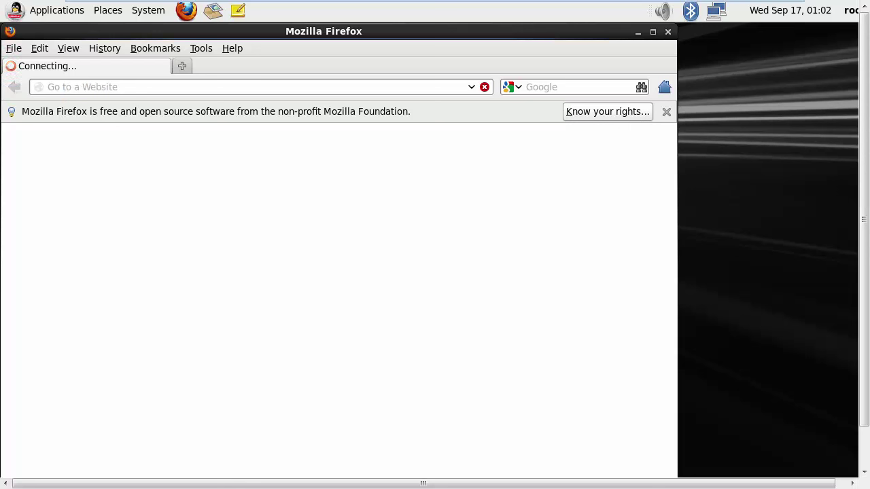
{"action": "left_click", "coordinate": [666, 112]}
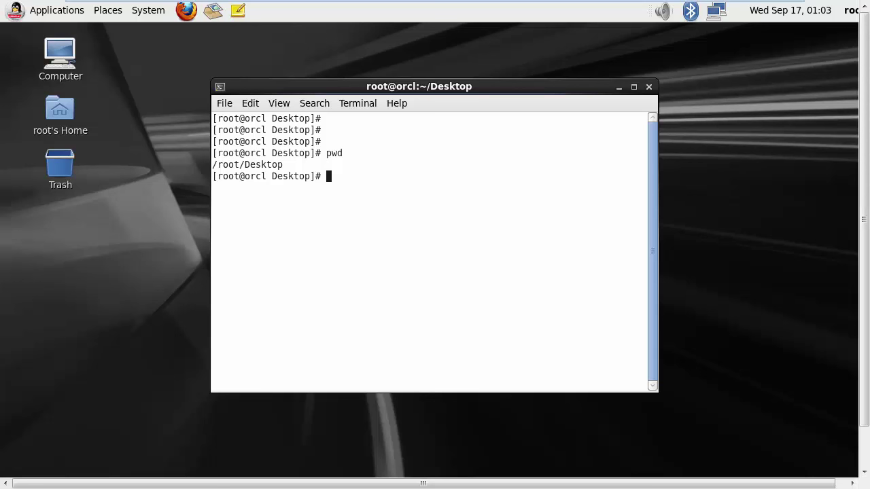
Run ifconfig in the terminal and highlight the eth0 interface's inet address
{"action": "type", "text": "ifconfig"}
{"action": "key", "text": "Return"}
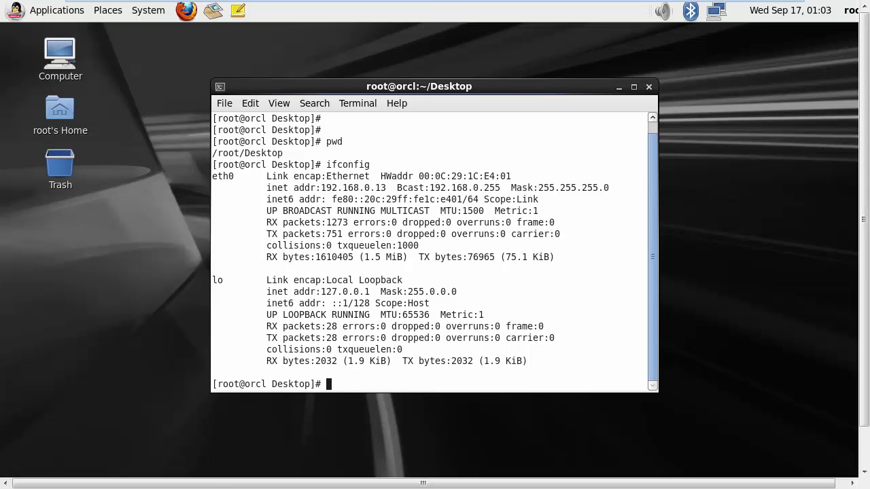
{"action": "left_click_drag", "start_coordinate": [385, 188], "coordinate": [321, 187]}
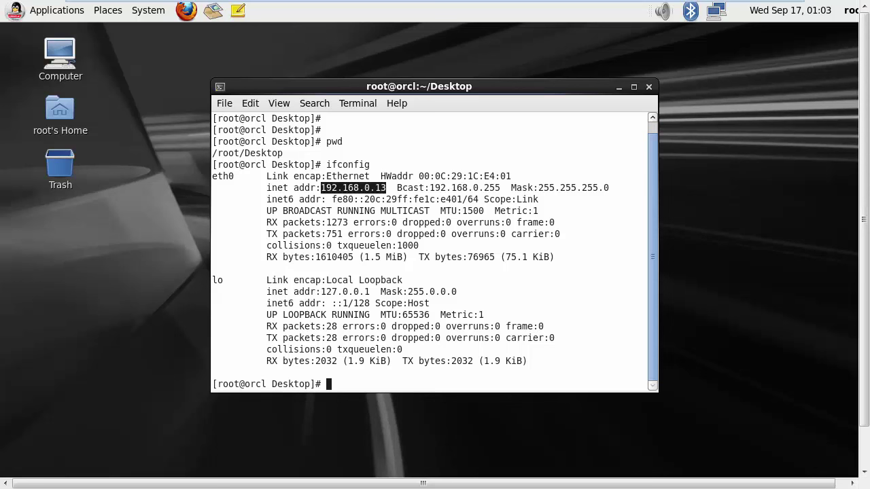
Open the System eth0 network connection for editing and set its IPv4 method to Manual
{"action": "right_click", "coordinate": [714, 11]}
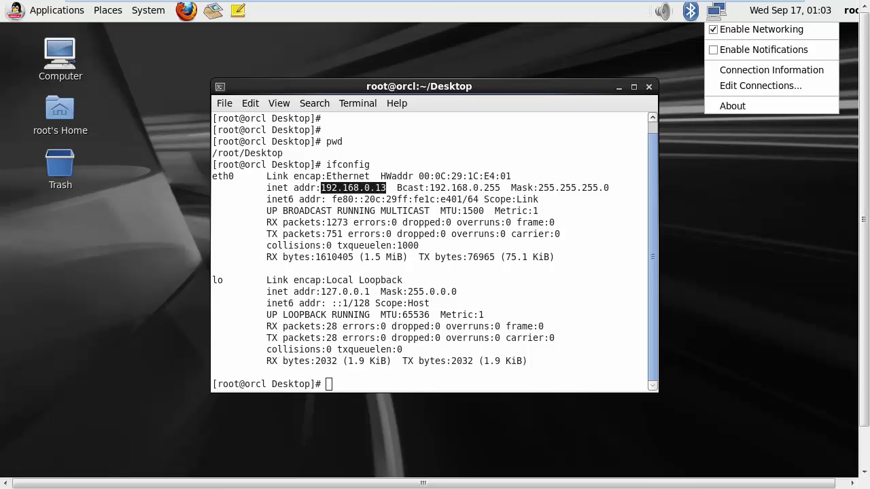
{"action": "left_click", "coordinate": [772, 86]}
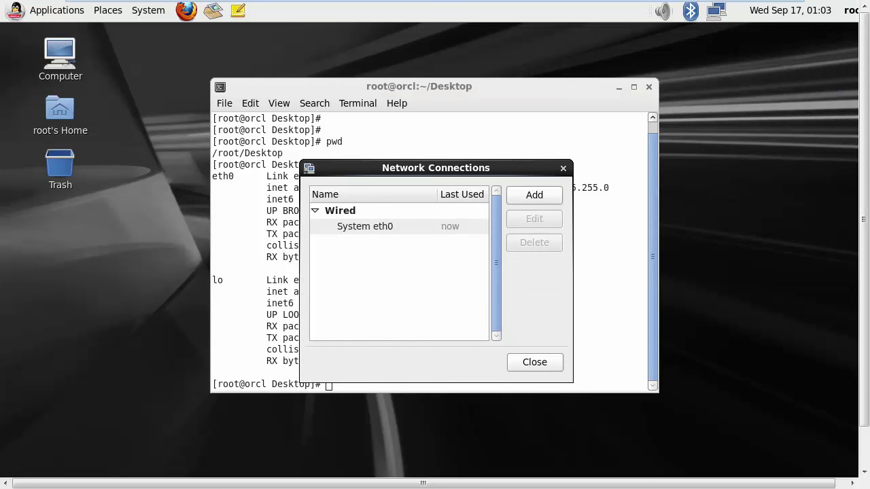
{"action": "left_click", "coordinate": [365, 226]}
{"action": "left_click", "coordinate": [534, 218]}
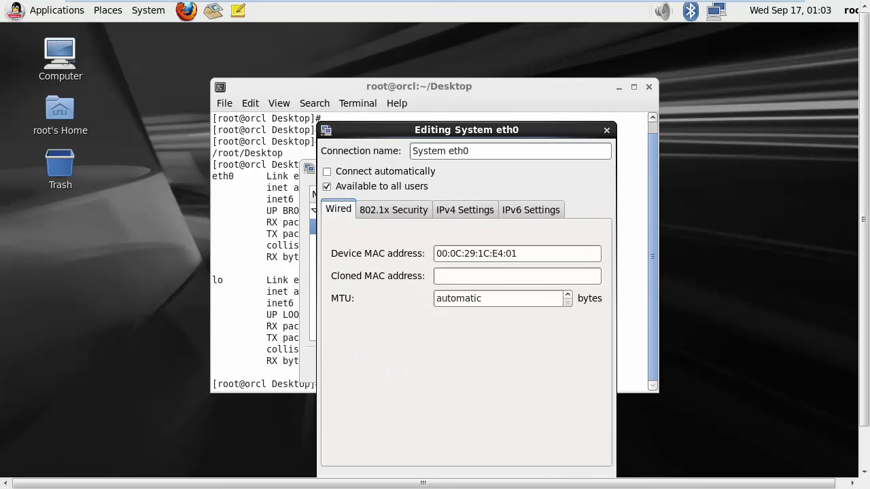
{"action": "left_click", "coordinate": [465, 210]}
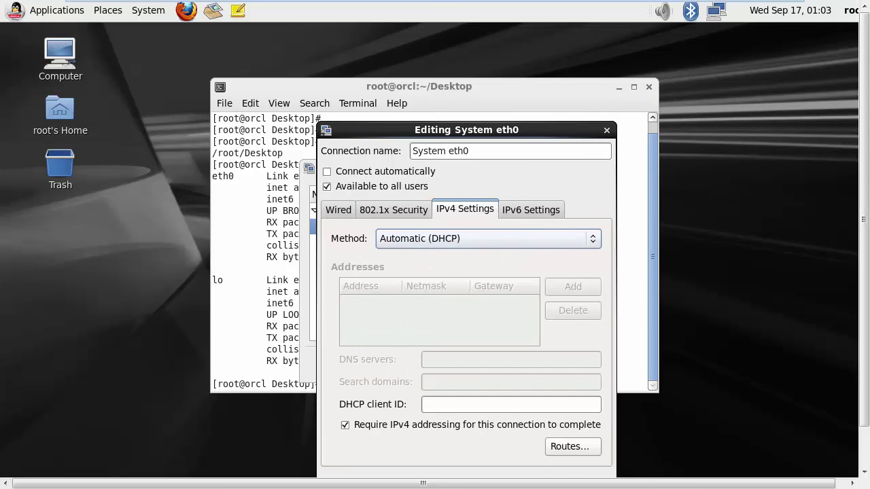
{"action": "left_click", "coordinate": [488, 238]}
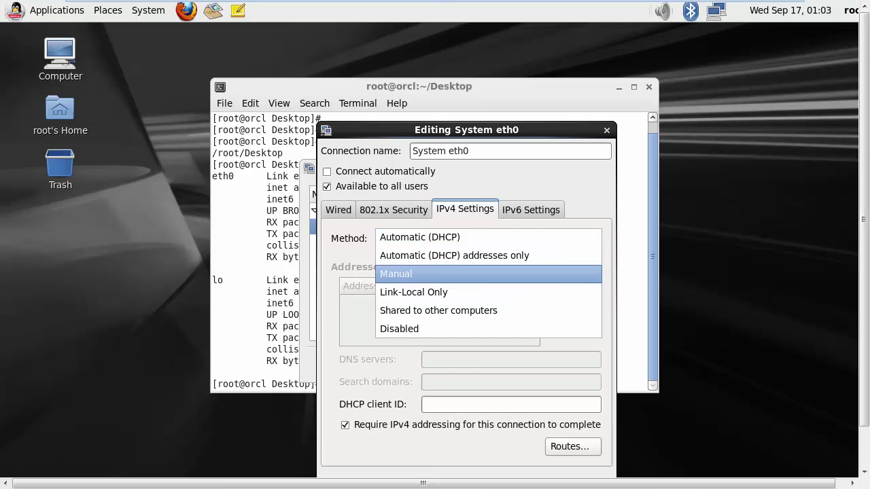
{"action": "key", "text": "Return"}
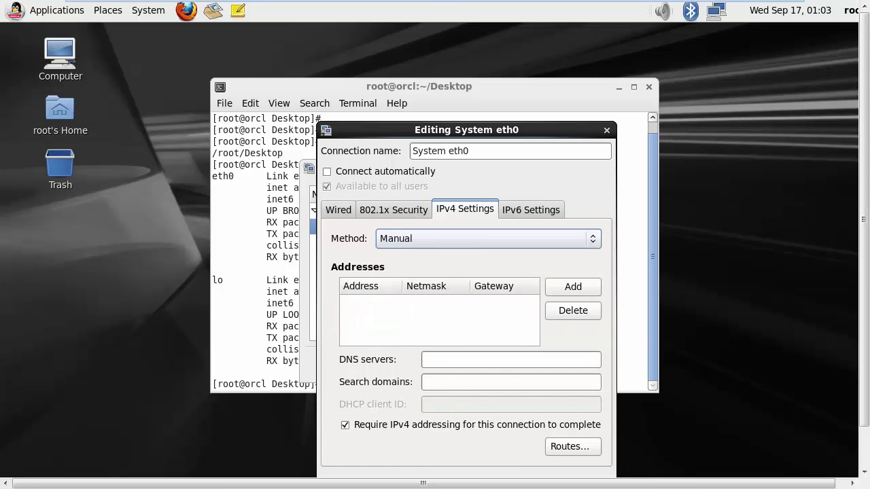
Add an IPv4 address entry with the address 192.168.0.13, checking it against the terminal's ifconfig output
{"action": "key", "text": "alt+a"}
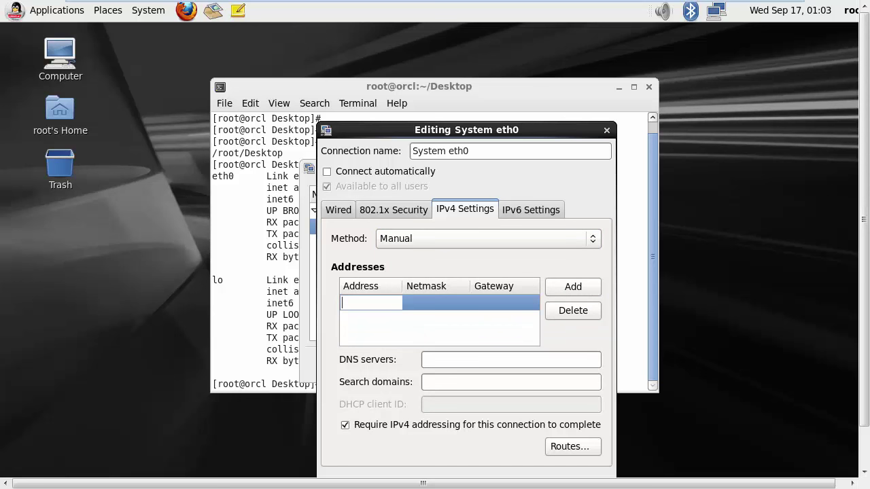
{"action": "type", "text": "192.168.0.1"}
{"action": "key", "text": "alt+Tab"}
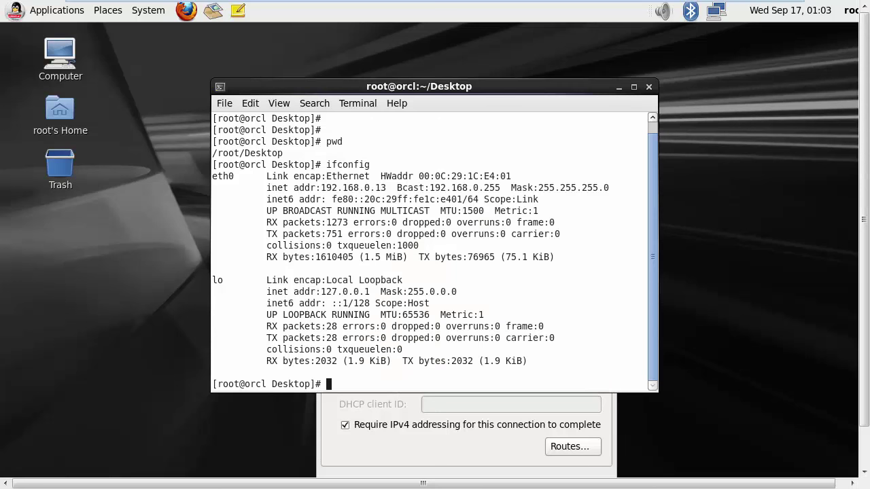
{"action": "key", "text": "alt+Tab"}
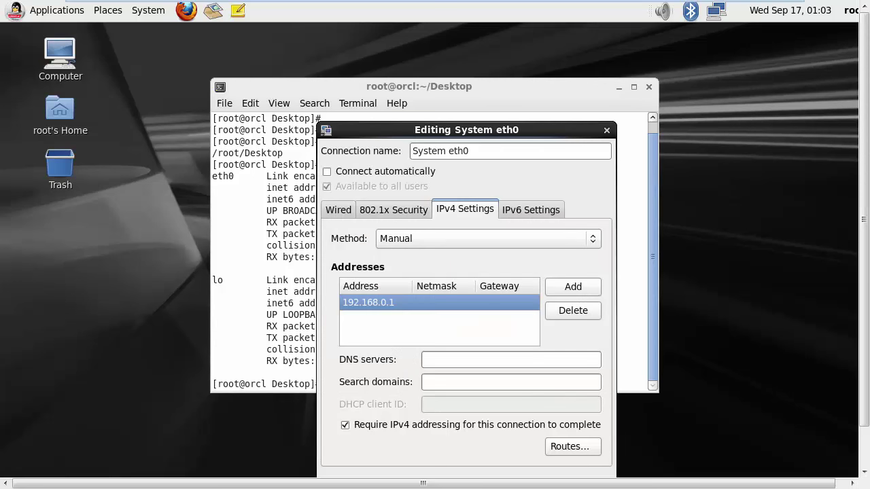
{"action": "key", "text": "Return"}
{"action": "key", "text": "End"}
{"action": "type", "text": "3"}
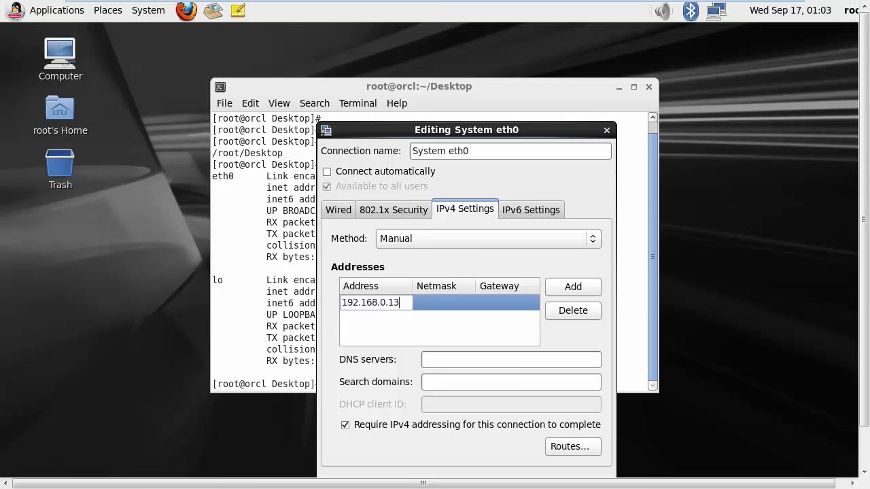
Set the address entry's netmask to 255.255.255.0 and gateway to 192.168.0.1, and move on to the DNS servers field
{"action": "key", "text": "Tab"}
{"action": "type", "text": "255"}
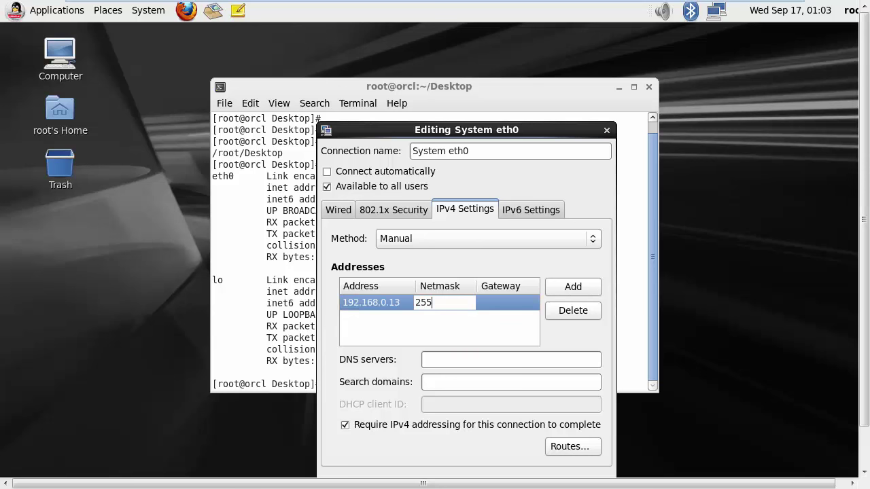
{"action": "type", "text": ".255.255.0"}
{"action": "key", "text": "Tab"}
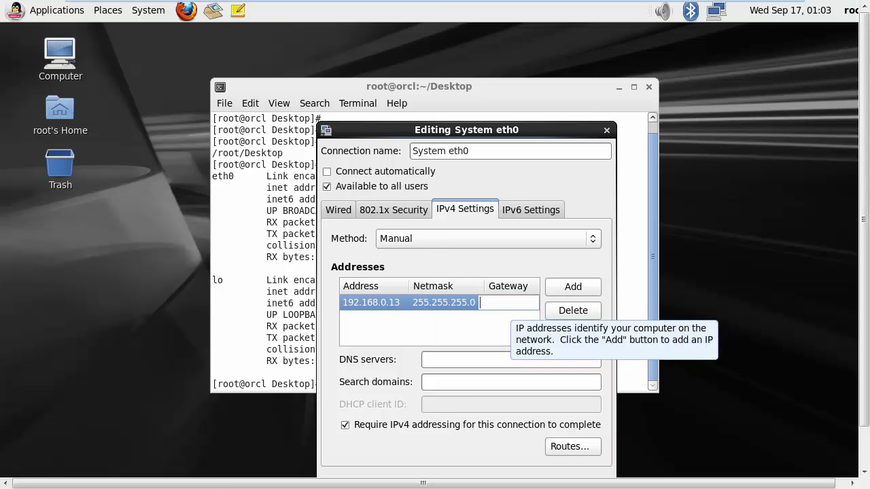
{"action": "type", "text": "192.168.0.1"}
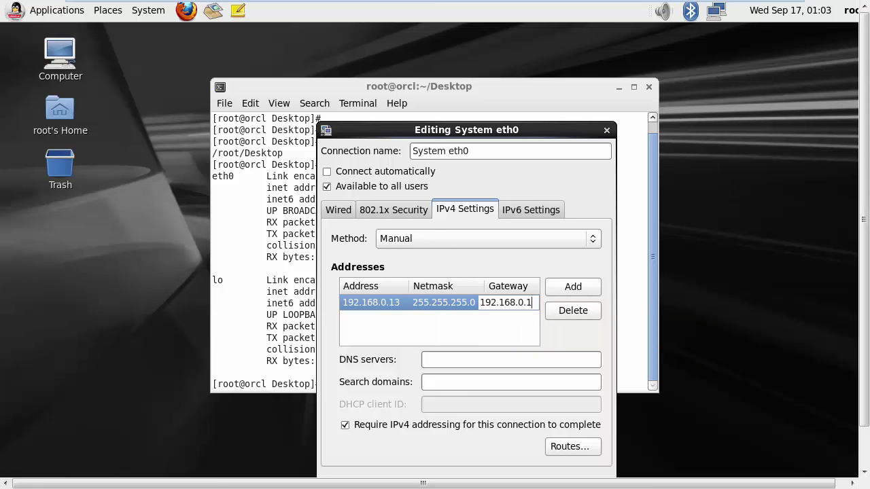
{"action": "left_click", "coordinate": [424, 360]}
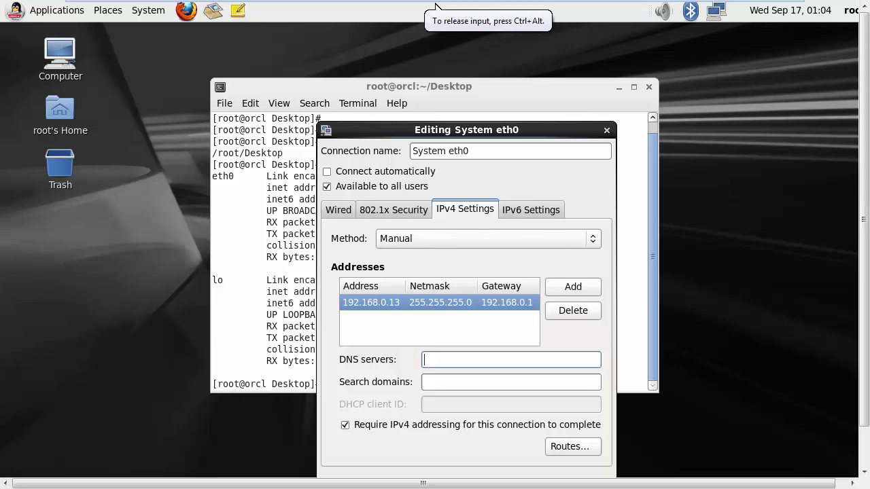
Set the System eth0 connection's DNS servers to 4.2.2.4 and 4.2.2.5, and apply the connection changes
{"action": "type", "text": "4.2.2"}
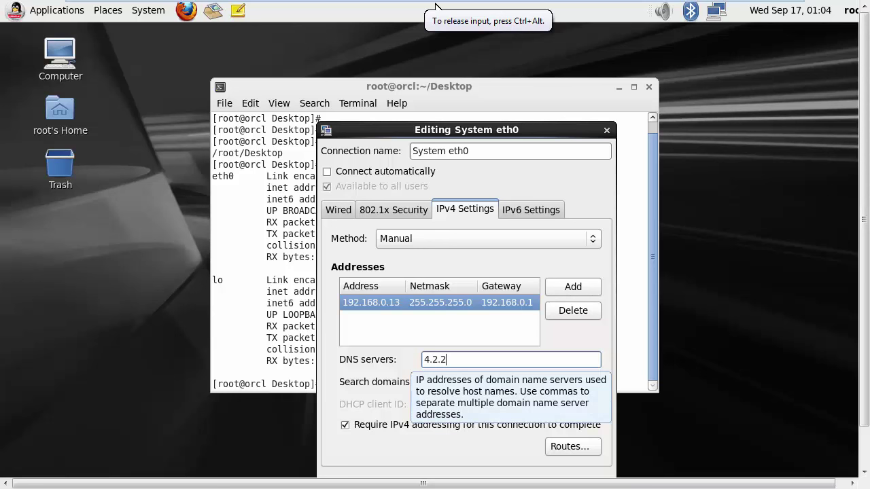
{"action": "type", "text": ".4"}
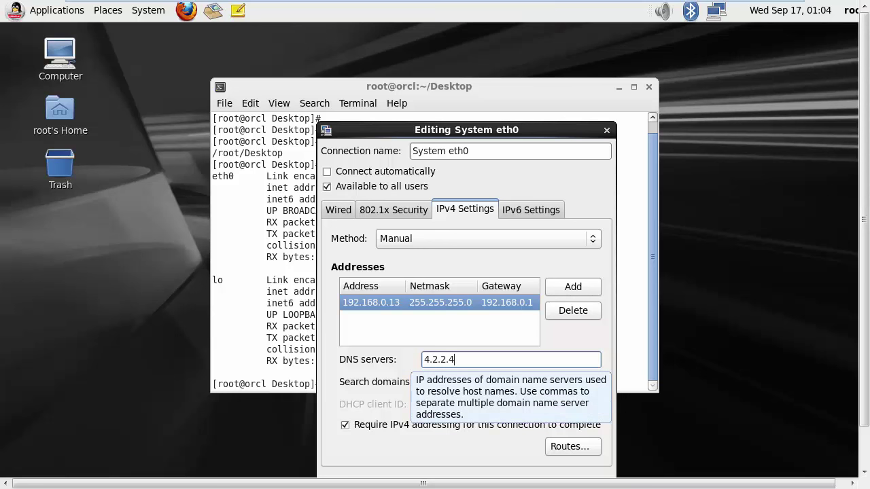
{"action": "type", "text": ",,"}
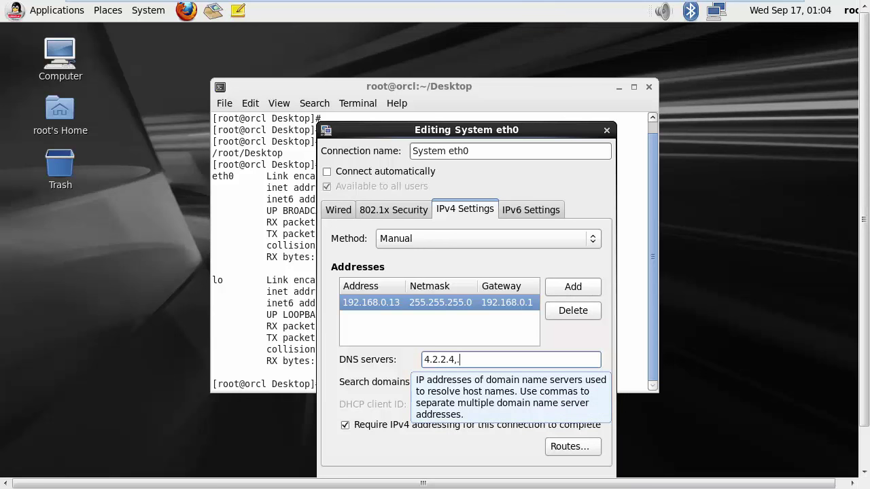
{"action": "key", "text": "BackSpace"}
{"action": "type", "text": "4.2.2.5"}
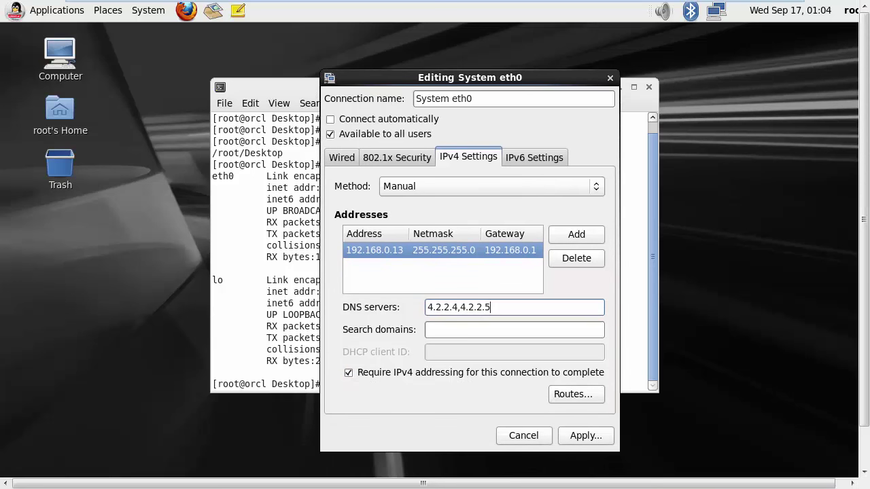
{"action": "key", "text": "Return"}
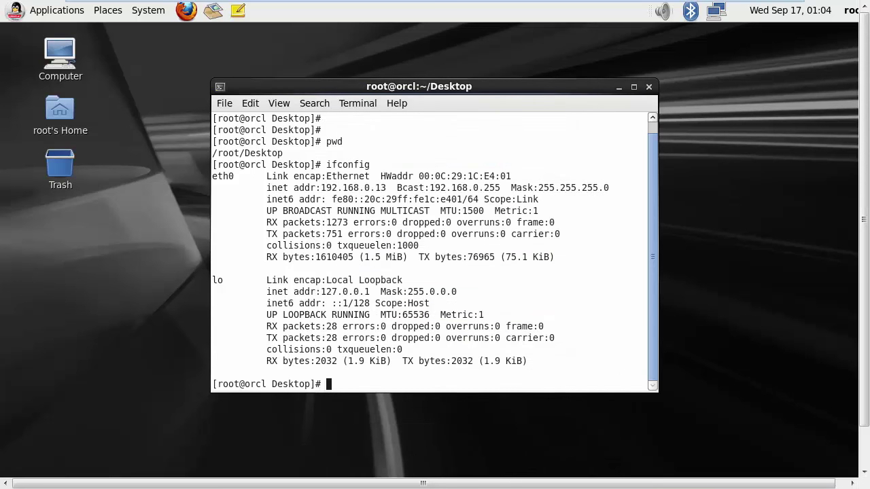
Disconnect the wired network and reconnect it using the System eth0 connection
{"action": "left_click", "coordinate": [715, 10]}
{"action": "left_click", "coordinate": [741, 59]}
{"action": "left_click", "coordinate": [715, 11]}
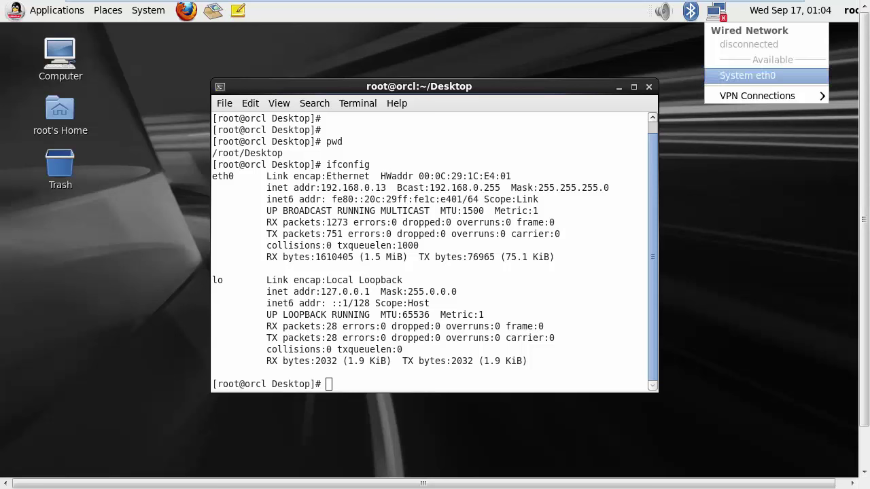
{"action": "left_click", "coordinate": [744, 75]}
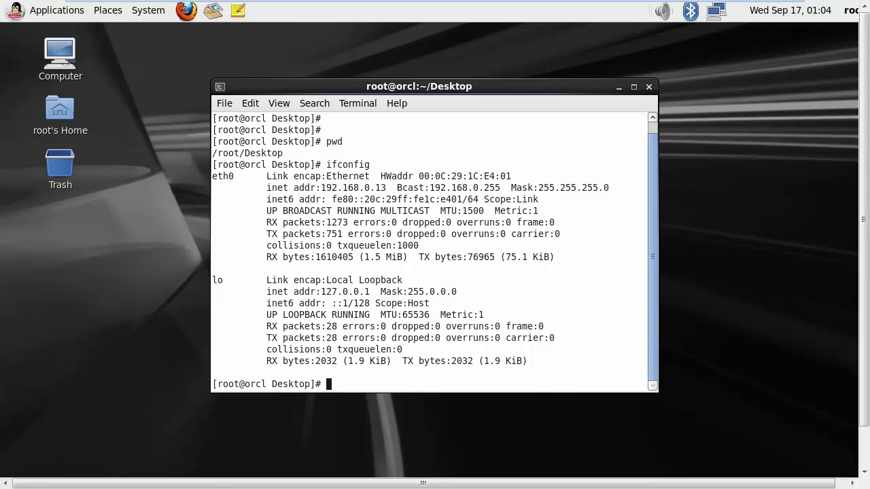
Run ifconfig in the terminal again and compare its eth0 output with the earlier run
{"action": "type", "text": "ifconfig"}
{"action": "key", "text": "Return"}
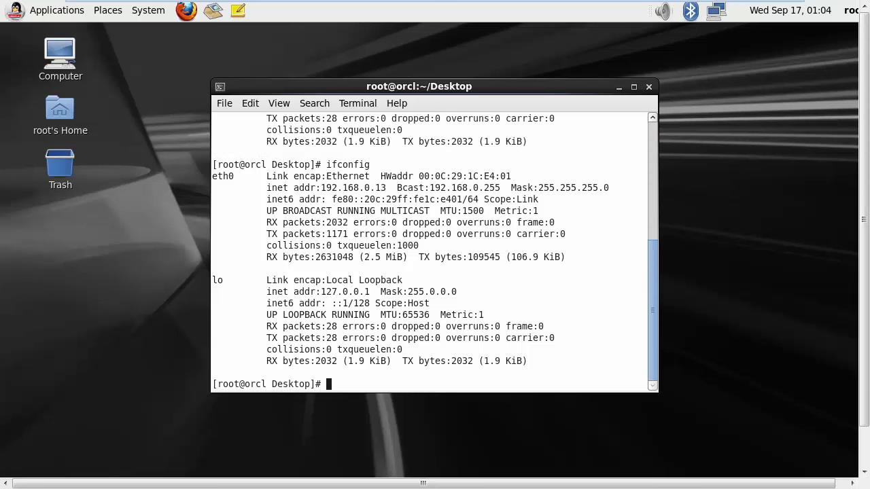
{"action": "scroll", "coordinate": [434, 253], "scroll_direction": "up", "scroll_amount": 7}
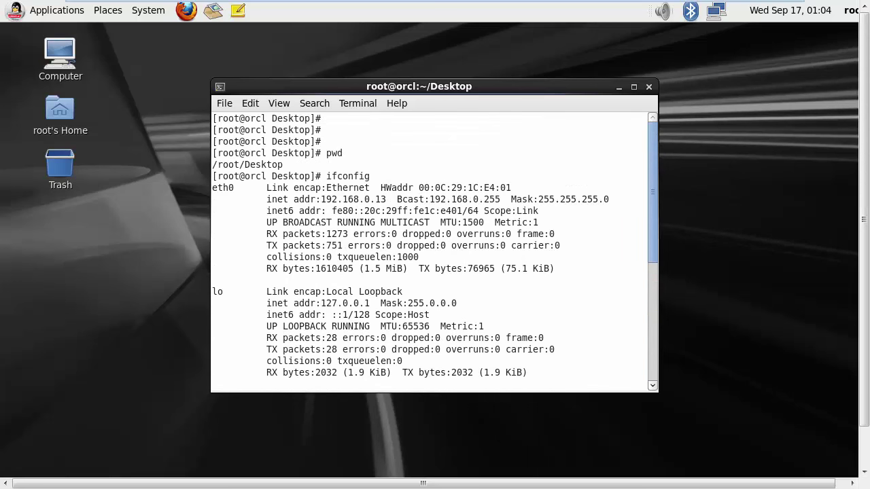
{"action": "scroll", "coordinate": [435, 253], "scroll_direction": "down", "scroll_amount": 5}
Reopen the System eth0 connection to check its IPv4 settings, and close the connection windows and the terminal
{"action": "left_click", "coordinate": [715, 10]}
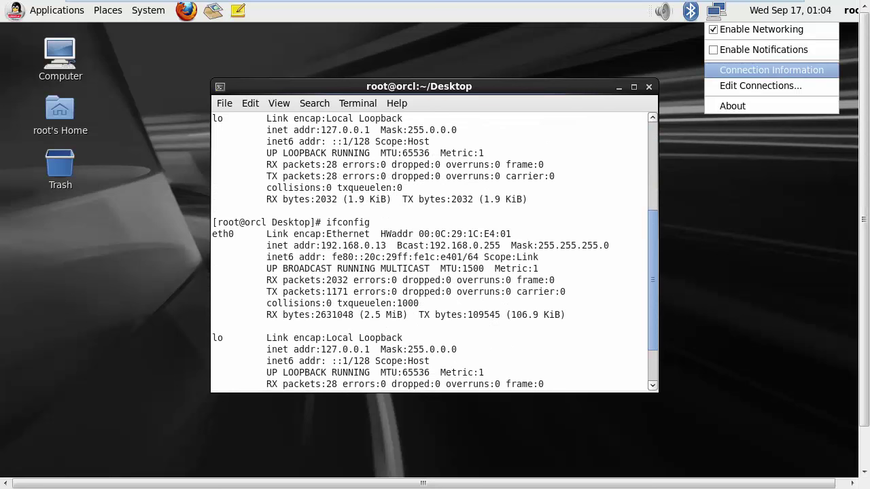
{"action": "left_click", "coordinate": [755, 87]}
{"action": "left_click", "coordinate": [534, 219]}
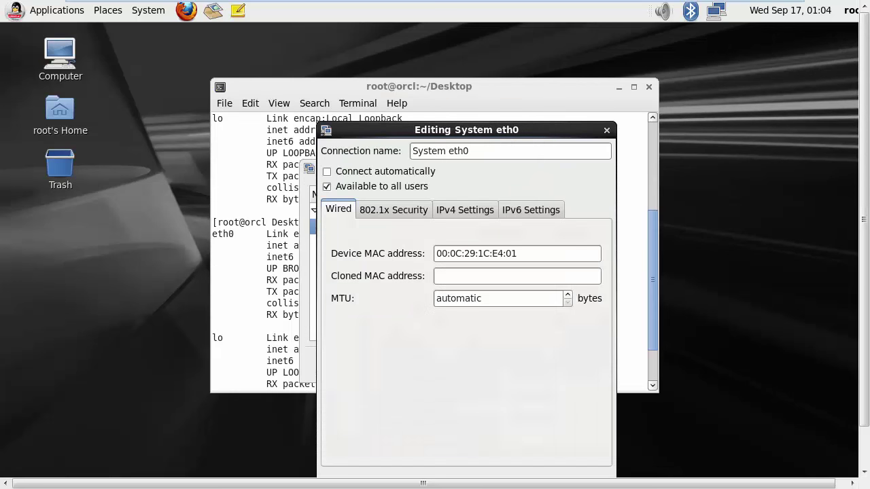
{"action": "left_click", "coordinate": [465, 209]}
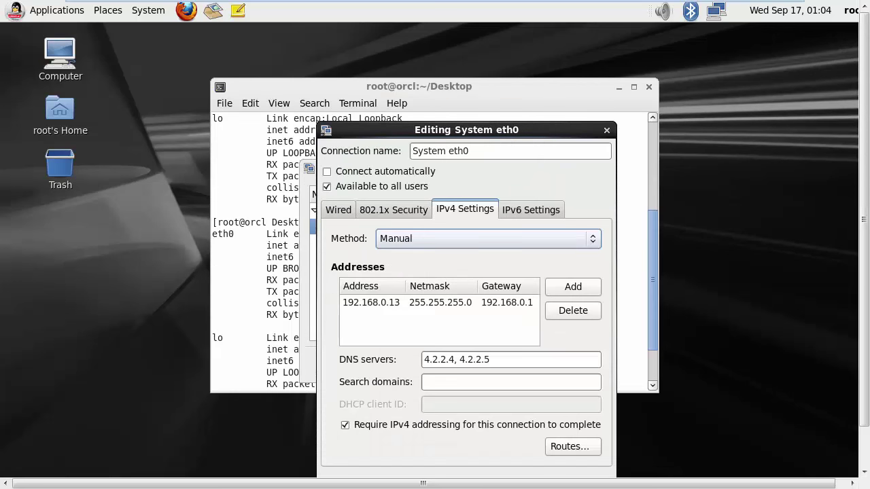
{"action": "left_click", "coordinate": [606, 130]}
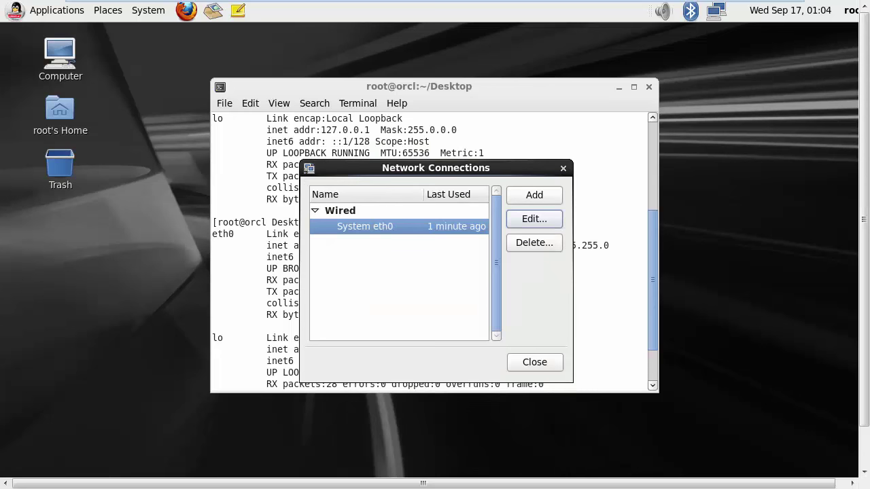
{"action": "left_click", "coordinate": [563, 168]}
{"action": "left_click", "coordinate": [648, 86]}
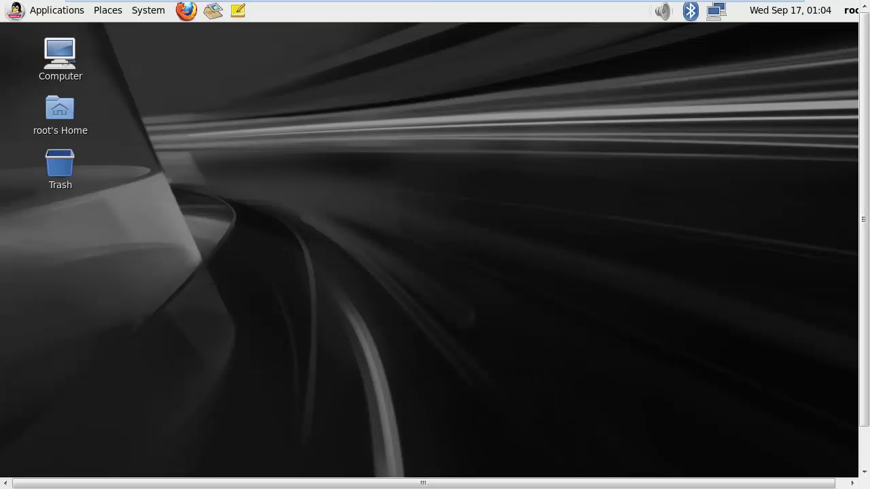
Test internet access by searching Google for a first name in Firefox, and close the browser
{"action": "left_click", "coordinate": [186, 10]}
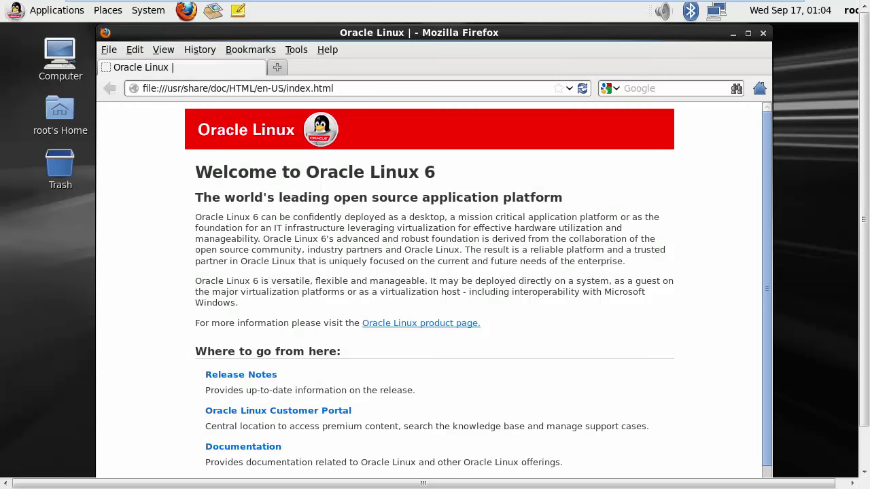
{"action": "left_click", "coordinate": [639, 89]}
{"action": "type", "text": "emre"}
{"action": "key", "text": "Return"}
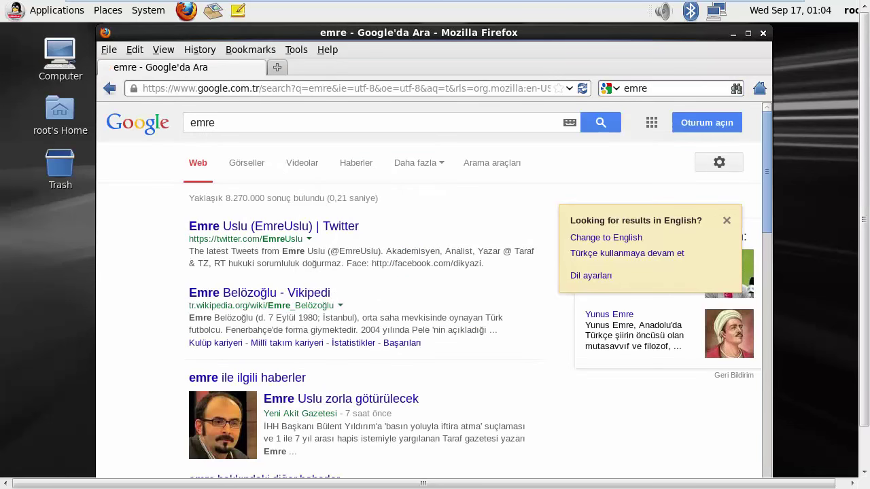
{"action": "left_click", "coordinate": [762, 32]}
Open a new terminal from the desktop and open the file /etc/hosts in vi
{"action": "right_click", "coordinate": [356, 122]}
{"action": "left_click", "coordinate": [408, 180]}
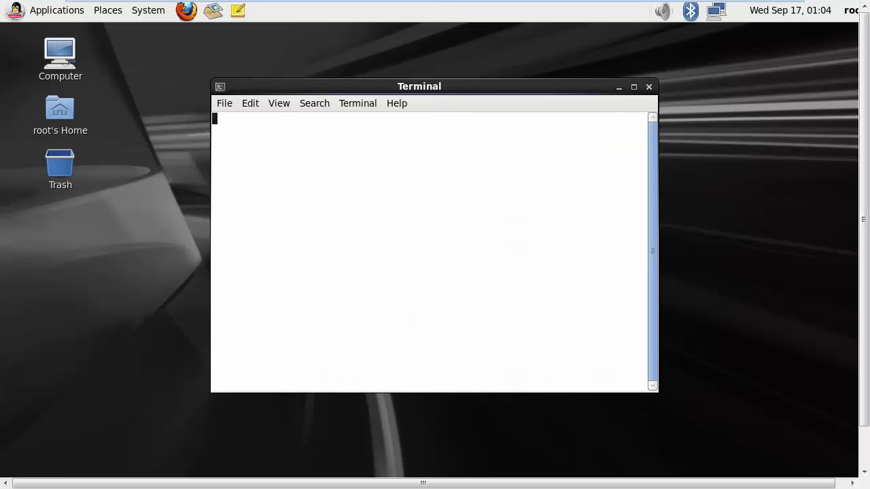
{"action": "type", "text": "gedit"}
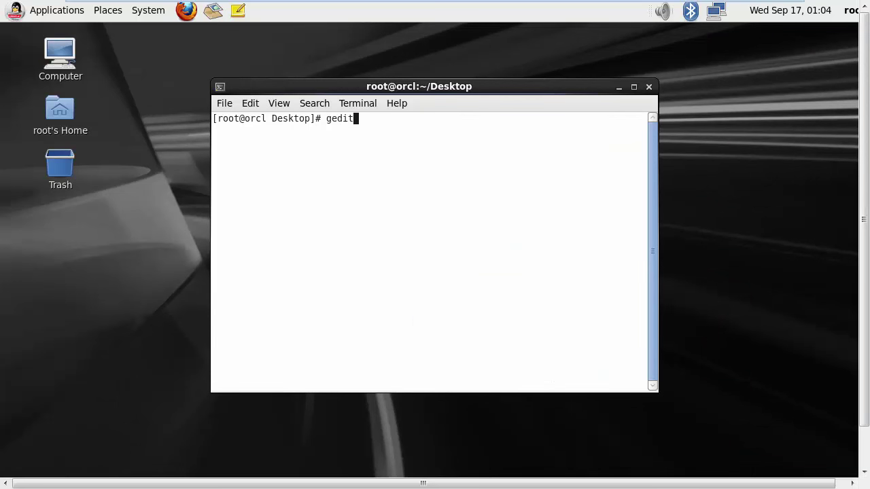
{"action": "key", "text": "BackSpace"}
{"action": "key", "text": "BackSpace"}
{"action": "key", "text": "BackSpace"}
{"action": "key", "text": "BackSpace"}
{"action": "key", "text": "BackSpace"}
{"action": "type", "text": "vi /etc/hosts"}
{"action": "key", "text": "Return"}
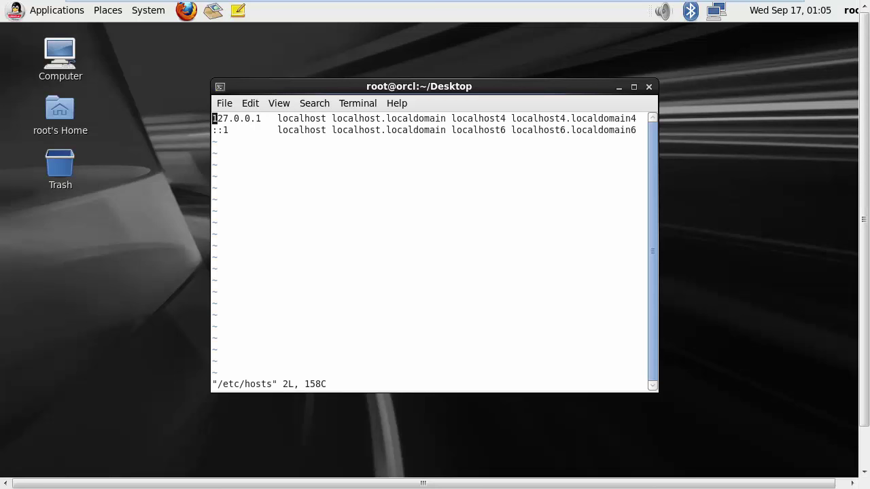
Add the line "192.168.0.13 orcl.localdomain orcl" below the existing hosts entries after a blank line, and save and quit vi
{"action": "key", "text": "Down"}
{"action": "key", "text": "Right"}
{"action": "key", "text": "Right"}
{"action": "key", "text": "Right"}
{"action": "key", "text": "Right"}
{"action": "key", "text": "Right"}
{"action": "key", "text": "Right"}
{"action": "key", "text": "Right"}
{"action": "key", "text": "Right"}
{"action": "key", "text": "Right"}
{"action": "key", "text": "Right"}
{"action": "key", "text": "Right"}
{"action": "key", "text": "Right"}
{"action": "key", "text": "Right"}
{"action": "key", "text": "Right"}
{"action": "key", "text": "Right"}
{"action": "key", "text": "Right"}
{"action": "key", "text": "Right"}
{"action": "key", "text": "Right"}
{"action": "key", "text": "Right"}
{"action": "key", "text": "Right"}
{"action": "key", "text": "Right"}
{"action": "key", "text": "Right"}
{"action": "key", "text": "Right"}
{"action": "key", "text": "Right"}
{"action": "key", "text": "i"}
{"action": "key", "text": "Right"}
{"action": "key", "text": "Right"}
{"action": "key", "text": "Right"}
{"action": "key", "text": "Right"}
{"action": "key", "text": "Right"}
{"action": "key", "text": "Right"}
{"action": "key", "text": "Right"}
{"action": "key", "text": "Right"}
{"action": "key", "text": "Right"}
{"action": "key", "text": "Right"}
{"action": "key", "text": "Right"}
{"action": "key", "text": "Right"}
{"action": "key", "text": "Right"}
{"action": "key", "text": "Right"}
{"action": "key", "text": "Right"}
{"action": "key", "text": "Right"}
{"action": "key", "text": "Right"}
{"action": "key", "text": "Right"}
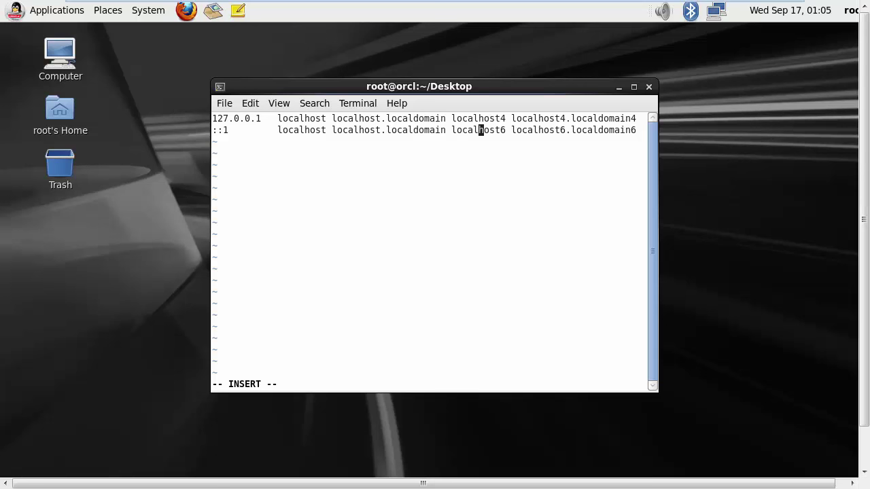
{"action": "key", "text": "Right"}
{"action": "key", "text": "Right"}
{"action": "key", "text": "Right"}
{"action": "key", "text": "Right"}
{"action": "key", "text": "Right"}
{"action": "key", "text": "Right"}
{"action": "key", "text": "Right"}
{"action": "key", "text": "Right"}
{"action": "key", "text": "Right"}
{"action": "key", "text": "Right"}
{"action": "key", "text": "Right"}
{"action": "key", "text": "Right"}
{"action": "key", "text": "Right"}
{"action": "key", "text": "Right"}
{"action": "key", "text": "Right"}
{"action": "key", "text": "Right"}
{"action": "key", "text": "Right"}
{"action": "key", "text": "Right"}
{"action": "key", "text": "Right"}
{"action": "key", "text": "Right"}
{"action": "key", "text": "Return"}
{"action": "key", "text": "Return"}
{"action": "type", "text": "192.168.0.13 orcl.lo"}
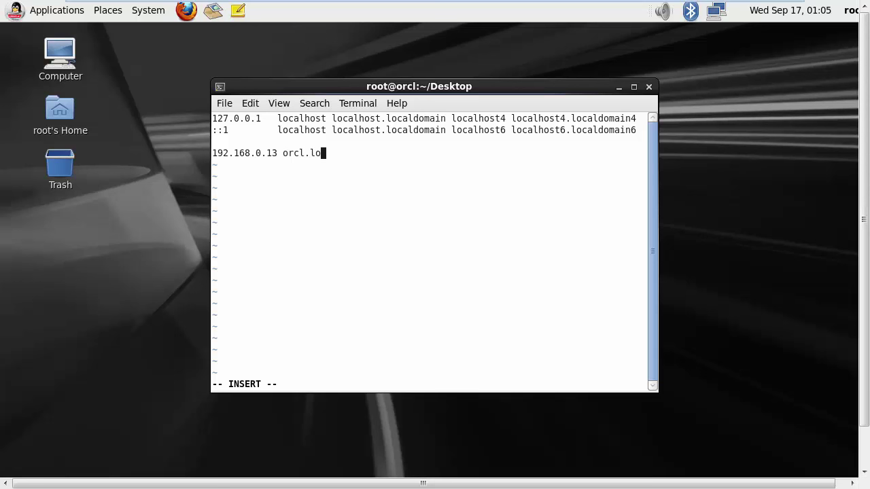
{"action": "type", "text": "caldomain orcl"}
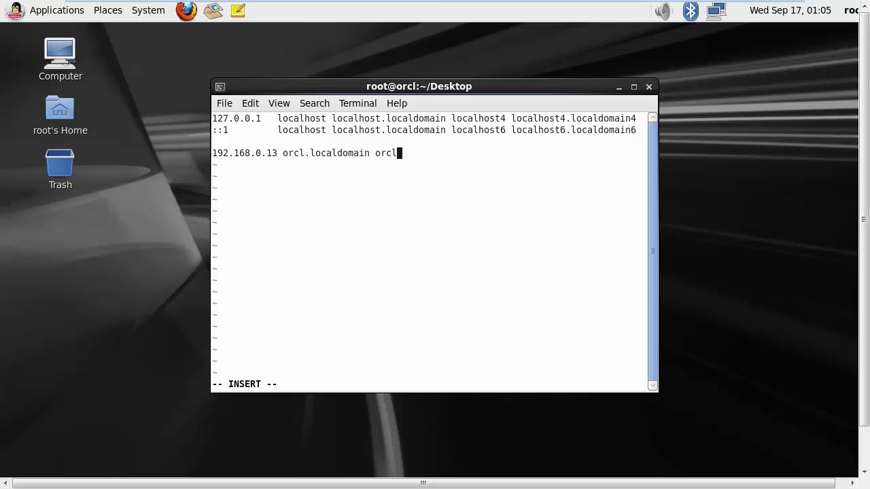
{"action": "key", "text": "Escape"}
{"action": "key", "text": "shift+colon"}
{"action": "type", "text": "wq"}
{"action": "key", "text": "Return"}
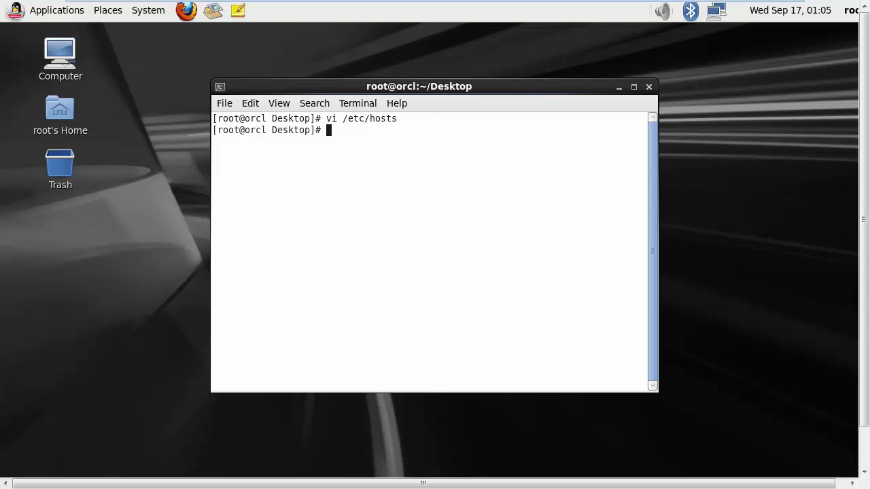
Open /etc/hosts in gedit to review the added host entry, and close gedit and the terminal
{"action": "type", "text": "gedit /etc/hosts"}
{"action": "key", "text": "Return"}
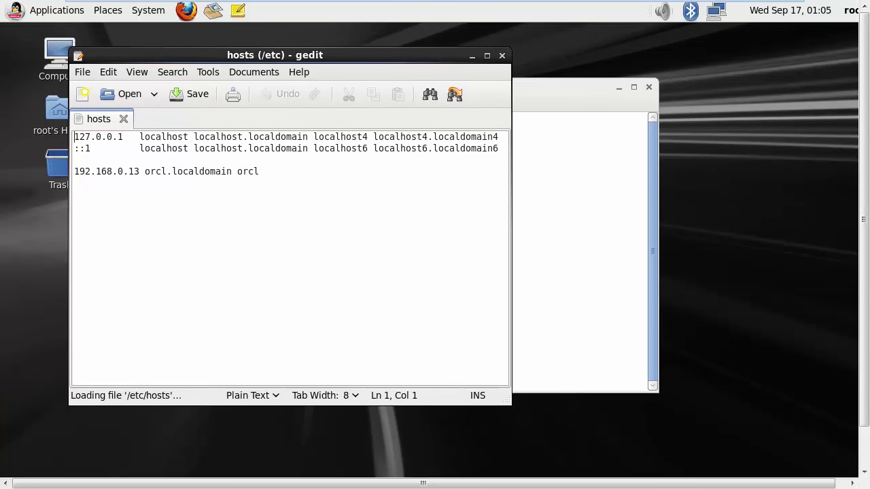
{"action": "left_click", "coordinate": [260, 171]}
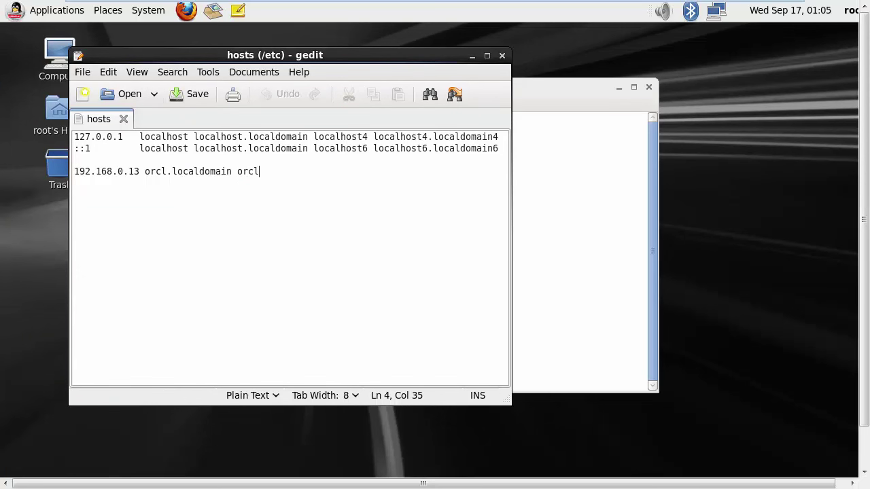
{"action": "left_click", "coordinate": [502, 55]}
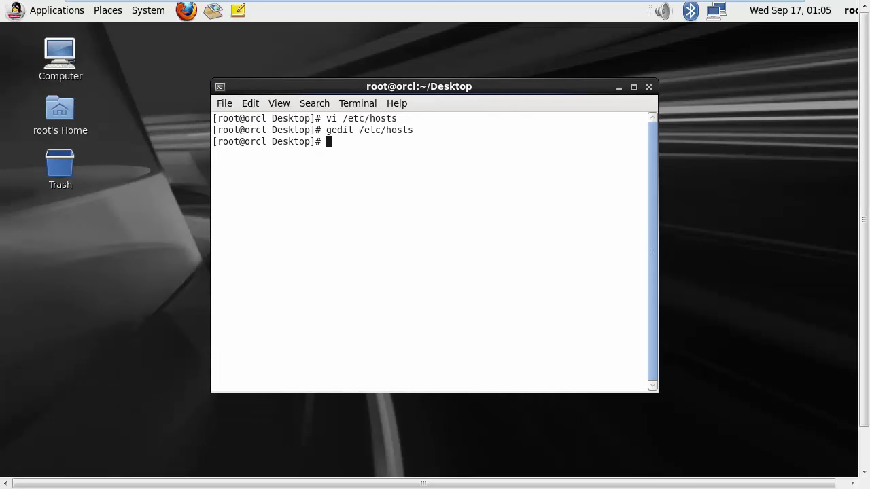
{"action": "left_click", "coordinate": [643, 87]}
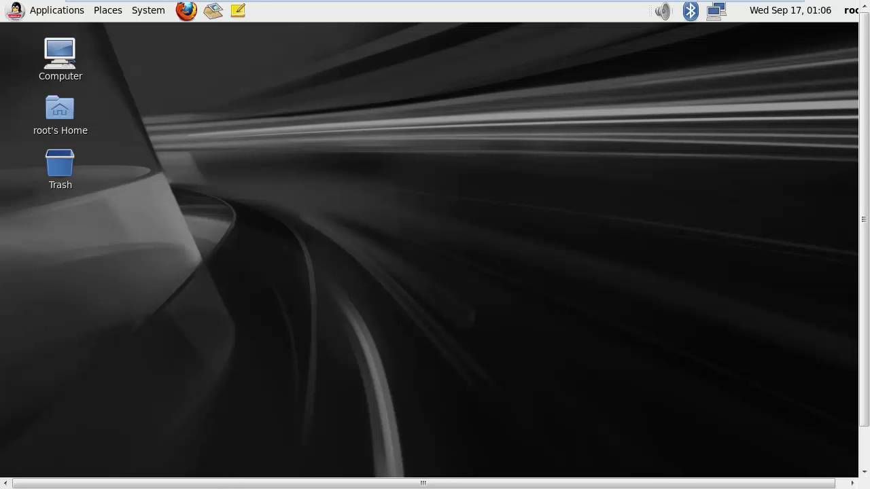
Test the internet connection by searching the web for "asd" in Firefox, and close the browser
{"action": "key", "text": "ctrl+k"}
{"action": "type", "text": "asd"}
{"action": "key", "text": "Return"}
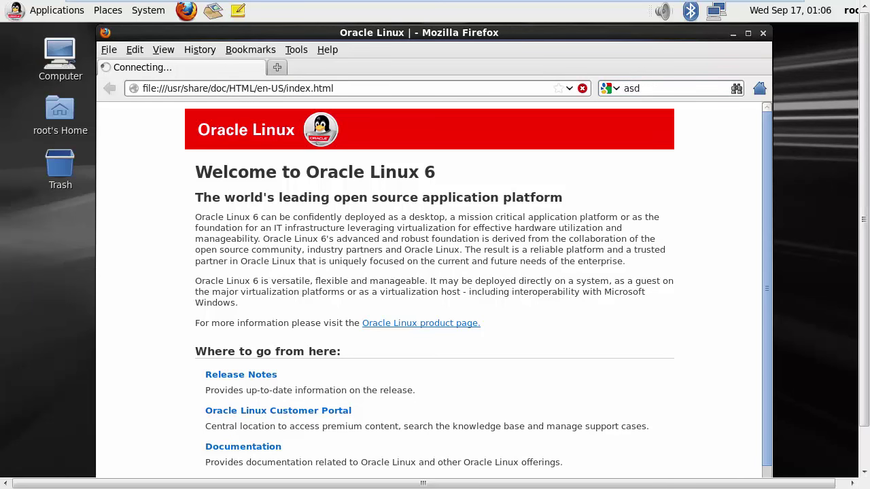
{"action": "left_click", "coordinate": [762, 32]}
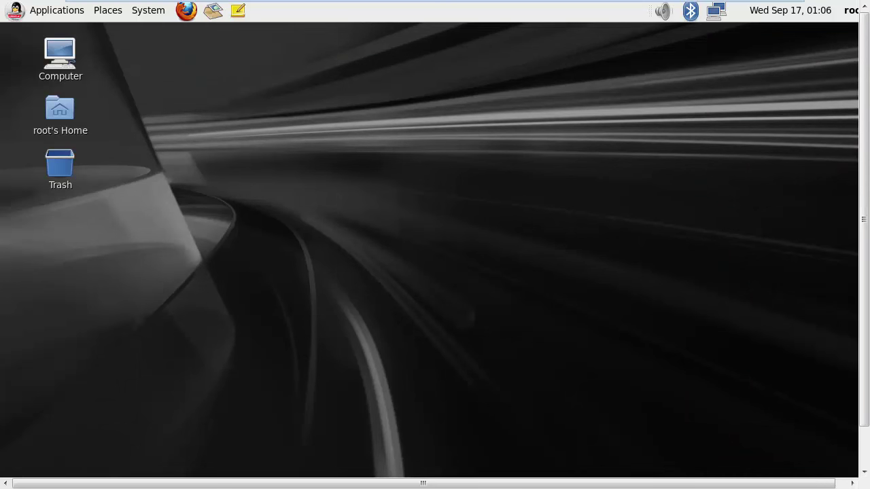
Leave the virtual machine's full-screen mode and release the input back to the host
{"action": "left_click", "coordinate": [435, 7]}
{"action": "mouse_move", "coordinate": [436, 5]}
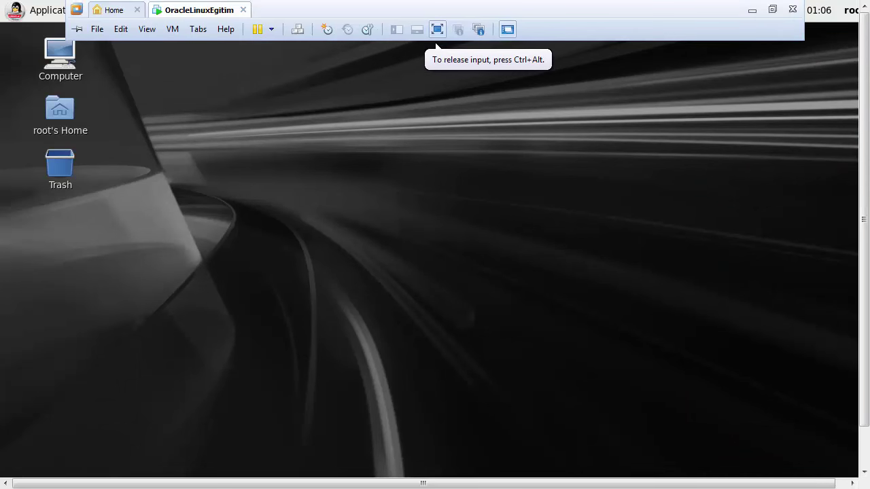
{"action": "key", "text": "ctrl+alt+Return"}
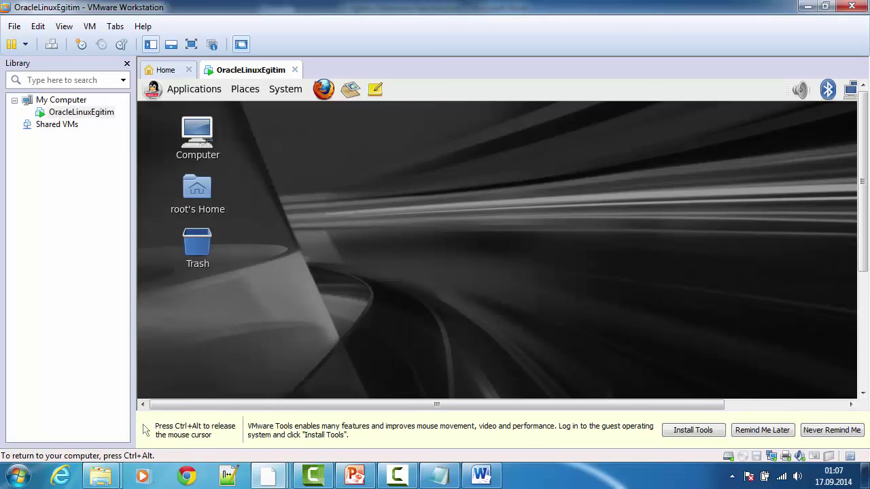
{"action": "key", "text": "ctrl+alt"}
Open the OracleLinuxEgitim virtual machine's settings, examine its memory and hard disk details, and close the settings
{"action": "right_click", "coordinate": [77, 112]}
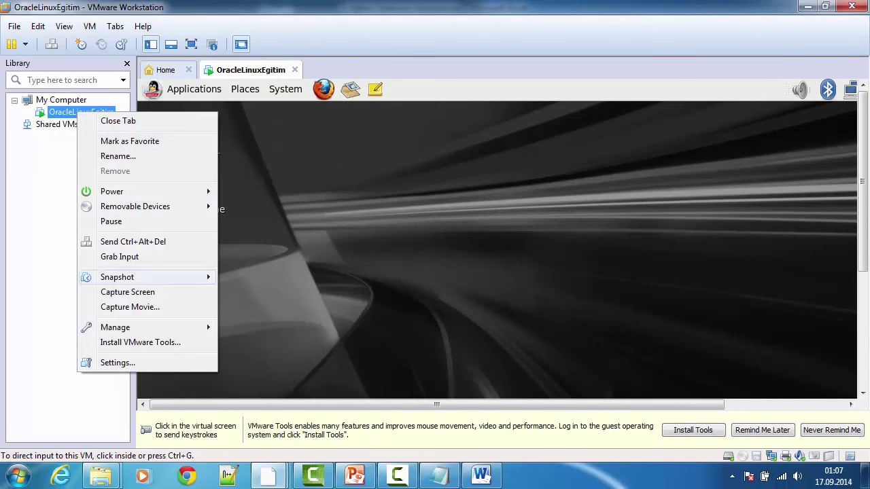
{"action": "left_click", "coordinate": [102, 362]}
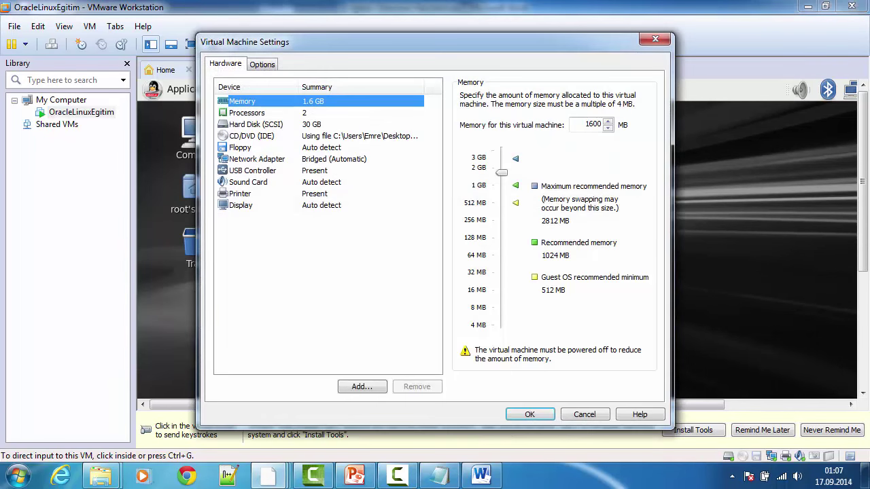
{"action": "left_click", "coordinate": [255, 125]}
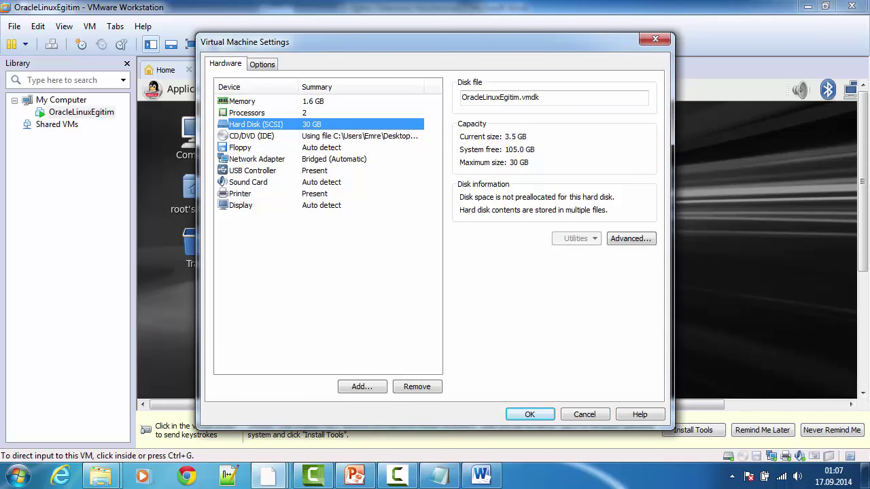
{"action": "key", "text": "Return"}
Browse the guest's root filesystem from the desktop's Computer folder, look inside the home directory, and close that folder
{"action": "left_click", "coordinate": [197, 139]}
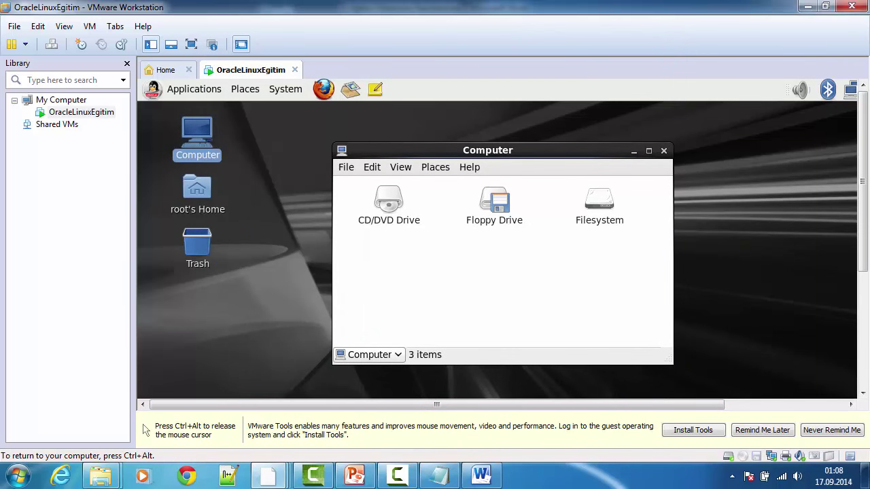
{"action": "left_click", "coordinate": [599, 204]}
{"action": "key", "text": "Return"}
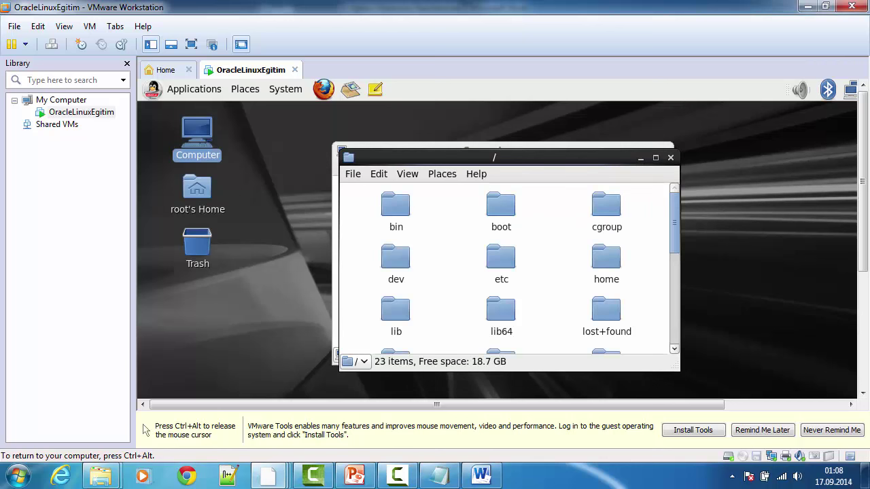
{"action": "scroll", "coordinate": [506, 268], "scroll_direction": "down", "scroll_amount": 5}
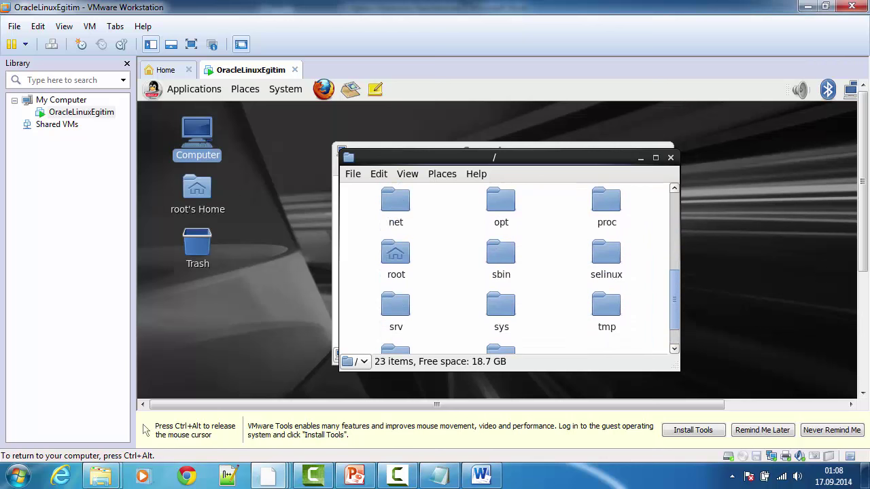
{"action": "scroll", "coordinate": [506, 268], "scroll_direction": "up", "scroll_amount": 5}
{"action": "double_click", "coordinate": [605, 248]}
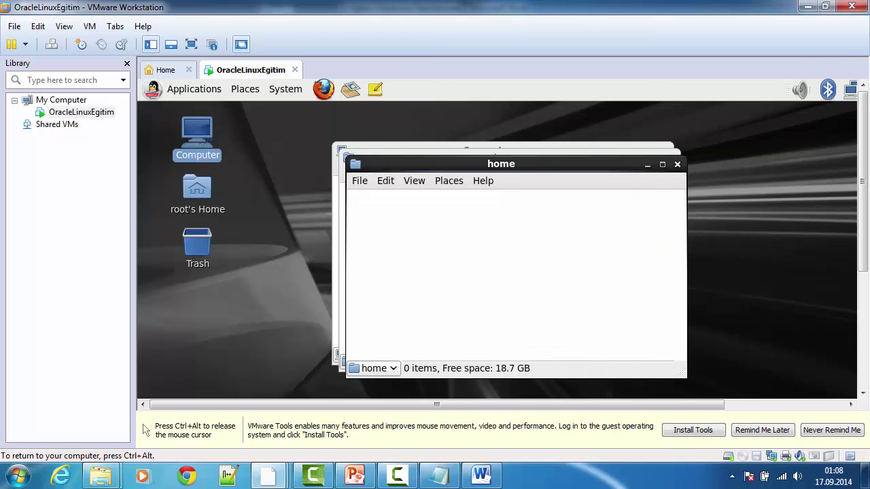
{"action": "left_click", "coordinate": [676, 164]}
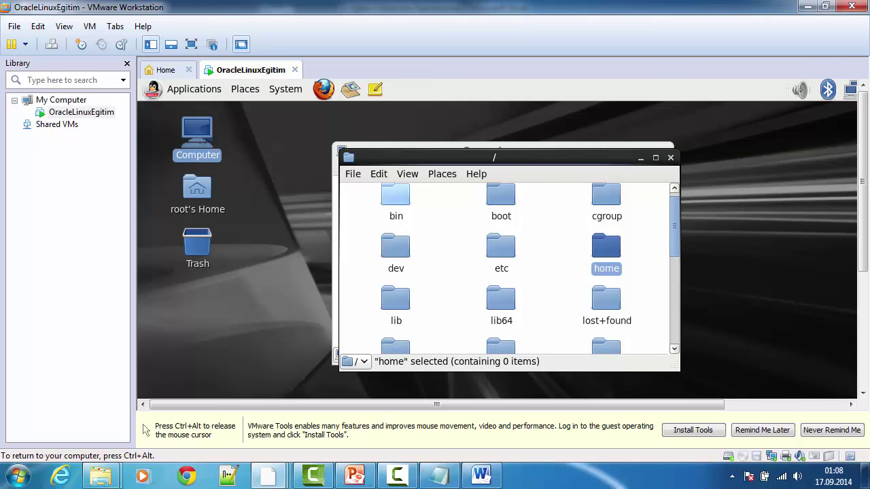
Look through the remaining root directories starting from bin, and close the filesystem and Computer windows
{"action": "left_click", "coordinate": [395, 197]}
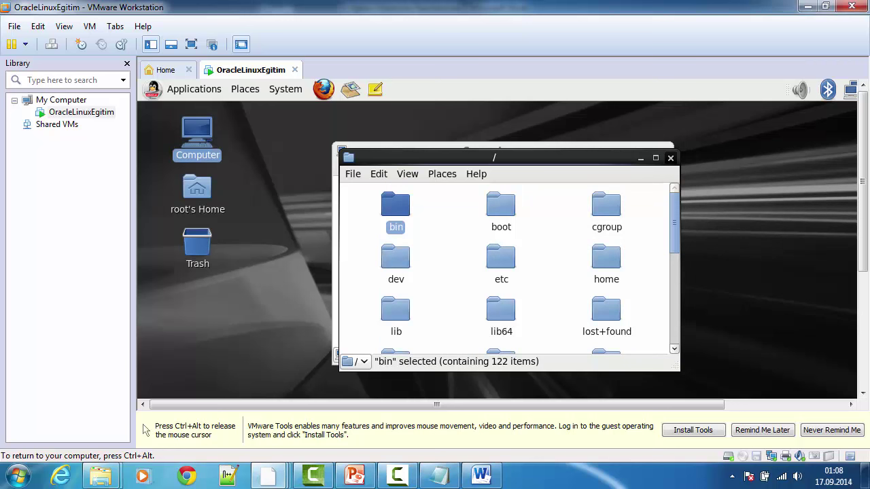
{"action": "left_click_drag", "start_coordinate": [674, 217], "coordinate": [674, 302]}
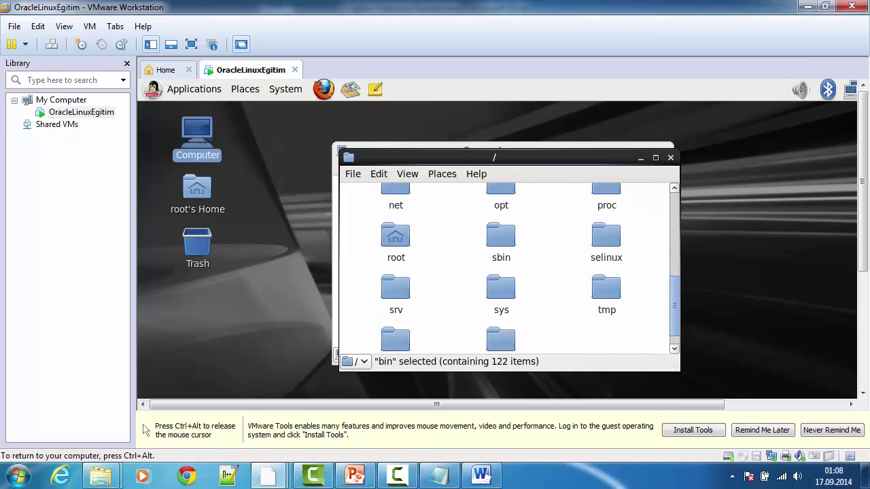
{"action": "right_click", "coordinate": [614, 339]}
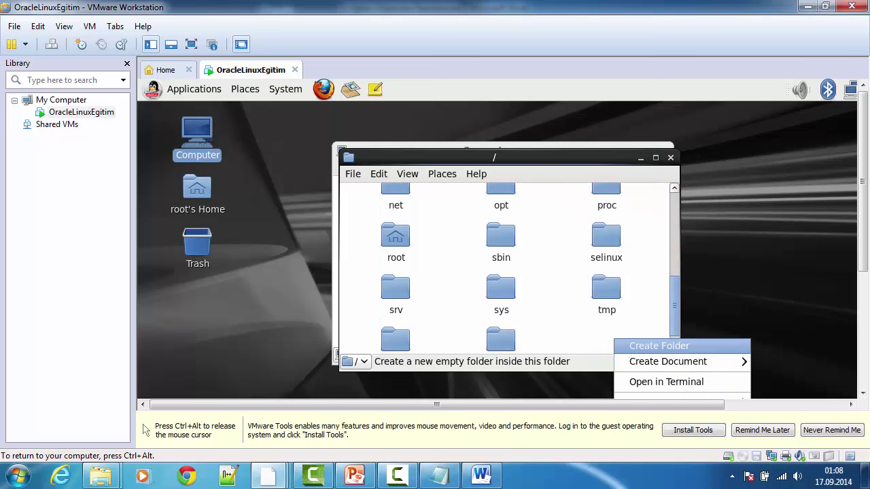
{"action": "key", "text": "Escape"}
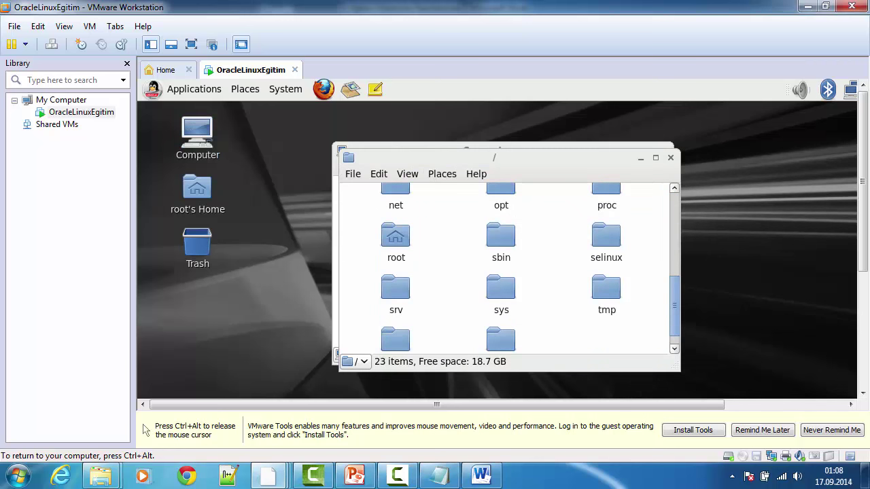
{"action": "key", "text": "ctrl+alt"}
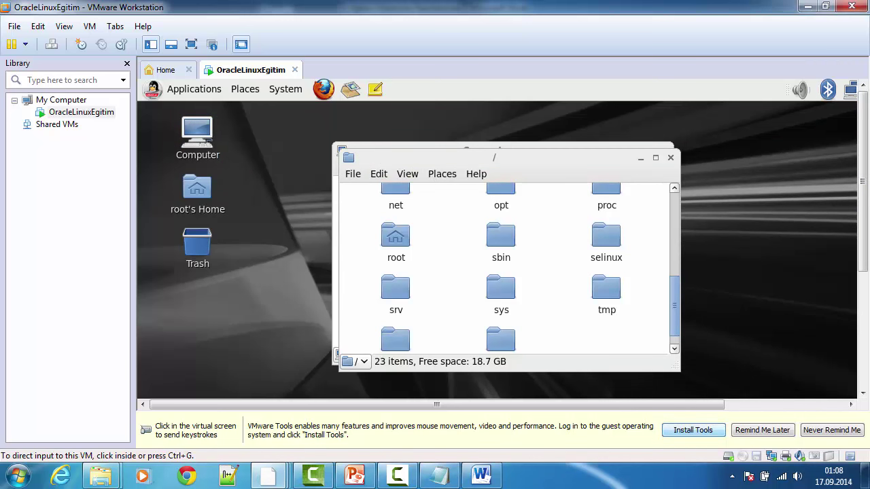
{"action": "key", "text": "ctrl+g"}
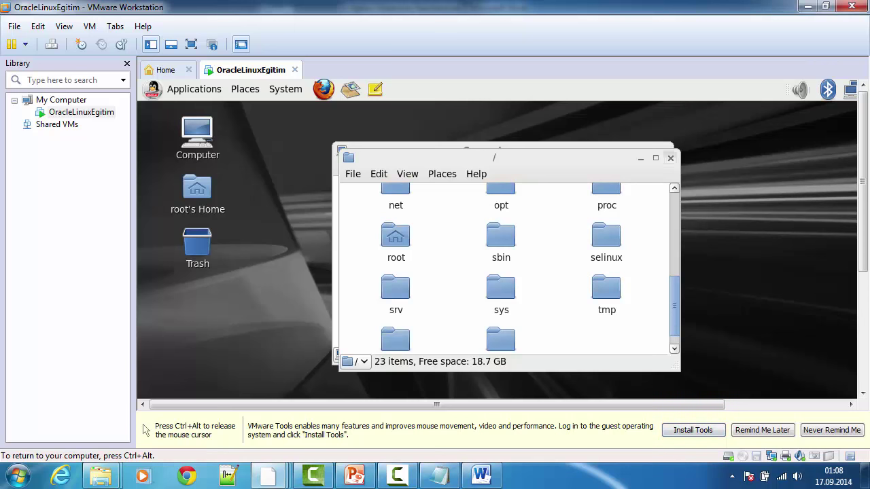
{"action": "left_click", "coordinate": [670, 157]}
{"action": "left_click", "coordinate": [663, 150]}
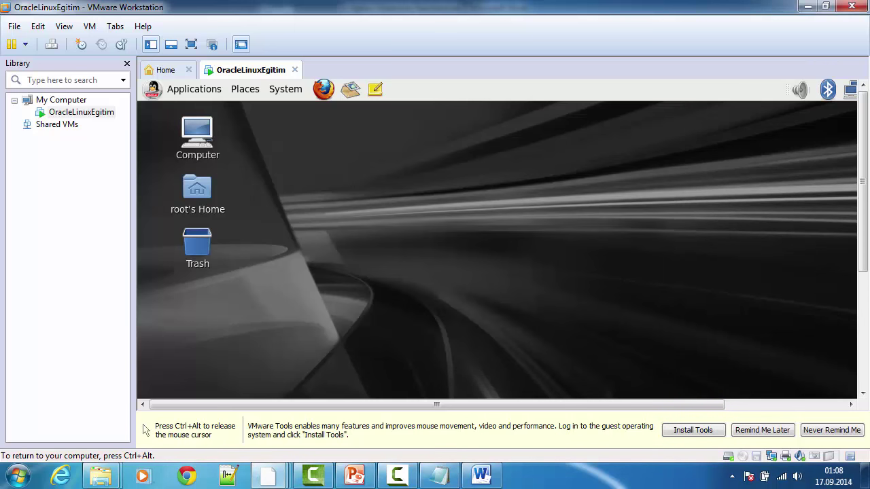
Show the host desktop by restoring down and moving the virtual machine window and minimizing Word, and maximize the virtual machine window again
{"action": "key", "text": "ctrl+alt"}
{"action": "left_click", "coordinate": [825, 6]}
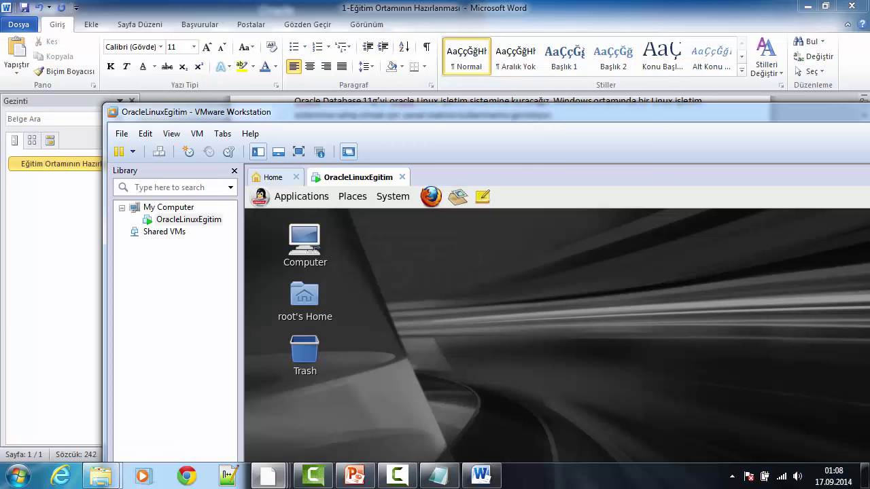
{"action": "left_click", "coordinate": [808, 6]}
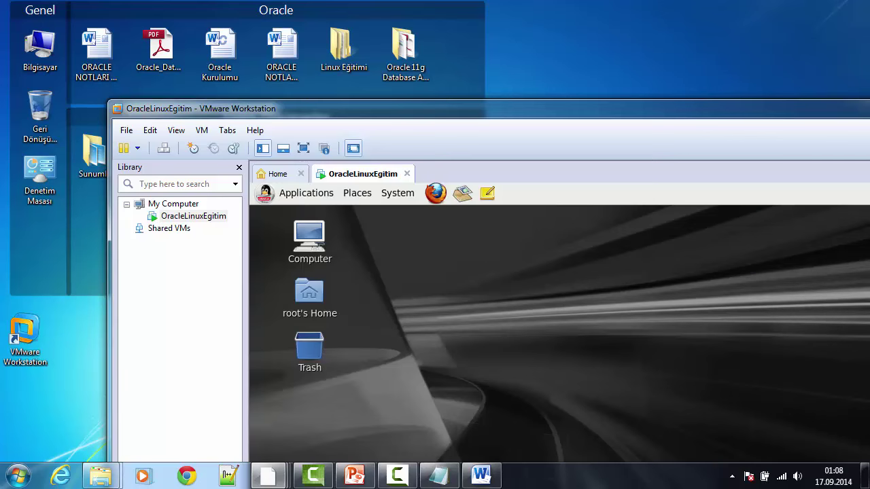
{"action": "left_click_drag", "start_coordinate": [489, 108], "coordinate": [526, 186]}
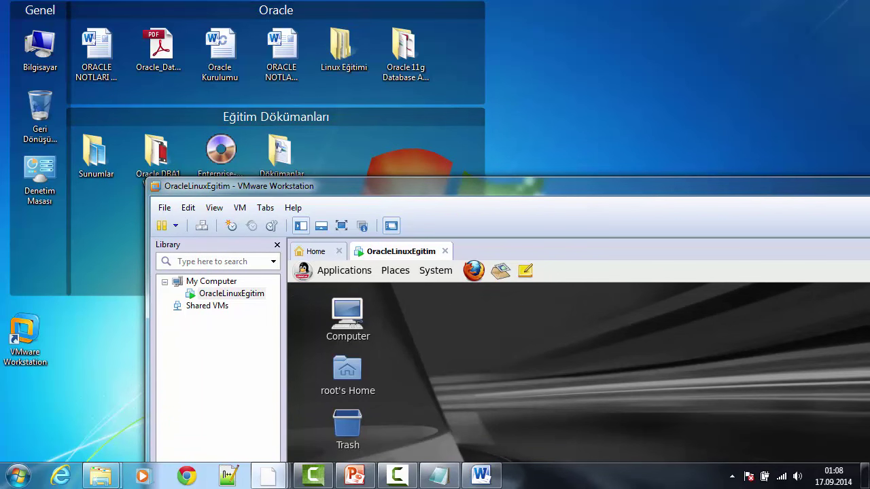
{"action": "key", "text": "super+Up"}
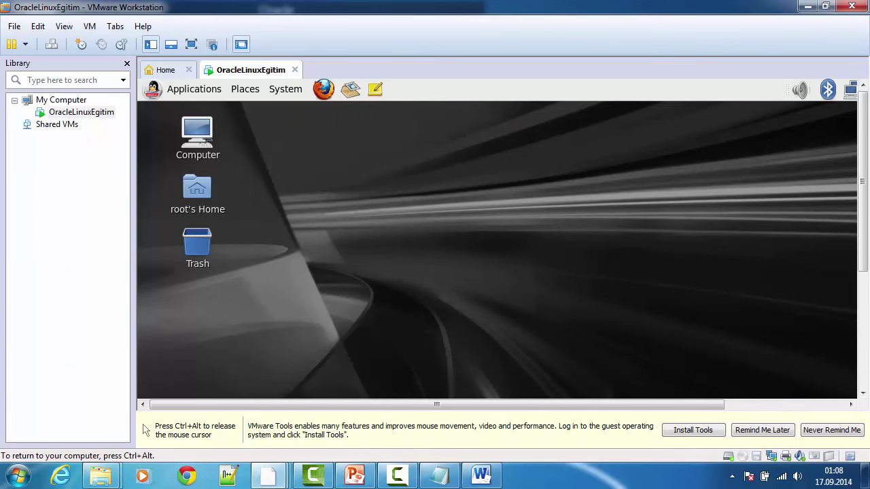
Release the input to the host and start the VMware Tools installation to mount its disc in the guest
{"action": "key", "text": "ctrl+alt"}
{"action": "key", "text": "ctrl+alt"}
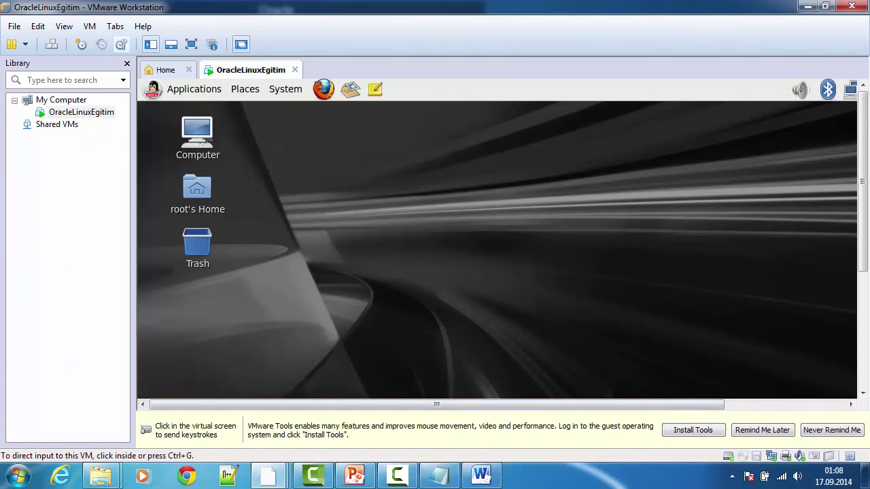
{"action": "key", "text": "alt+m"}
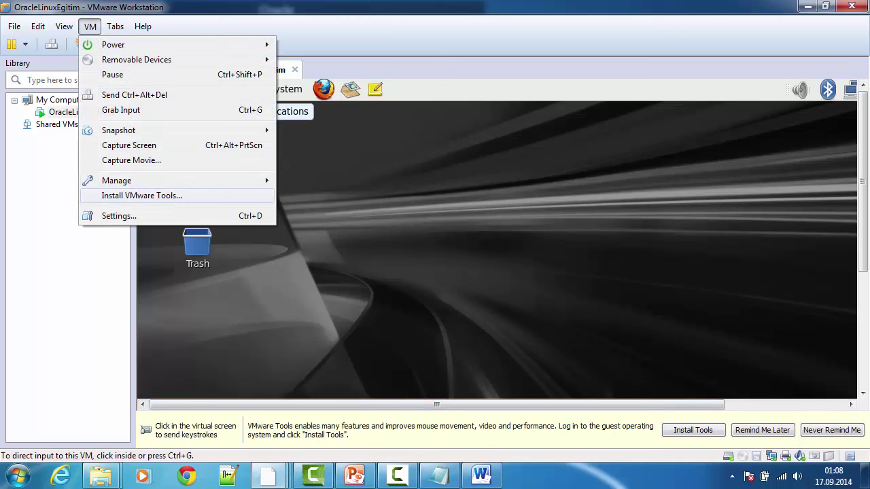
{"action": "key", "text": "Return"}
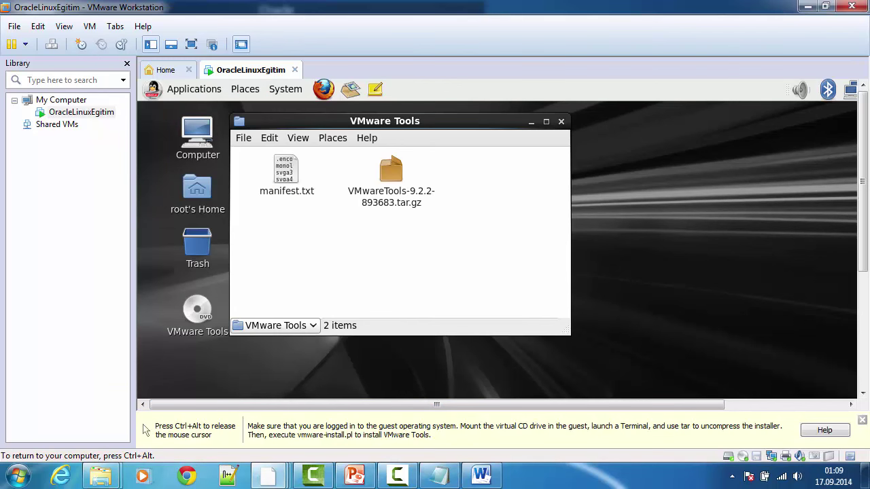
Extract all files of VMwareTools-9.2.2-893683.tar.gz to the root user's Desktop, with the virtual machine in full screen
{"action": "left_click", "coordinate": [391, 176]}
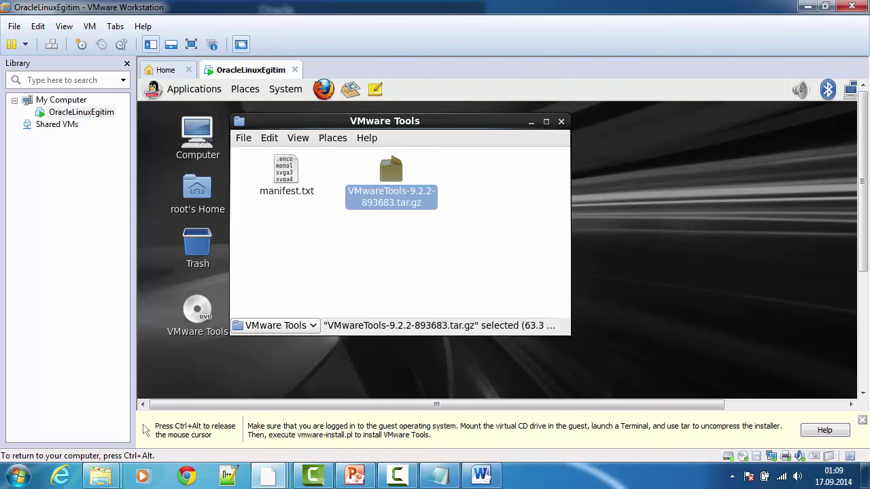
{"action": "right_click", "coordinate": [394, 191]}
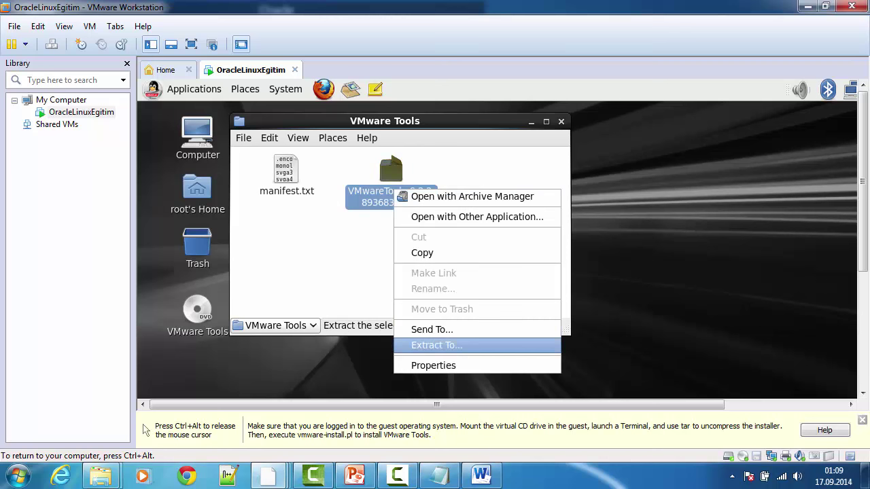
{"action": "left_click", "coordinate": [436, 345]}
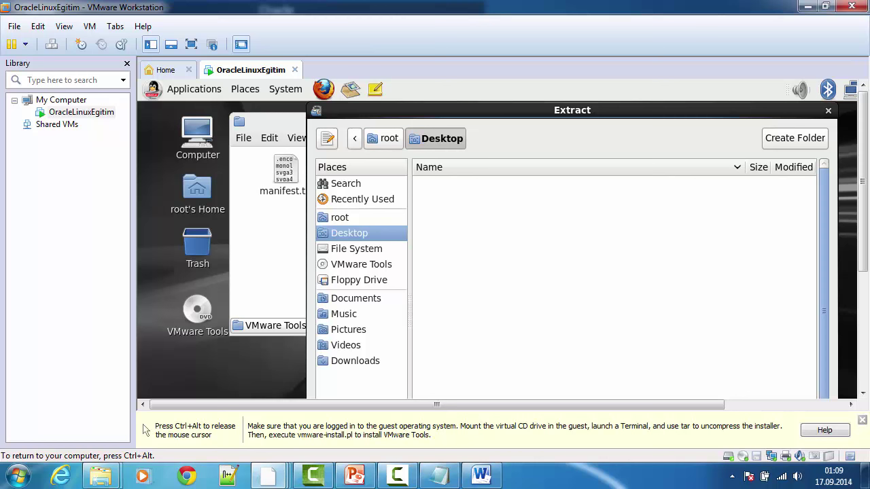
{"action": "key", "text": "ctrl+alt+Return"}
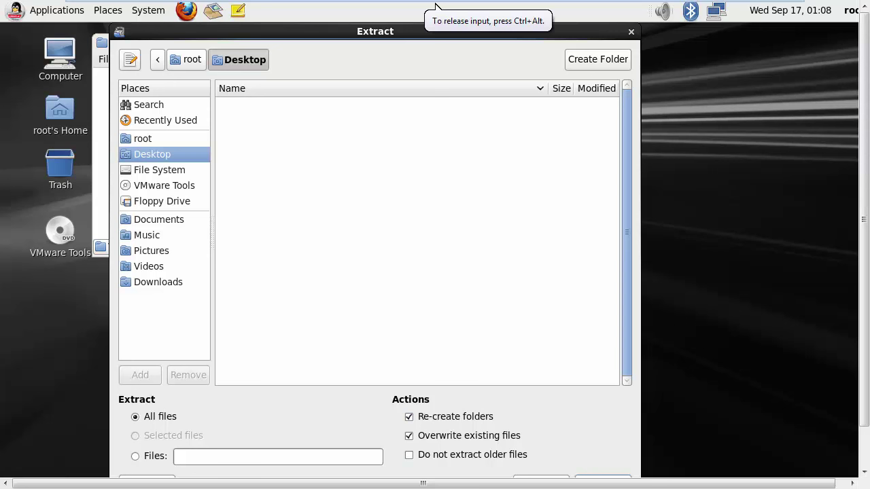
{"action": "key", "text": "Return"}
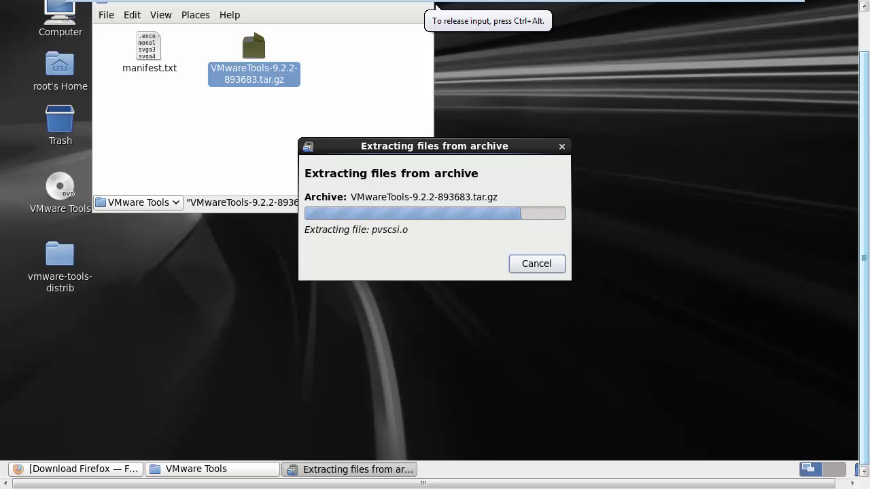
Open a terminal on the guest desktop, print the working directory with pwd, and list its contents with ls
{"action": "right_click", "coordinate": [410, 352]}
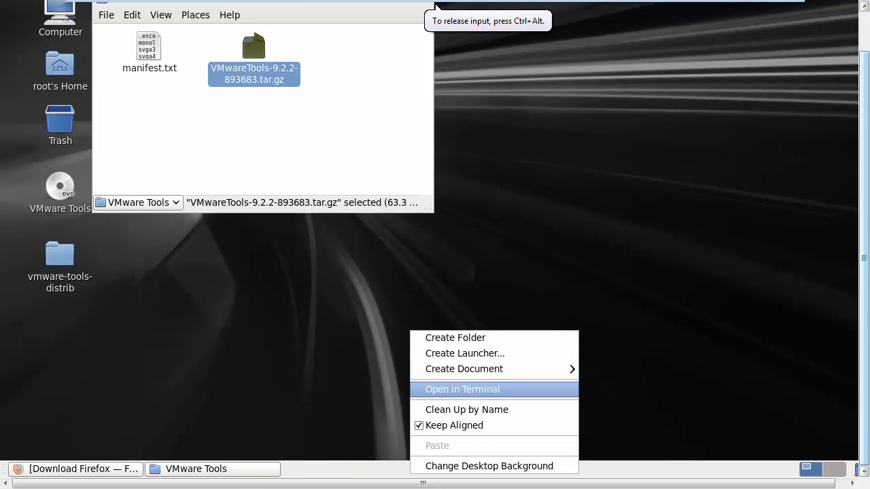
{"action": "left_click", "coordinate": [449, 390]}
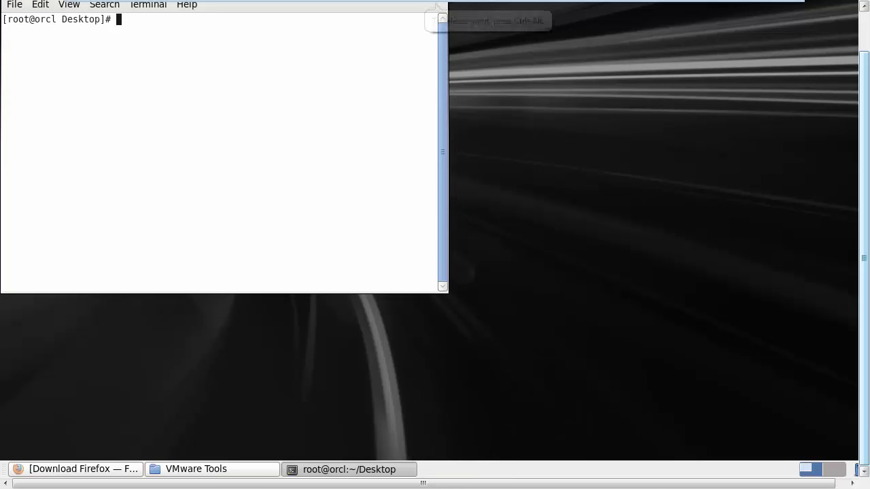
{"action": "type", "text": "pwd"}
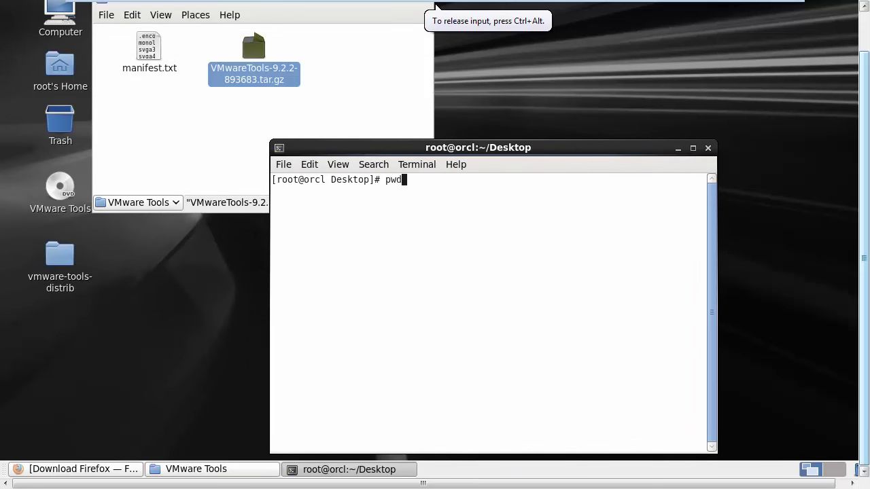
{"action": "key", "text": "Return"}
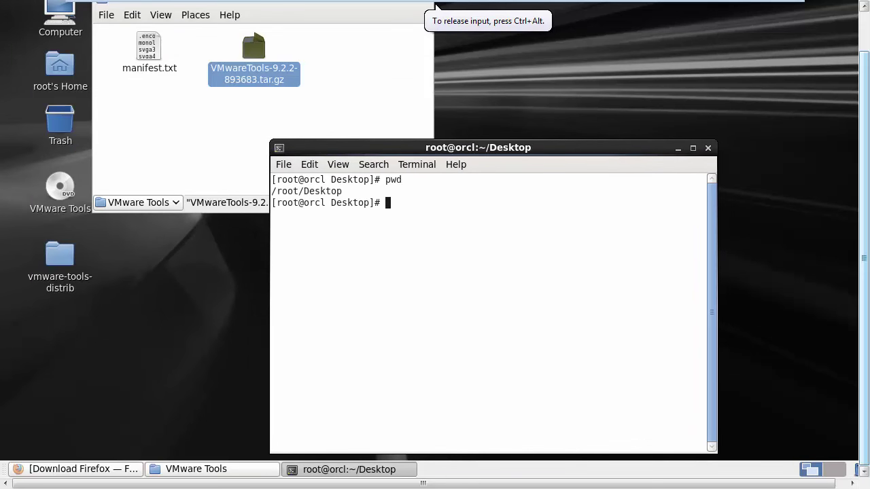
{"action": "type", "text": "ls"}
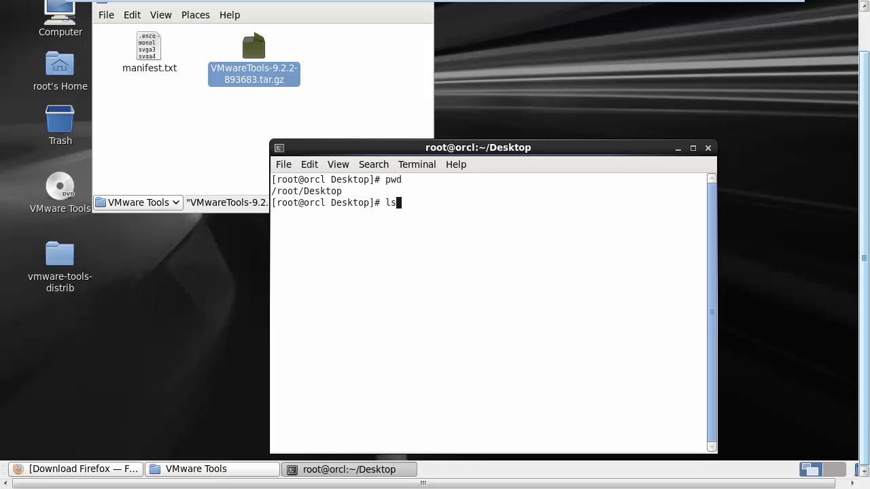
{"action": "key", "text": "Return"}
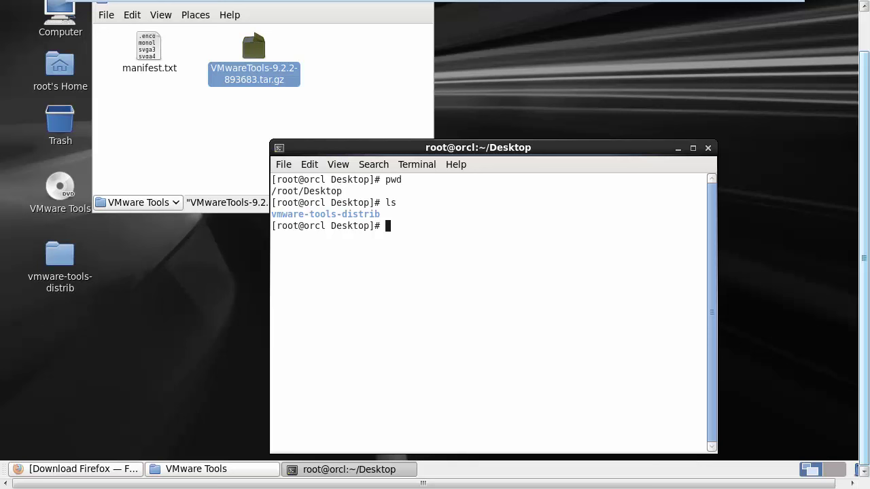
Change into the vmware-tools-distrib/ directory and list its files with ls
{"action": "type", "text": "cd vm"}
{"action": "key", "text": "Tab"}
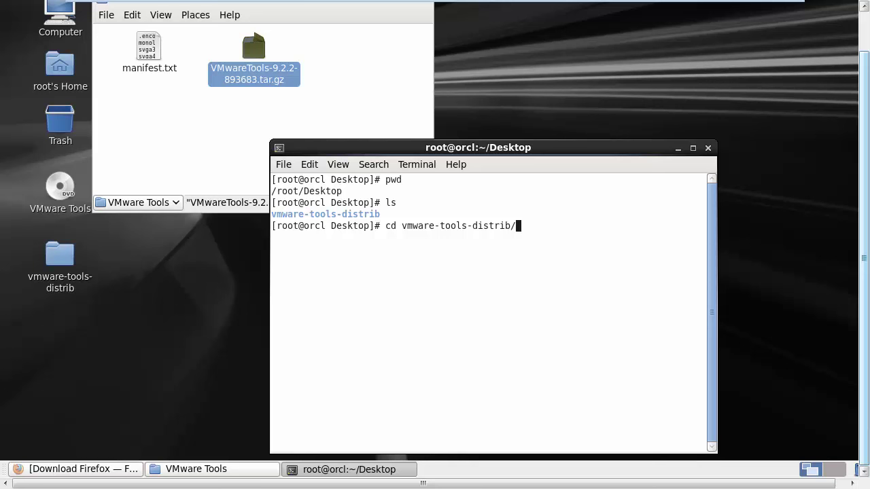
{"action": "key", "text": "Return"}
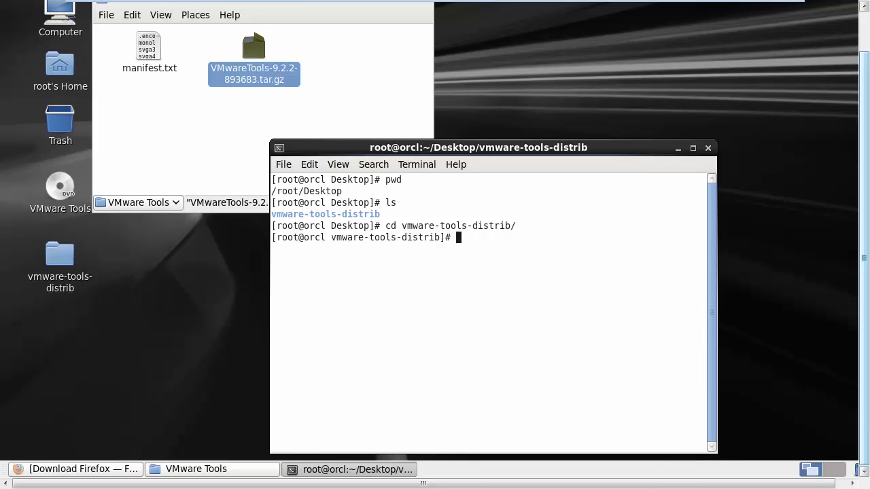
{"action": "type", "text": "ls"}
{"action": "key", "text": "Return"}
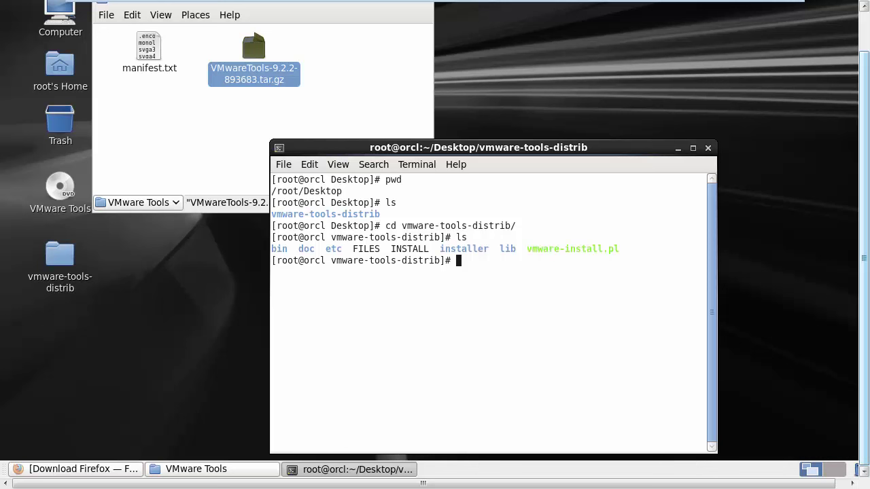
Run ./vmware-install.pl and accept the default directories for the binary files, init directories, init scripts and daemon files
{"action": "type", "text": "./vmwa"}
{"action": "key", "text": "Tab"}
{"action": "key", "text": "Return"}
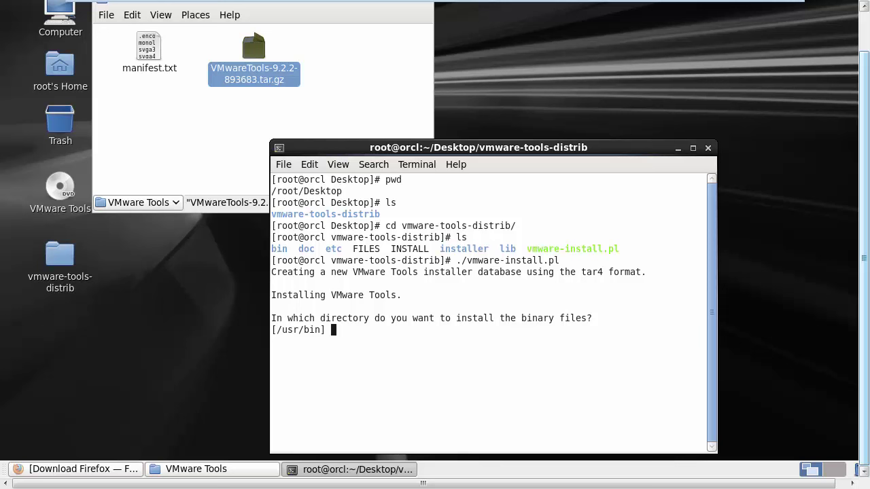
{"action": "key", "text": "Return"}
{"action": "key", "text": "Return"}
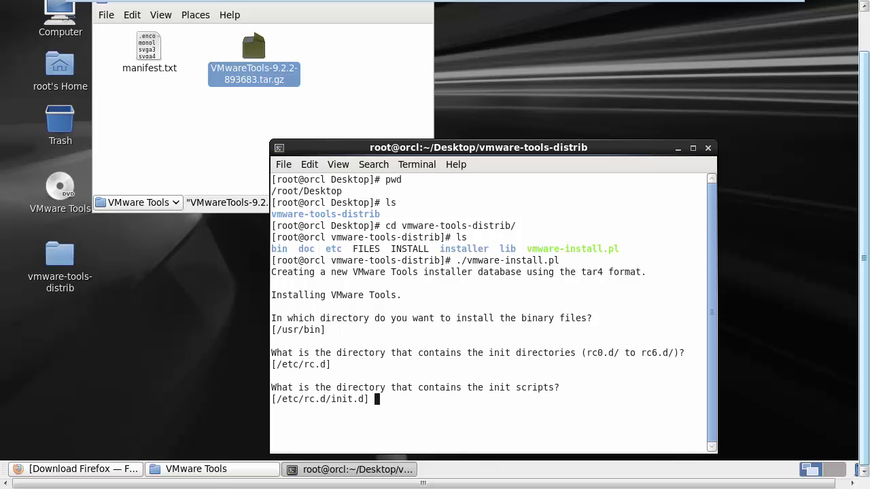
{"action": "key", "text": "Return"}
{"action": "key", "text": "Return"}
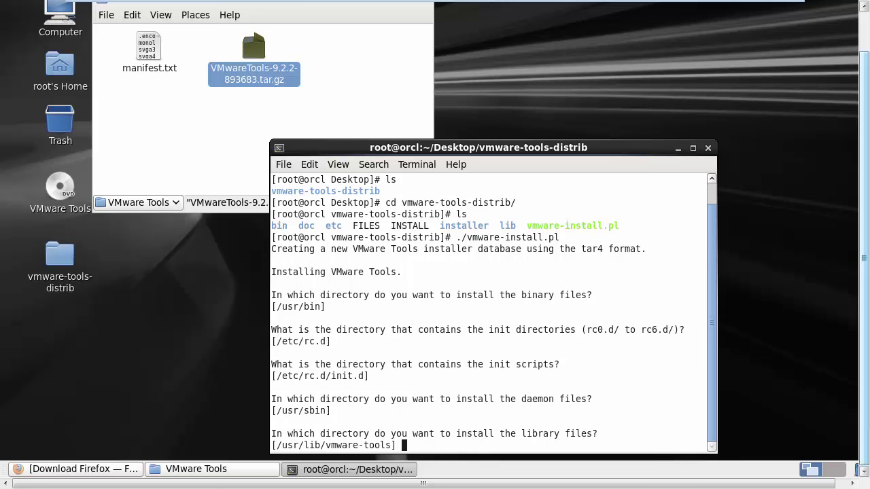
Accept and create the default library and documentation directories, and let the installer invoke vmware-config-tools.pl
{"action": "key", "text": "Return"}
{"action": "key", "text": "Return"}
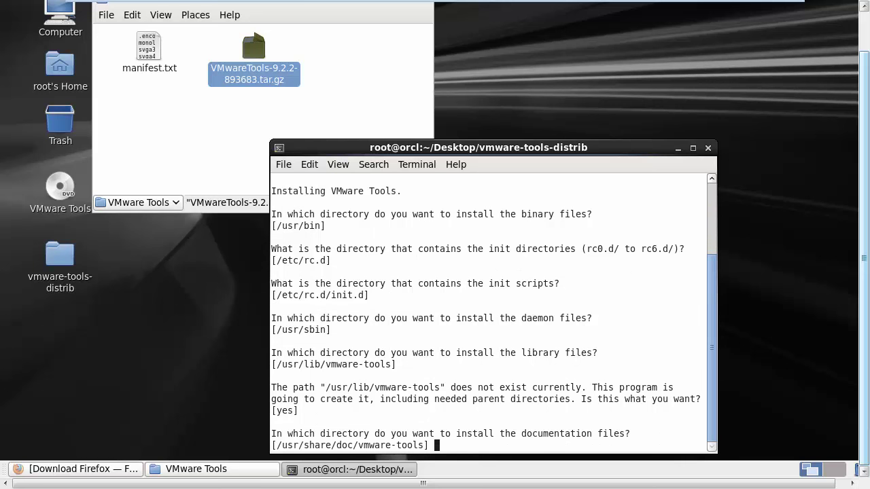
{"action": "key", "text": "Return"}
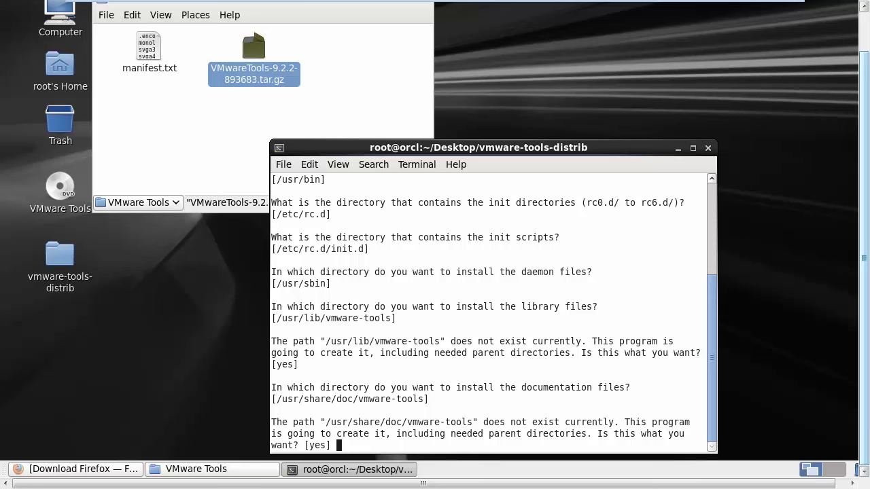
{"action": "key", "text": "Return"}
{"action": "key", "text": "Return"}
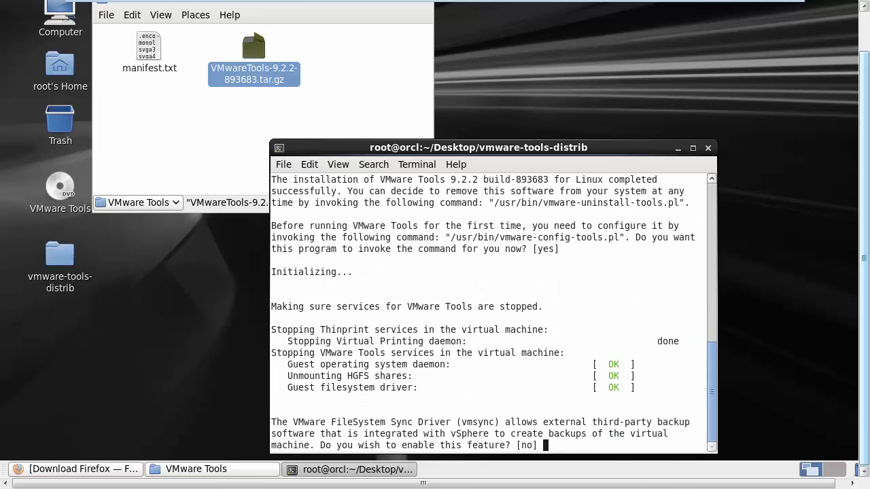
Leave the vmsync driver disabled, enable the Host-Guest Filesystem, and confirm /usr/bin/gcc as the gcc path
{"action": "key", "text": "Return"}
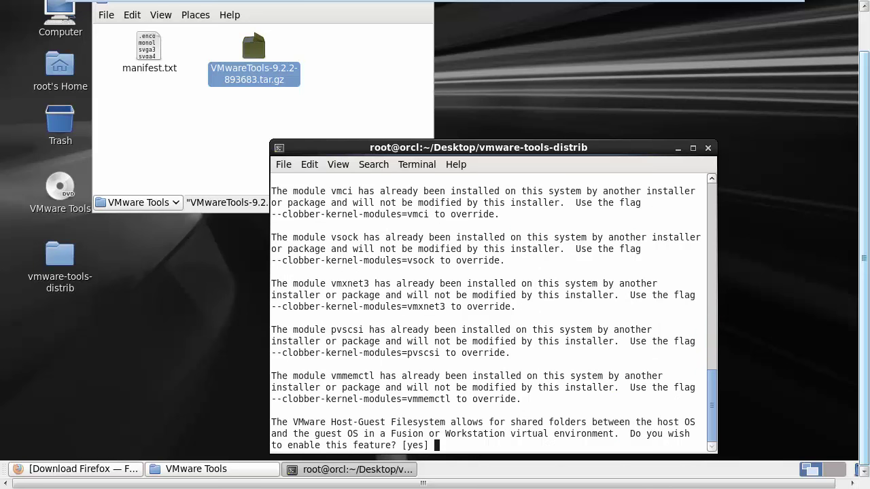
{"action": "key", "text": "Return"}
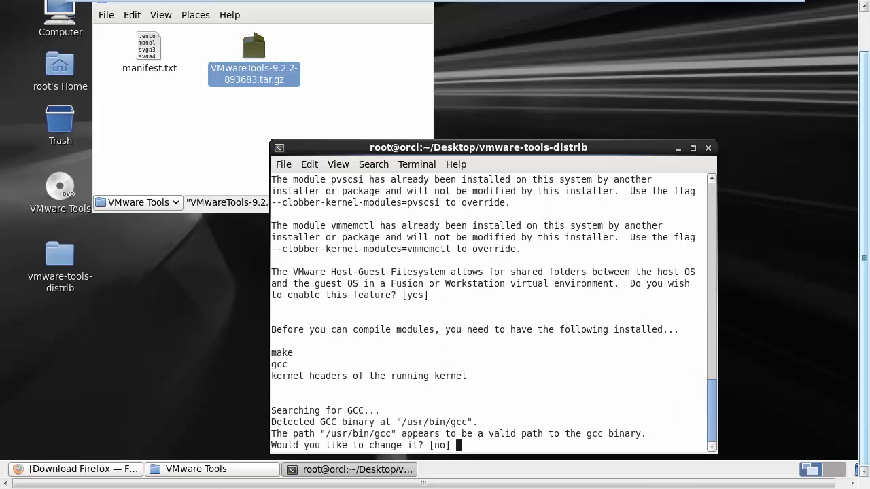
{"action": "type", "text": "yes"}
{"action": "key", "text": "Return"}
{"action": "key", "text": "Return"}
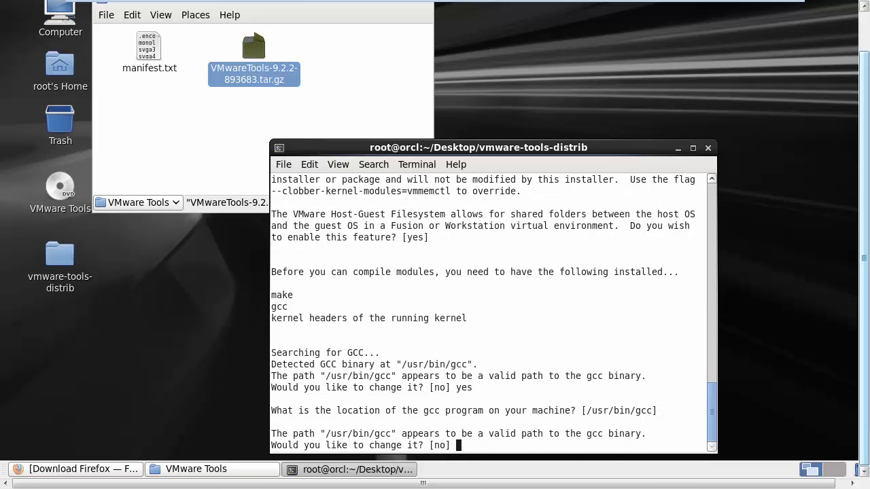
{"action": "key", "text": "Return"}
Try to get past the kernel header path prompt with an empty path and with "no"
{"action": "key", "text": "Return"}
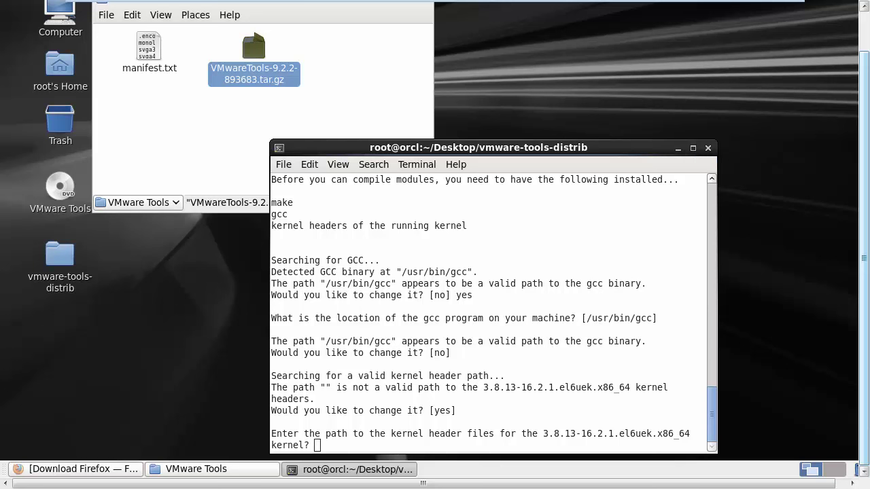
{"action": "left_click_drag", "start_coordinate": [652, 147], "coordinate": [635, 81]}
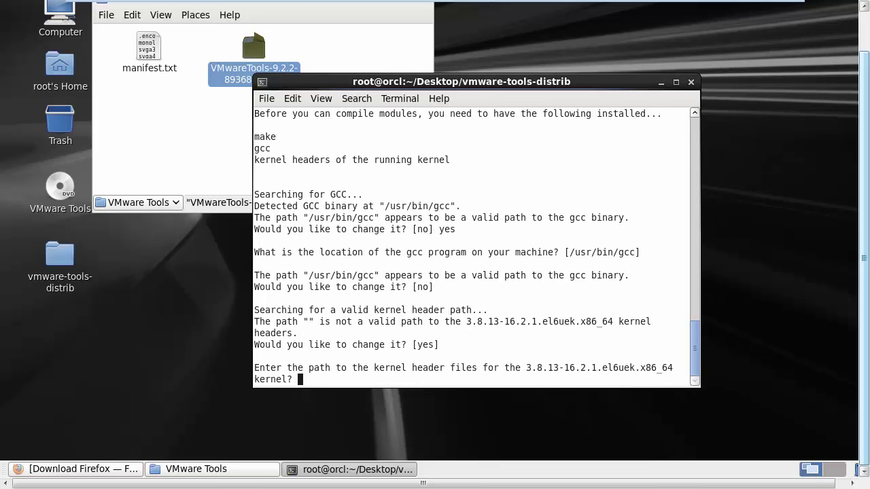
{"action": "key", "text": "Return"}
{"action": "key", "text": "Return"}
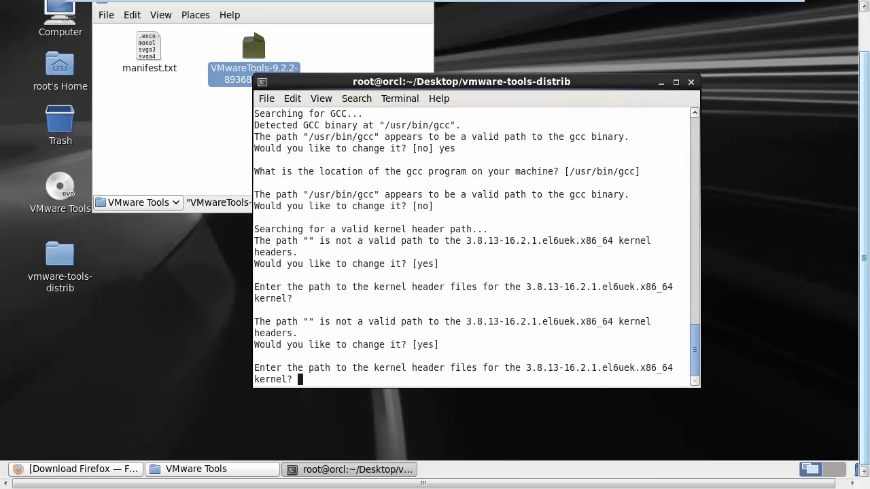
{"action": "key", "text": "Return"}
{"action": "key", "text": "Return"}
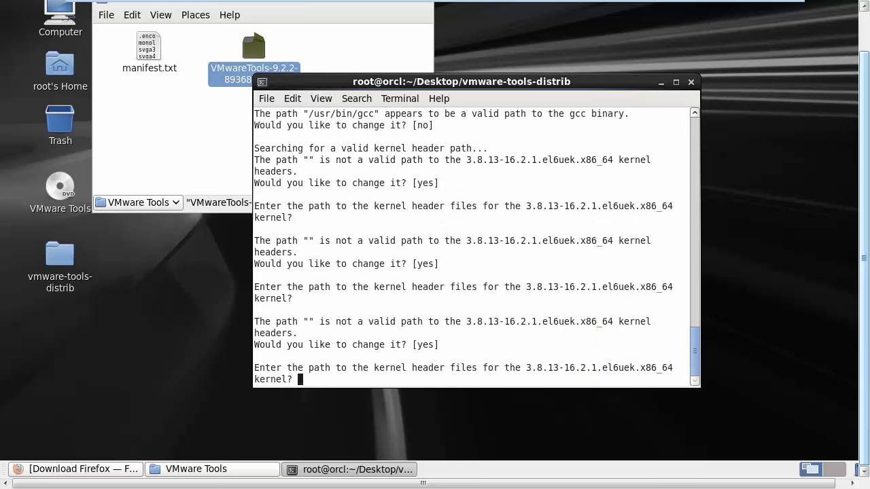
{"action": "key", "text": "Return"}
{"action": "key", "text": "Return"}
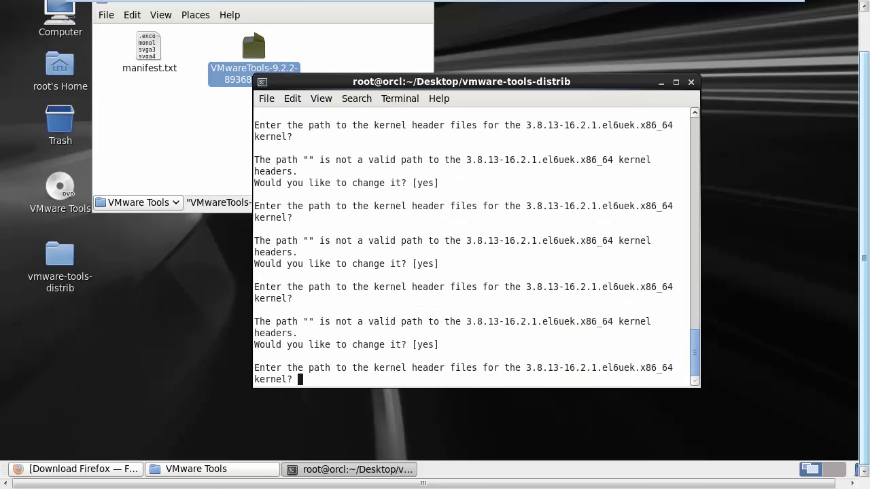
{"action": "key", "text": "Return"}
{"action": "key", "text": "Return"}
{"action": "key", "text": "Return"}
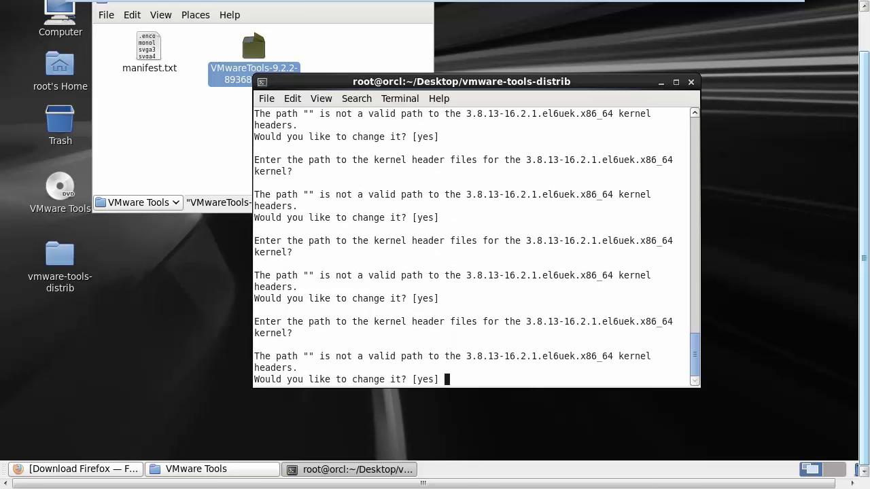
{"action": "key", "text": "Return"}
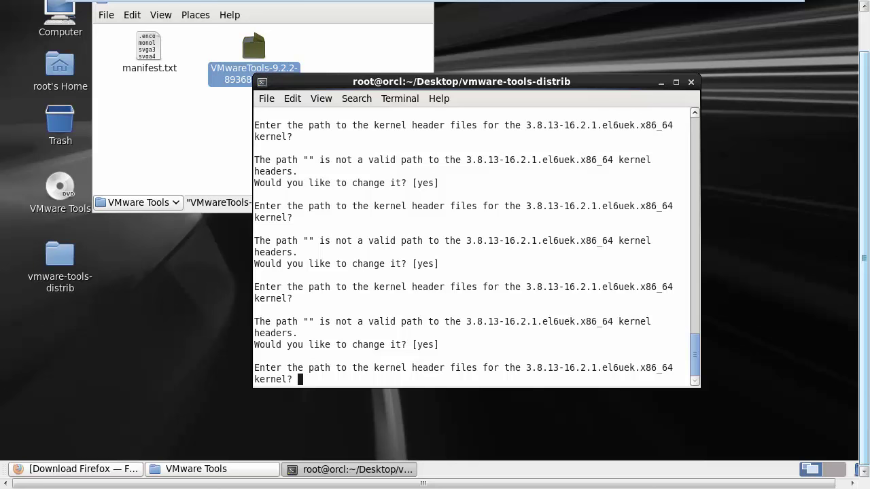
{"action": "type", "text": "no"}
{"action": "key", "text": "Return"}
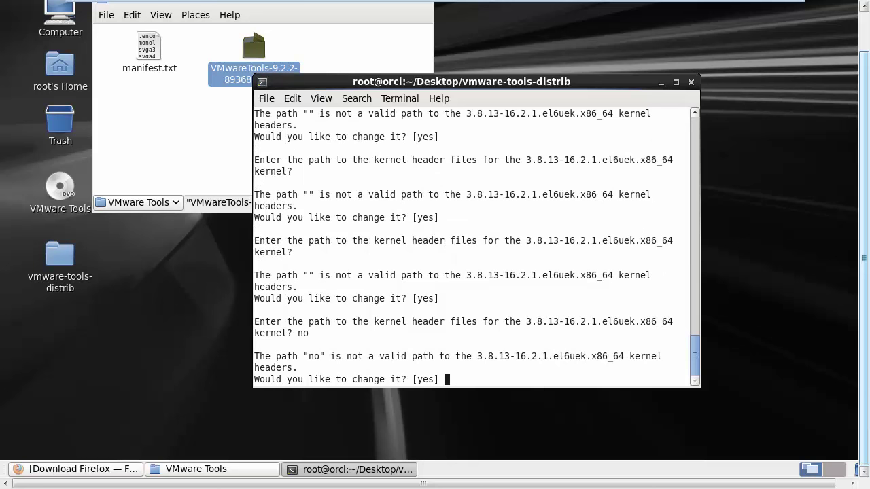
Answer no to changing the kernel header path and continue past the module compilation and vmxnet driver notices
{"action": "type", "text": "no"}
{"action": "key", "text": "Return"}
{"action": "key", "text": "Return"}
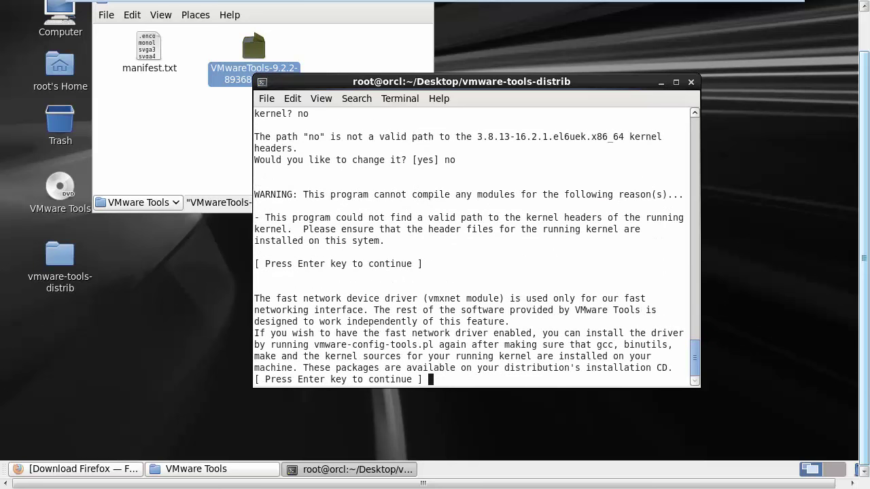
{"action": "key", "text": "Return"}
Enable vmblock file dragging and copying, leave automatic kernel modules disabled, and enable Thinprint printing
{"action": "key", "text": "Return"}
{"action": "key", "text": "Return"}
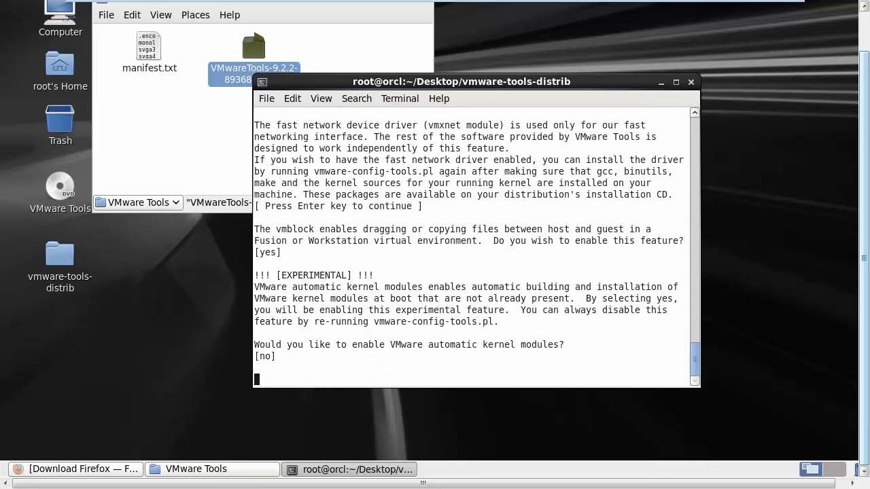
{"action": "key", "text": "Return"}
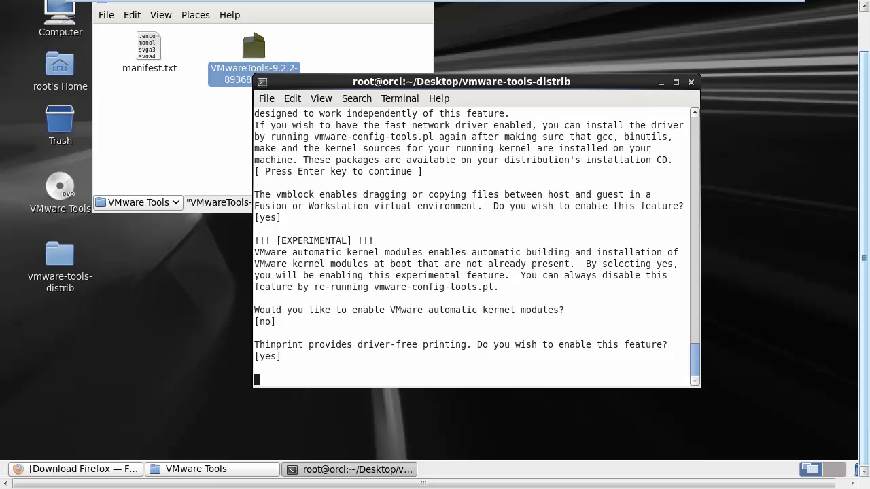
Minimize the VMware Tools folder window and close Firefox on the guest desktop
{"action": "left_click", "coordinate": [435, 7]}
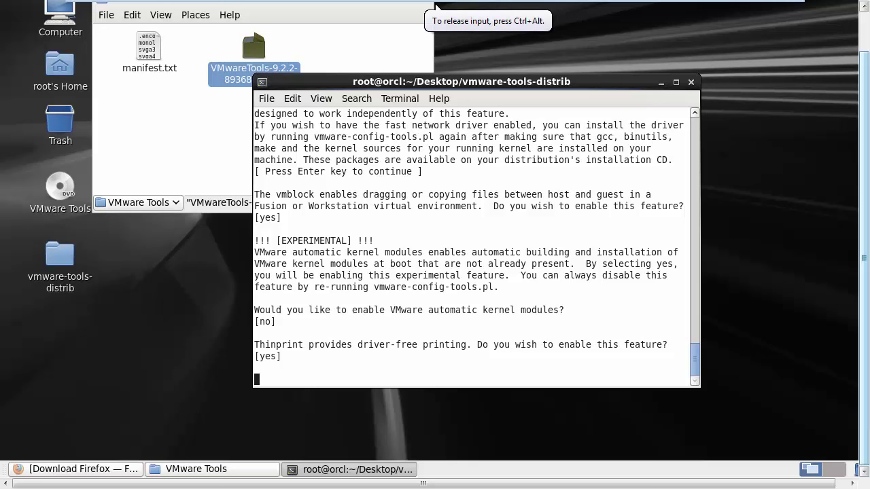
{"action": "key", "text": "alt+Tab"}
{"action": "key", "text": "alt+F9"}
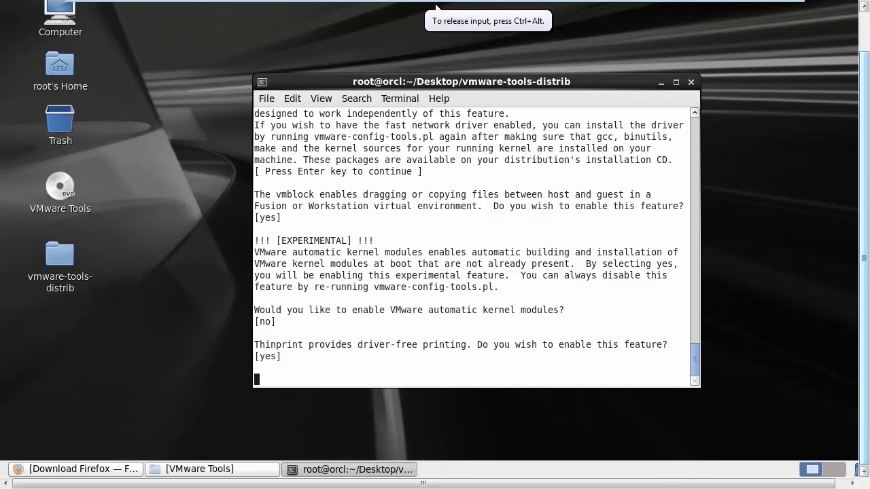
{"action": "left_click", "coordinate": [75, 469]}
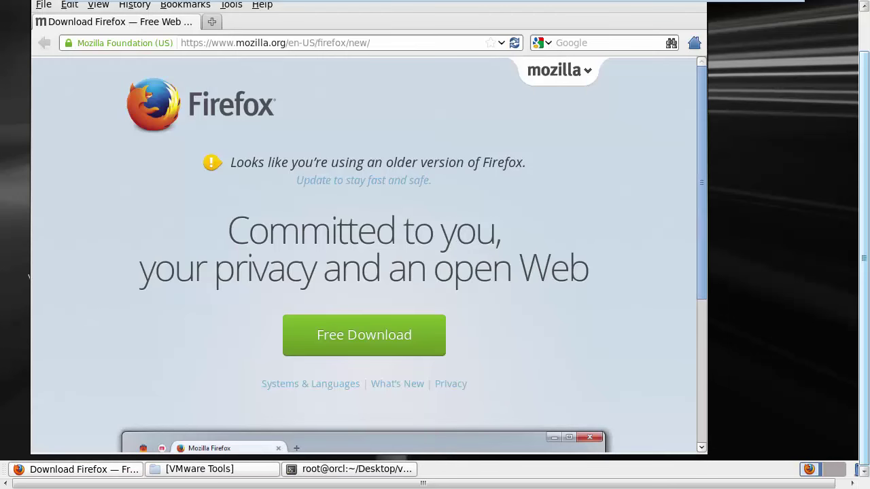
{"action": "right_click", "coordinate": [75, 469]}
{"action": "left_click", "coordinate": [41, 451]}
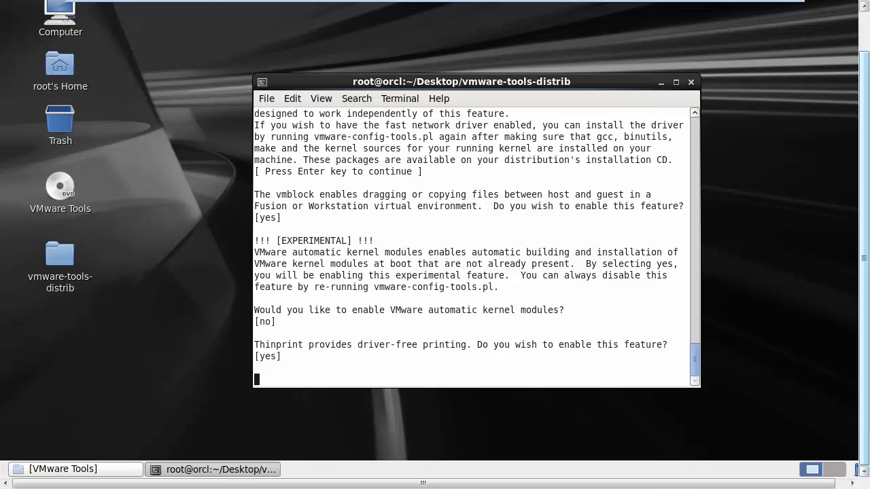
Exit full screen, check the host's CPU and memory usage in Windows Task Manager, and close it
{"action": "mouse_move", "coordinate": [437, 33]}
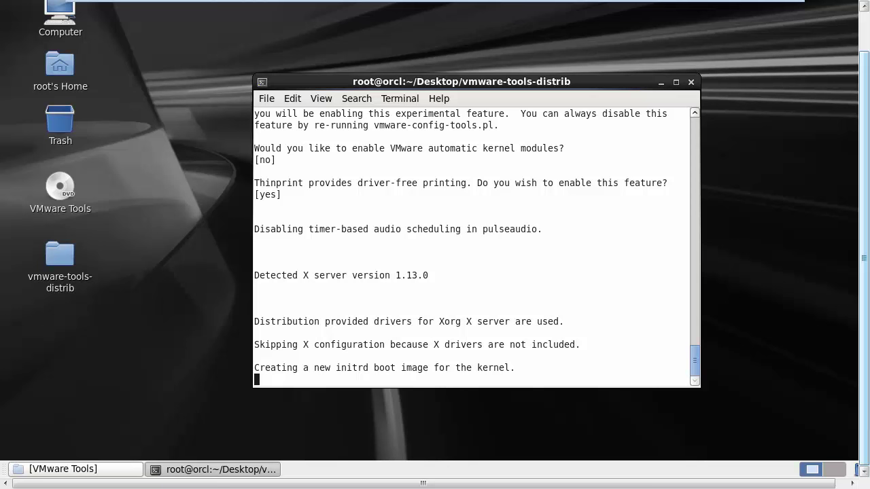
{"action": "mouse_move", "coordinate": [435, 2]}
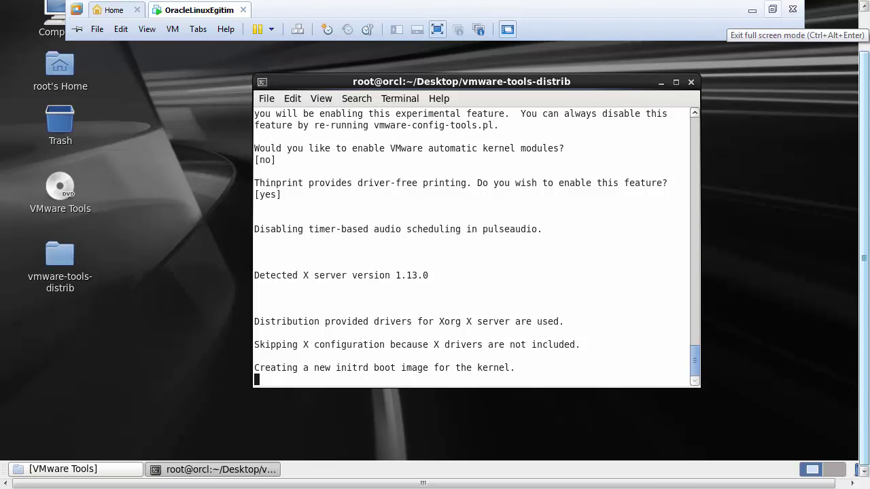
{"action": "left_click", "coordinate": [772, 10]}
{"action": "right_click", "coordinate": [529, 477]}
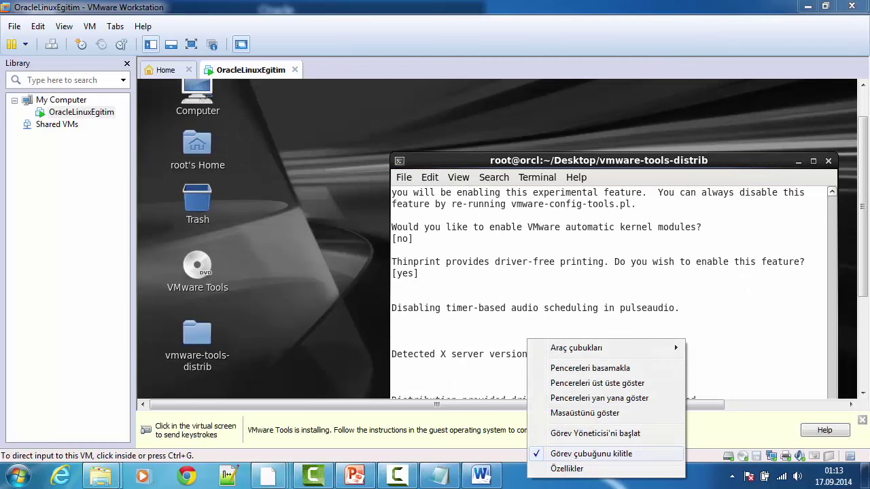
{"action": "left_click", "coordinate": [594, 432]}
{"action": "left_click", "coordinate": [158, 51]}
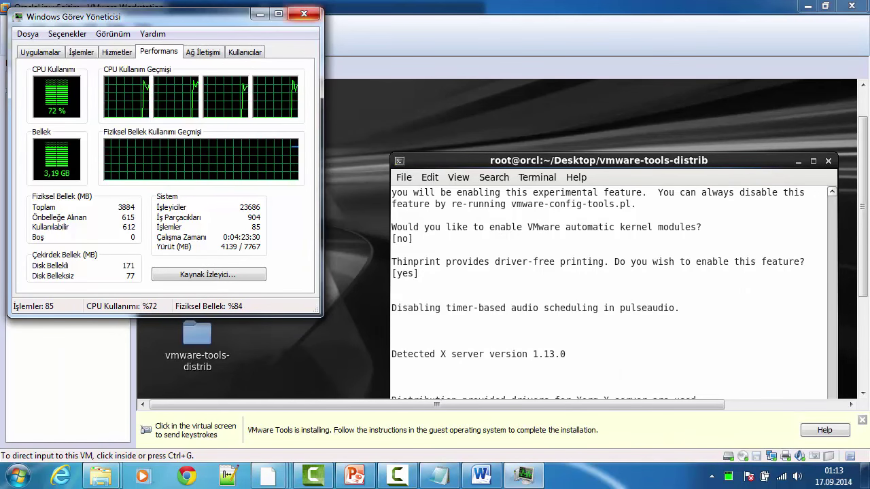
{"action": "left_click", "coordinate": [304, 14]}
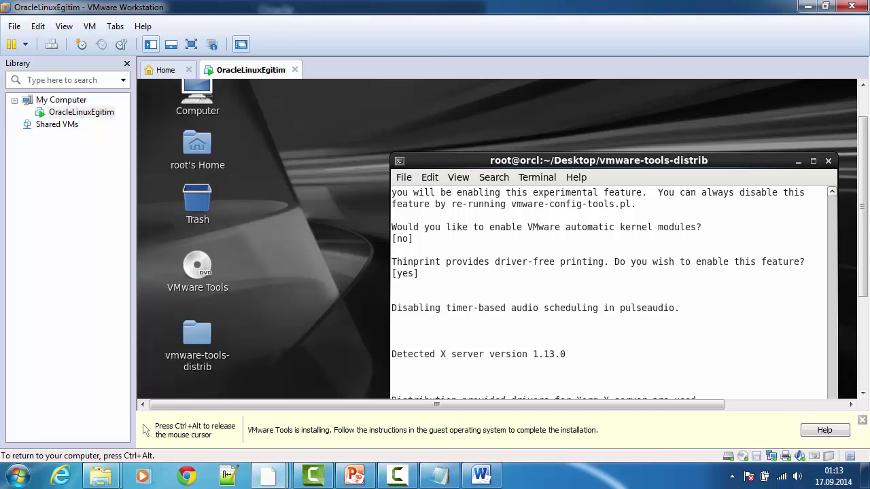
Return the virtual machine to full screen and run /usr/bin/vmware-user in the guest terminal
{"action": "key", "text": "ctrl+alt+Return"}
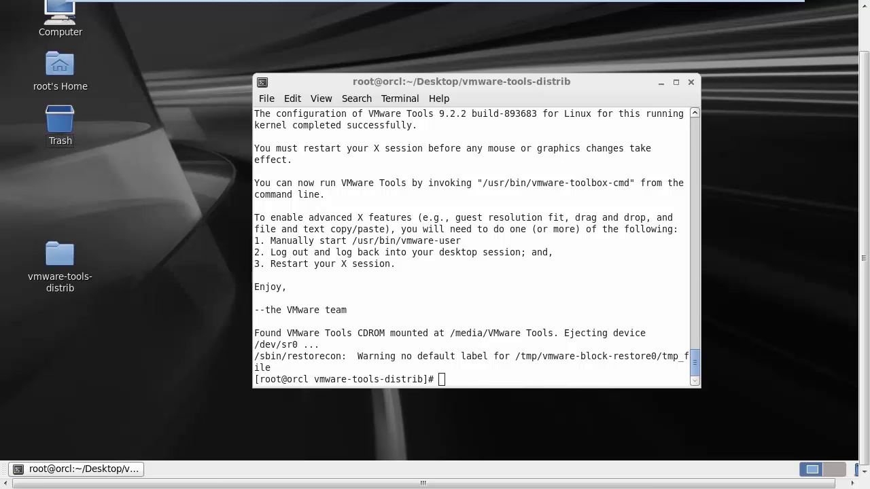
{"action": "left_click_drag", "start_coordinate": [352, 241], "coordinate": [461, 240]}
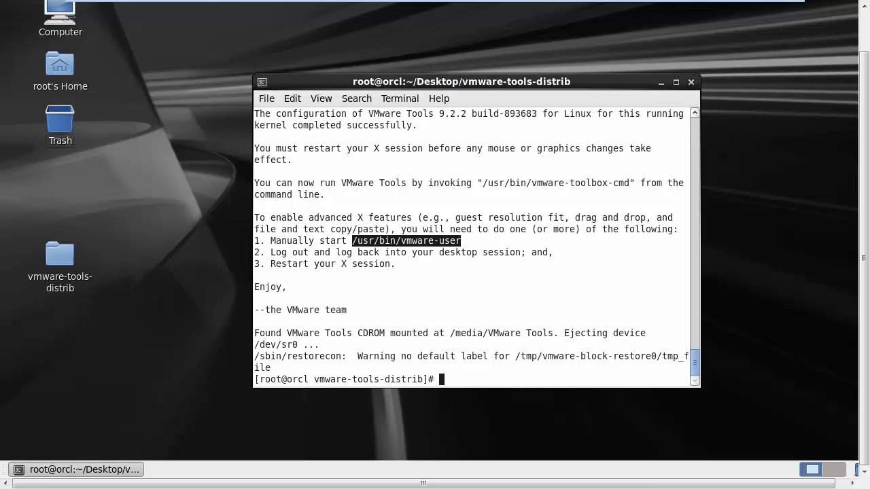
{"action": "type", "text": "/usr/bin/vmware-user"}
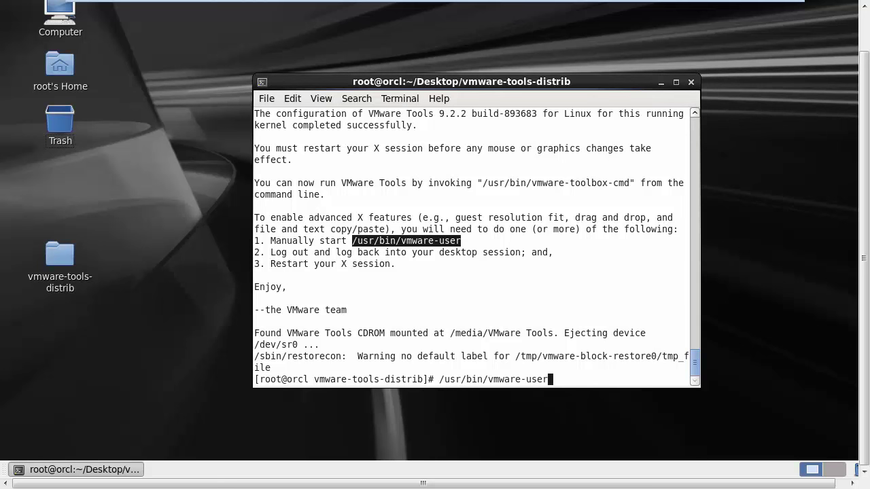
{"action": "key", "text": "Return"}
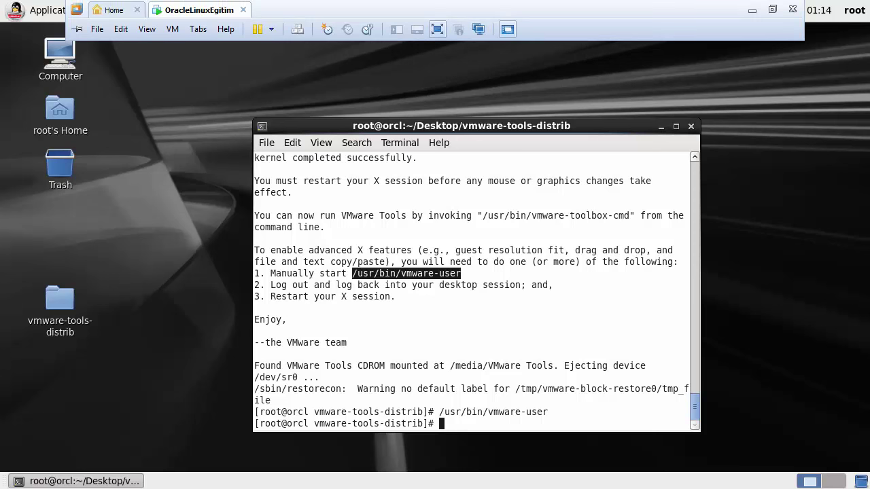
Take the virtual machine out of full screen and maximize the VMware Workstation window
{"action": "key", "text": "ctrl+alt+Return"}
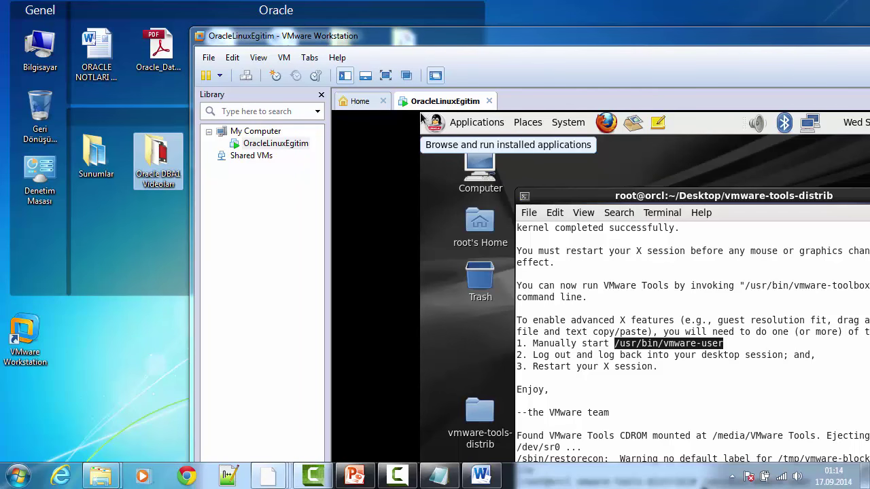
{"action": "key", "text": "super+Up"}
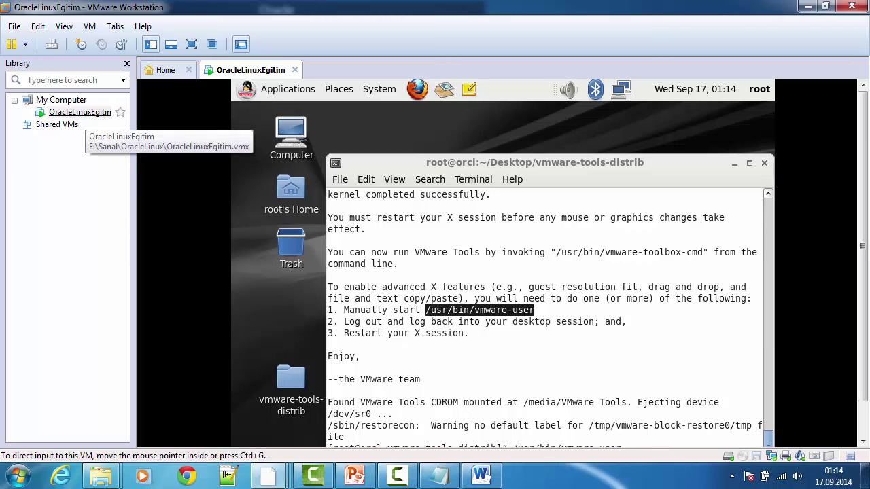
Open the OracleLinuxEgitim virtual machine's settings and start adding a hard disk as a new SCSI virtual disk
{"action": "right_click", "coordinate": [85, 114]}
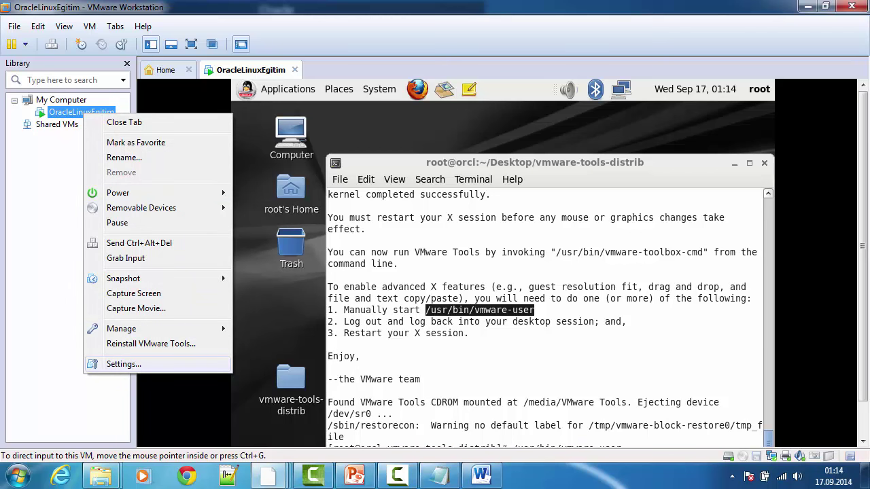
{"action": "left_click", "coordinate": [122, 364]}
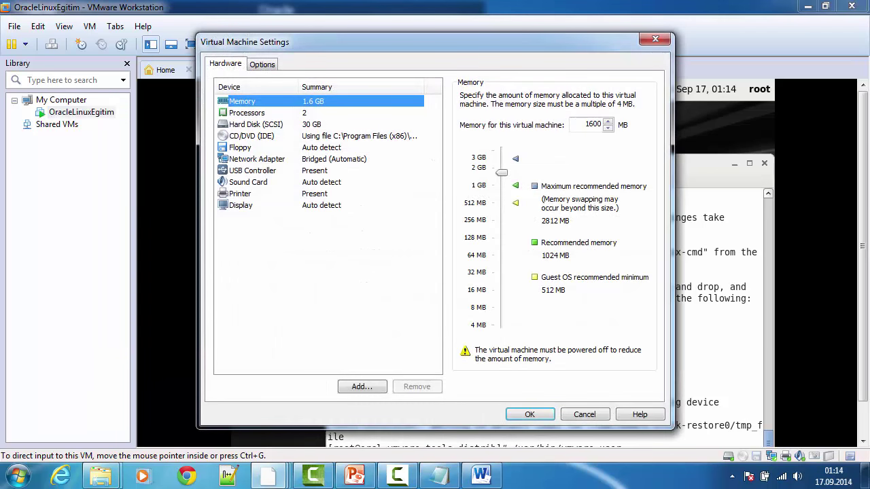
{"action": "left_click", "coordinate": [255, 124]}
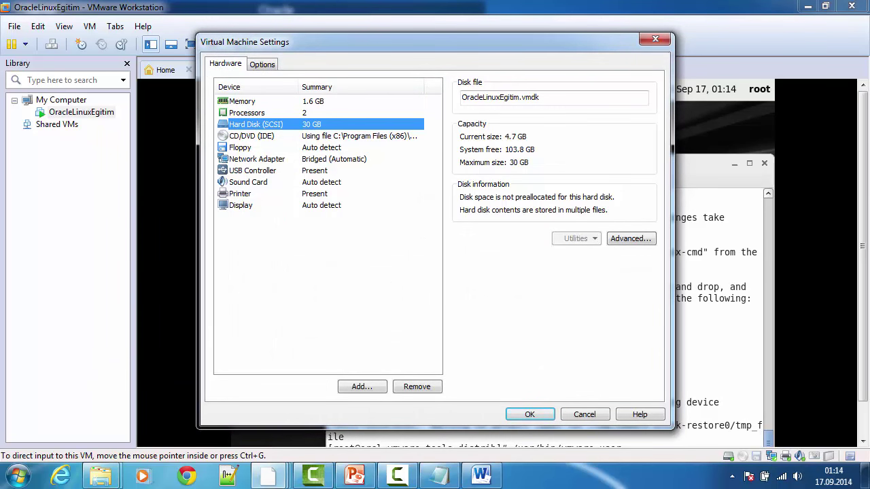
{"action": "left_click", "coordinate": [362, 387]}
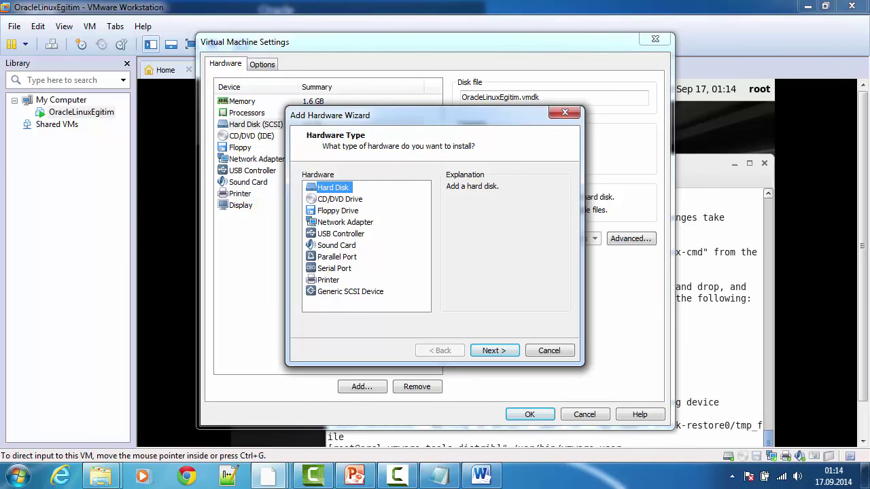
{"action": "key", "text": "Return"}
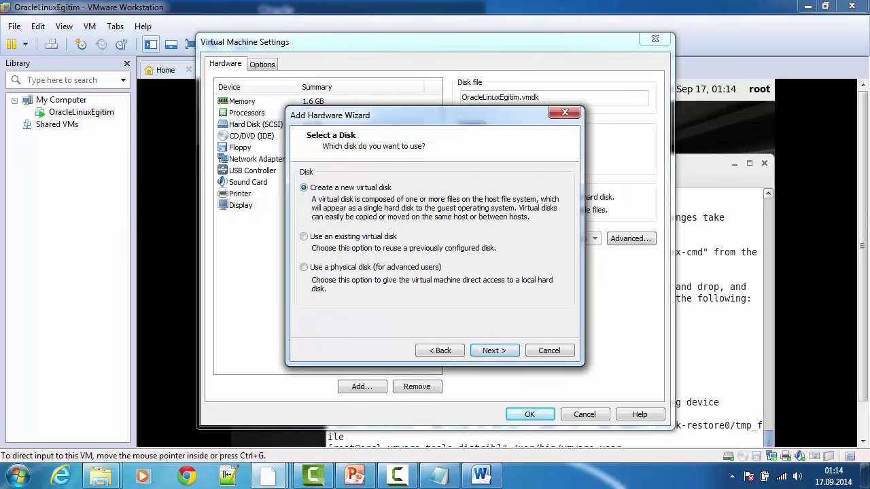
{"action": "key", "text": "Return"}
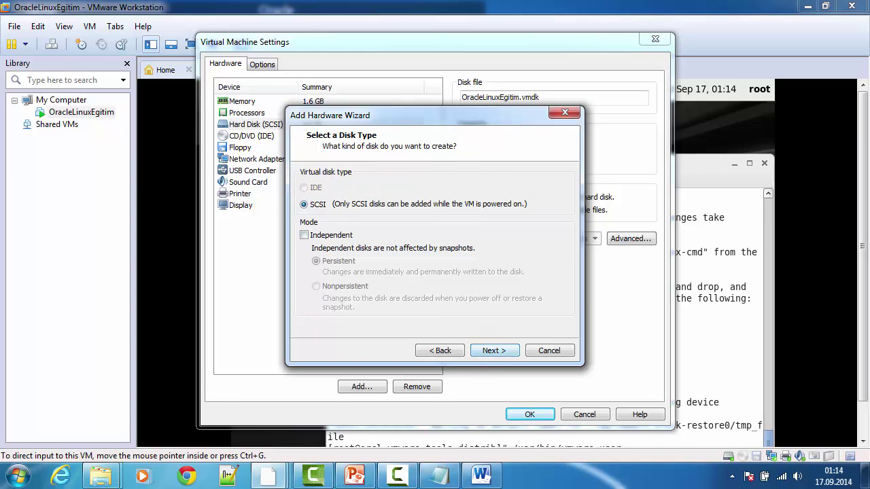
{"action": "key", "text": "Return"}
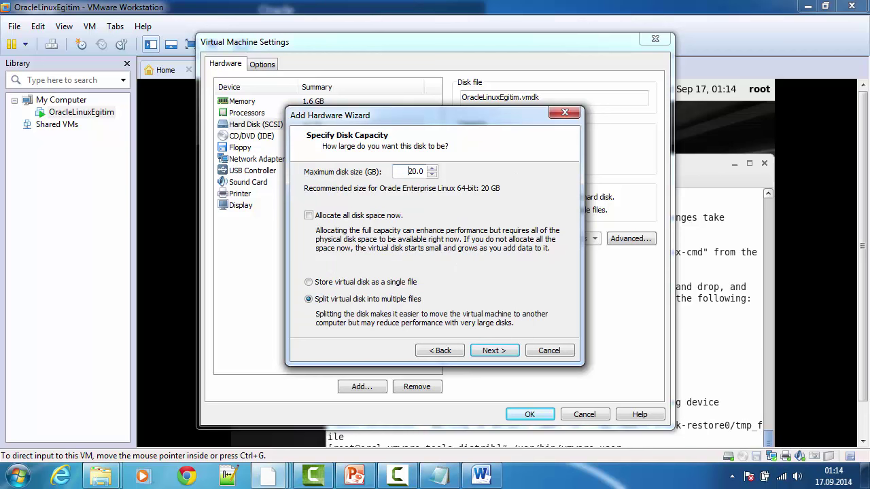
Set the new disk's maximum size to 30 GB with all space allocated now, split into multiple files
{"action": "left_click", "coordinate": [409, 171]}
{"action": "type", "text": "3"}
{"action": "left_click", "coordinate": [308, 214]}
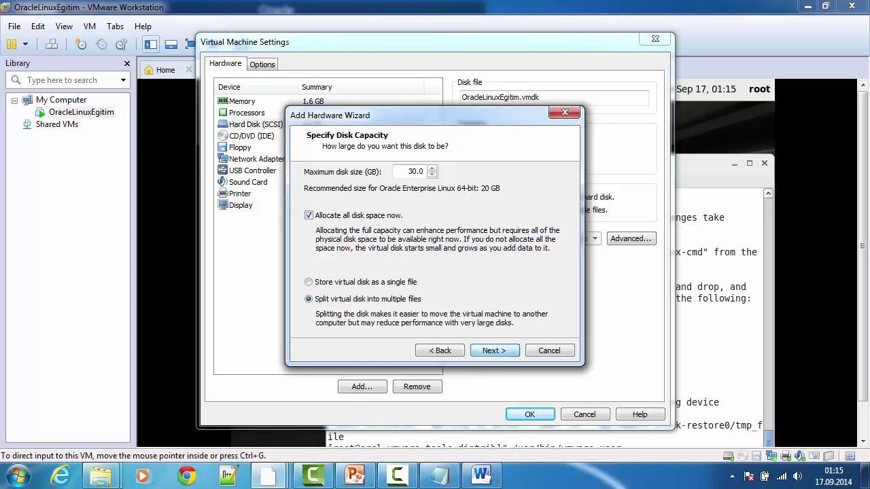
{"action": "key", "text": "Return"}
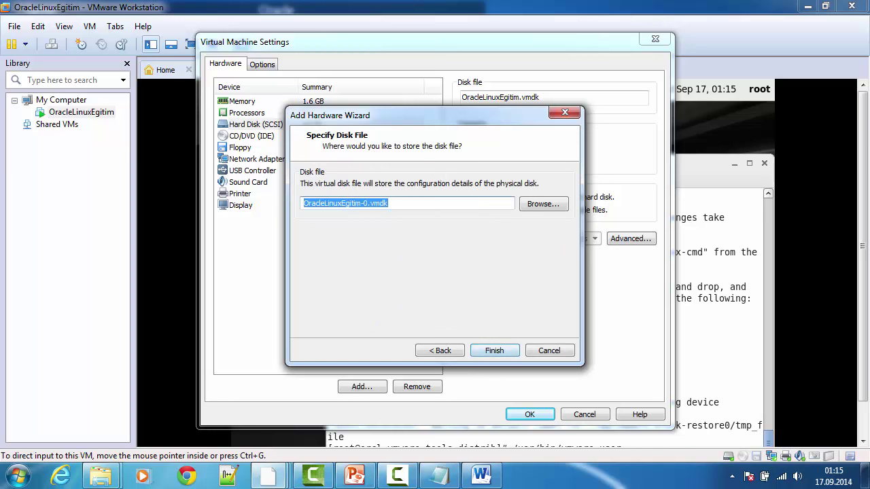
Name the disk file OracleLinuxEgitim-sadeceoracle.vmdk and create the disk
{"action": "left_click", "coordinate": [391, 203]}
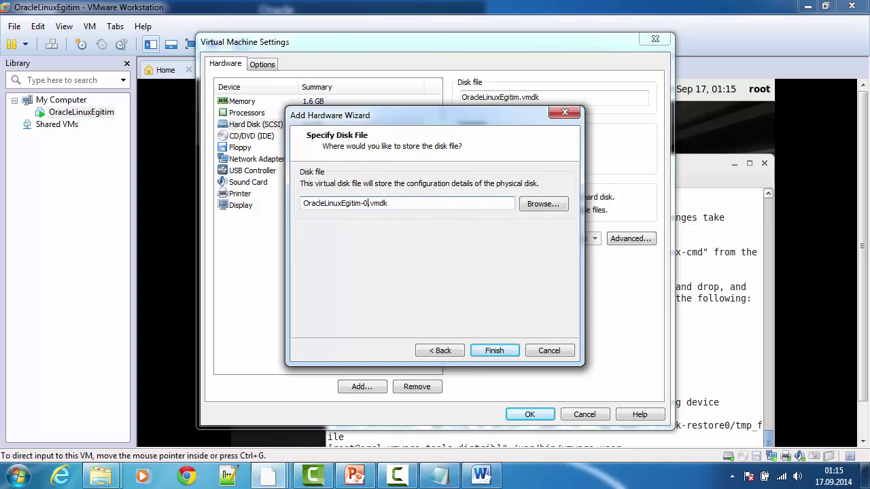
{"action": "key", "text": "BackSpace"}
{"action": "type", "text": "o"}
{"action": "key", "text": "BackSpace"}
{"action": "type", "text": "sadeceoracle"}
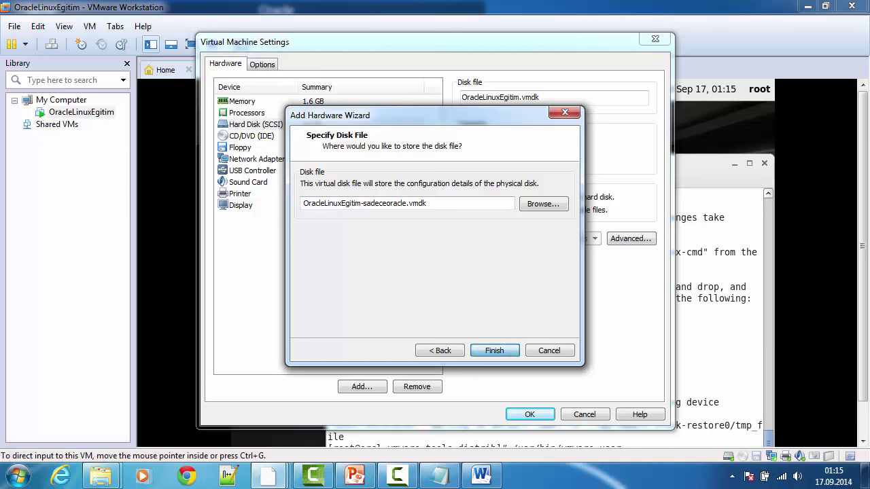
{"action": "key", "text": "Return"}
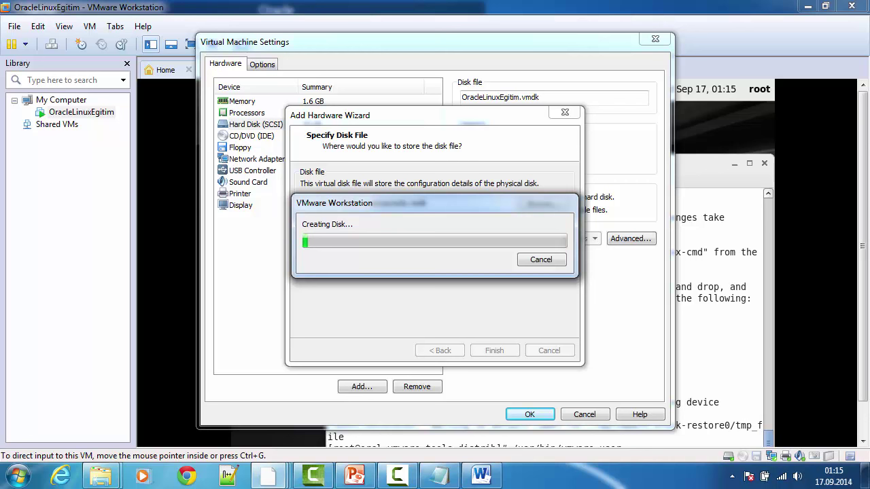
Check the virtual machine's files in E:\Sanal\OracleLinux and the host drives' free space in Windows Explorer, and close it
{"action": "mouse_move", "coordinate": [101, 475]}
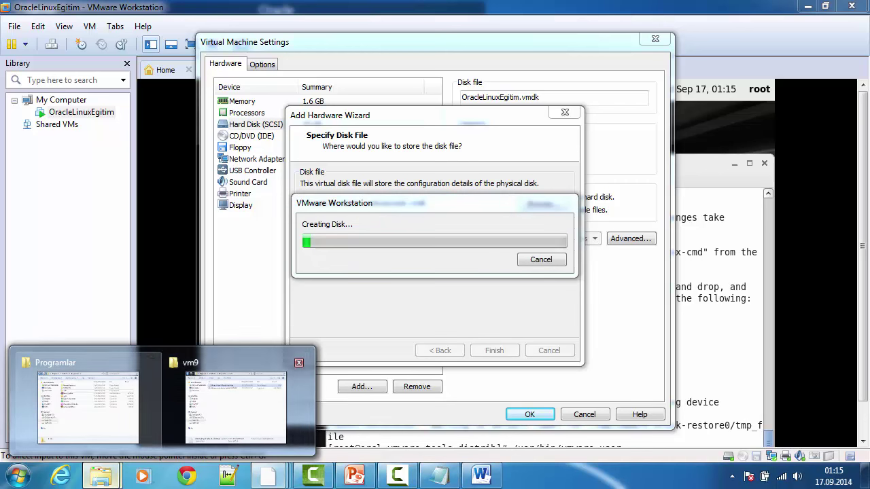
{"action": "left_click", "coordinate": [243, 418]}
{"action": "left_click", "coordinate": [359, 82]}
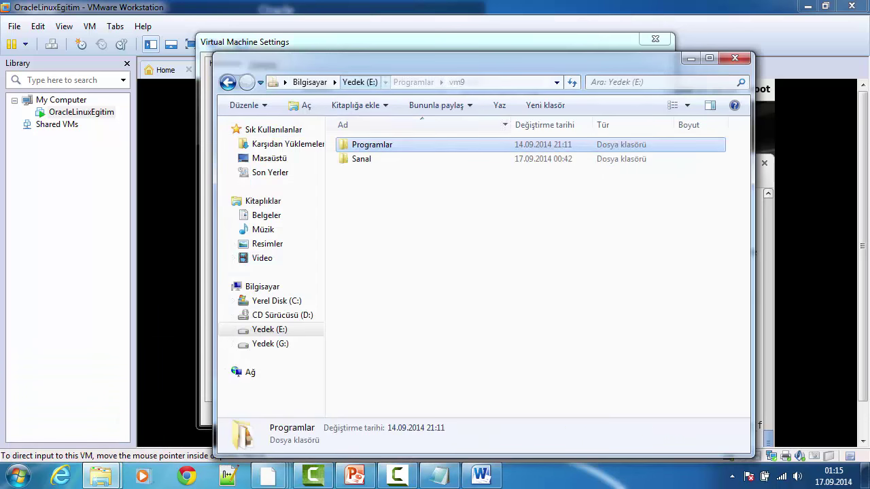
{"action": "double_click", "coordinate": [361, 158]}
{"action": "double_click", "coordinate": [370, 144]}
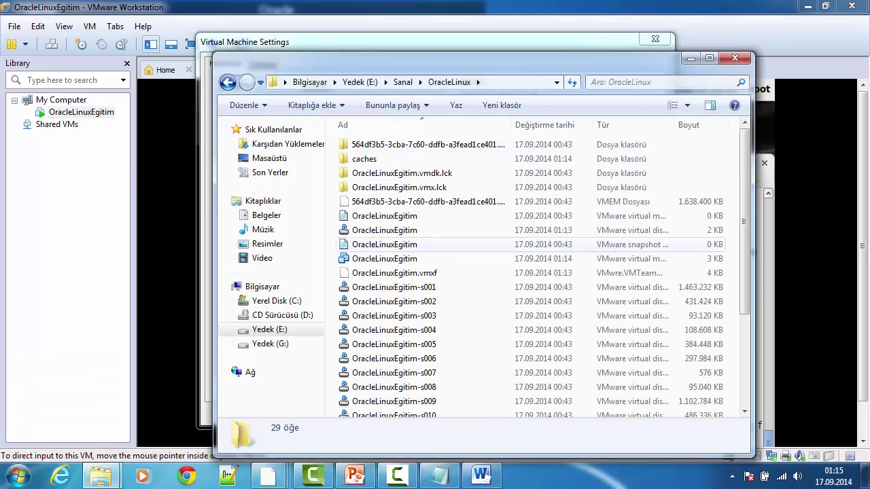
{"action": "scroll", "coordinate": [407, 238], "scroll_direction": "down", "scroll_amount": 3}
{"action": "scroll", "coordinate": [394, 238], "scroll_direction": "up", "scroll_amount": 3}
{"action": "left_click", "coordinate": [403, 82]}
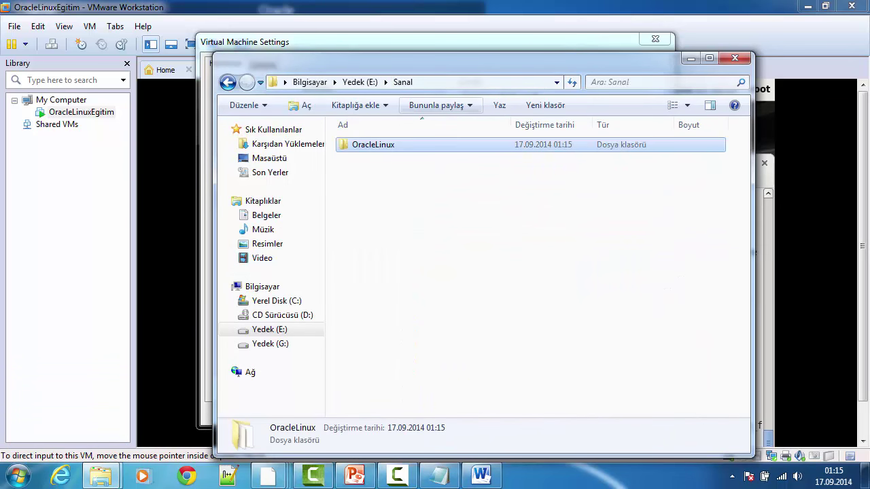
{"action": "left_click", "coordinate": [359, 81]}
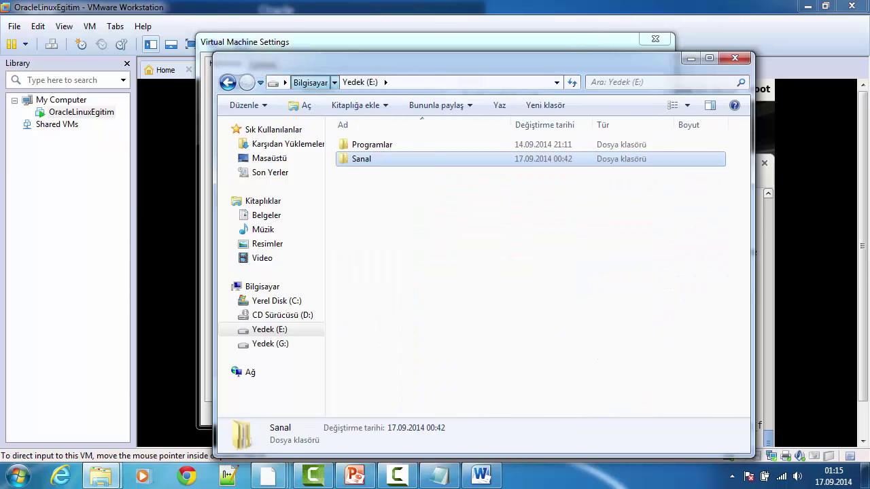
{"action": "left_click", "coordinate": [310, 82]}
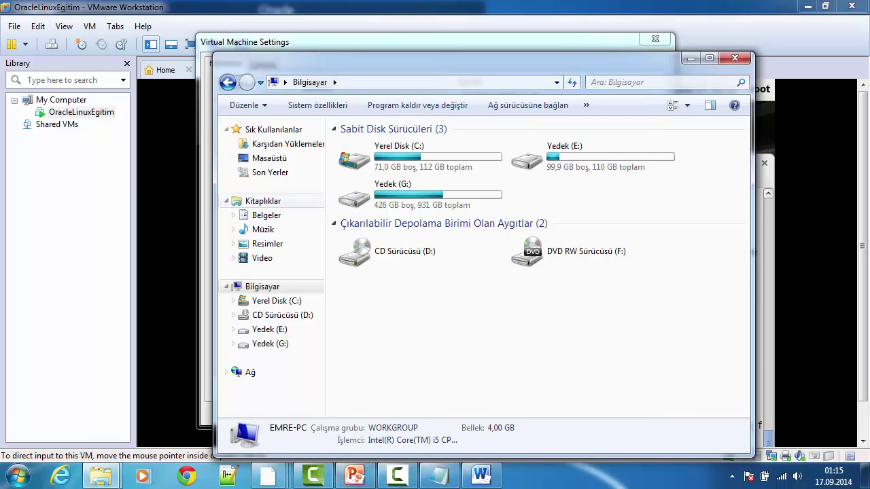
{"action": "key", "text": "alt+F4"}
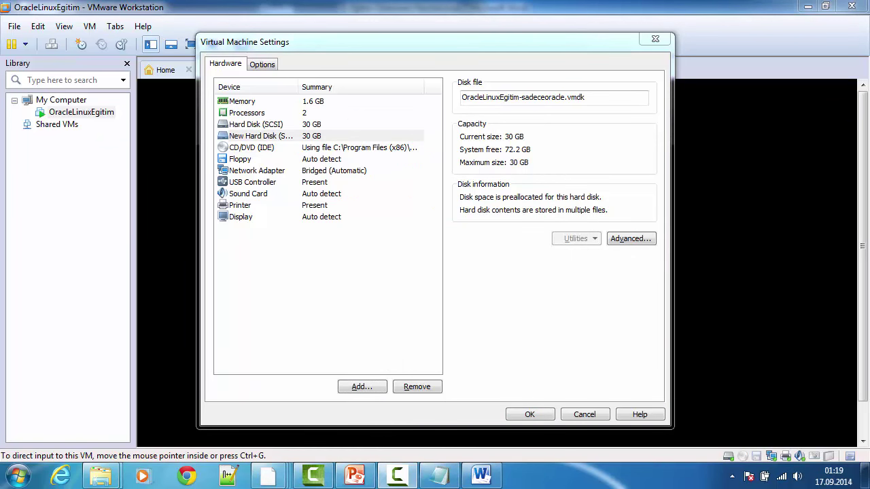
Compare the details of the original and new hard disks and accept the virtual machine settings
{"action": "left_click", "coordinate": [255, 124]}
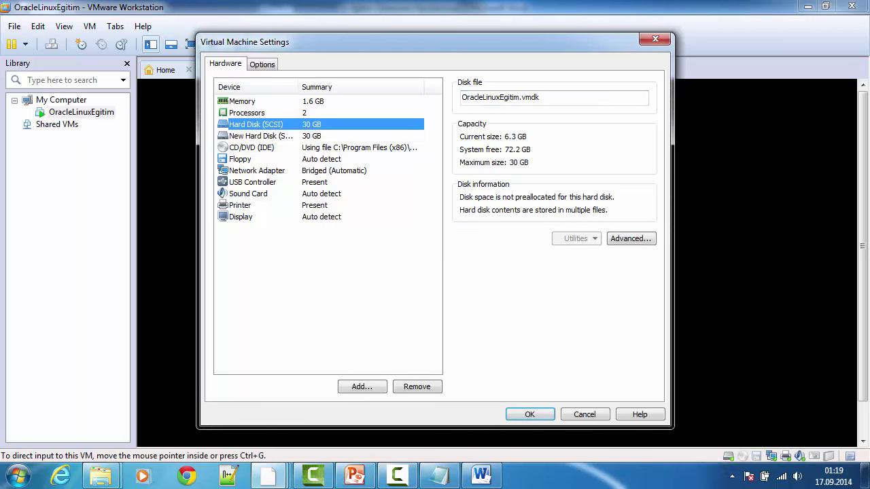
{"action": "left_click", "coordinate": [260, 136]}
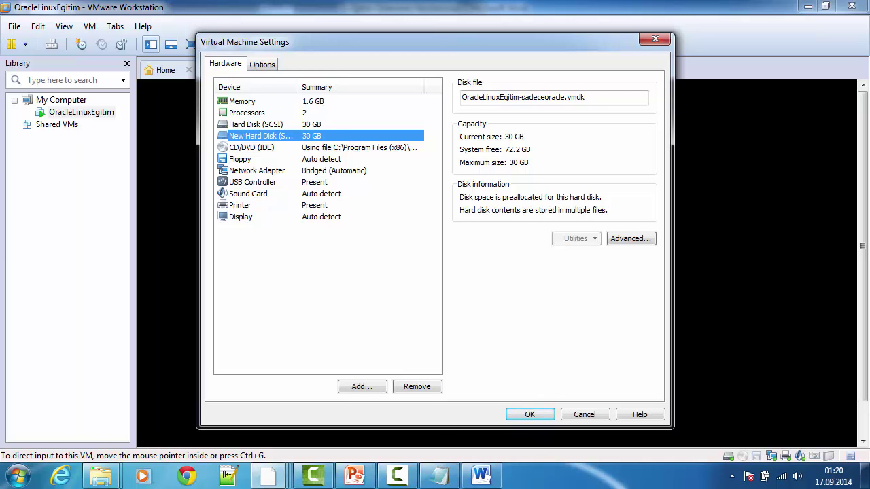
{"action": "left_click", "coordinate": [529, 414]}
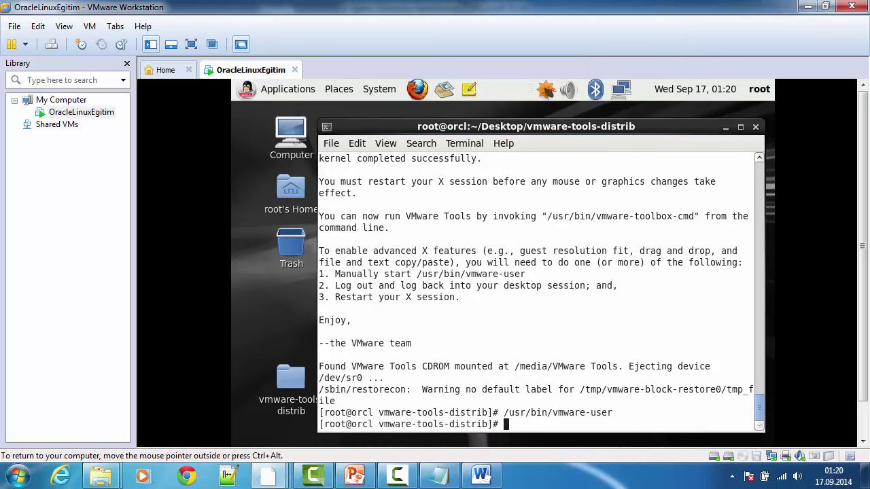
In the guest terminal, print the working directory, change to the root directory / and create the directory /u01
{"action": "key", "text": "Return"}
{"action": "type", "text": "pwd"}
{"action": "key", "text": "Return"}
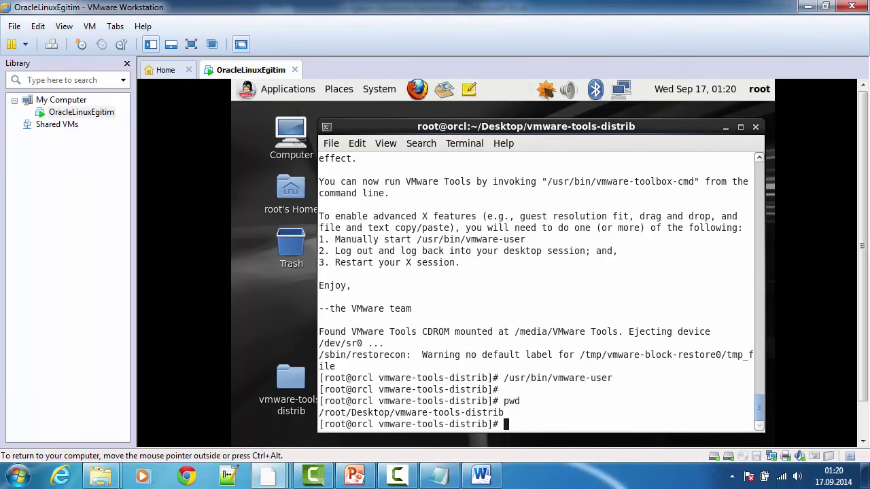
{"action": "type", "text": "cd /"}
{"action": "key", "text": "Return"}
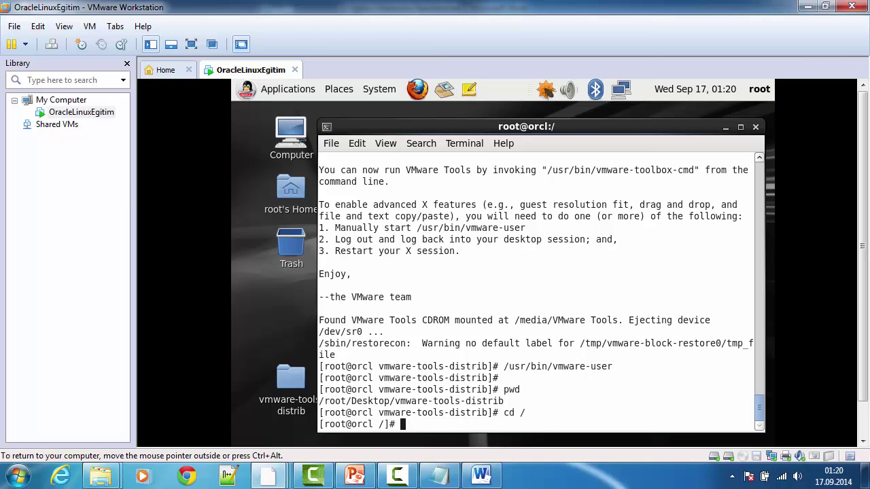
{"action": "type", "text": "mkdir"}
{"action": "type", "text": "/u01"}
{"action": "key", "text": "Return"}
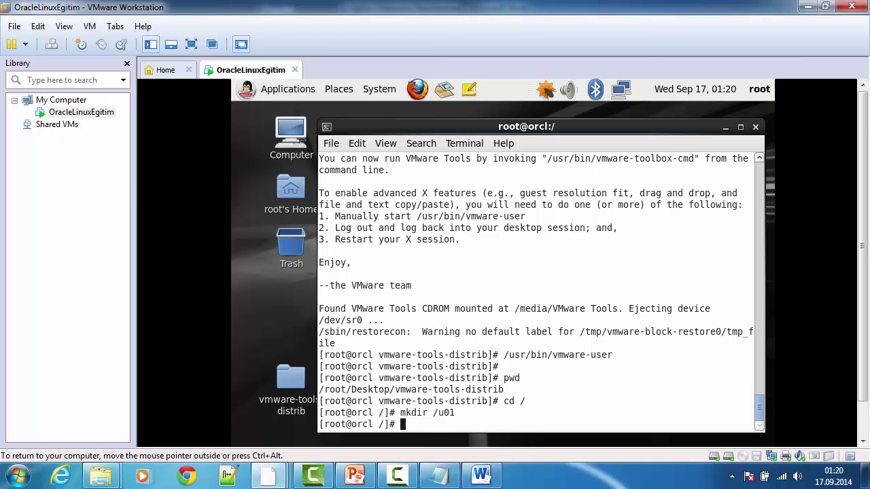
Check the u01 folder in the guest's file system, close the file browser windows and minimize the terminal
{"action": "double_click", "coordinate": [291, 136]}
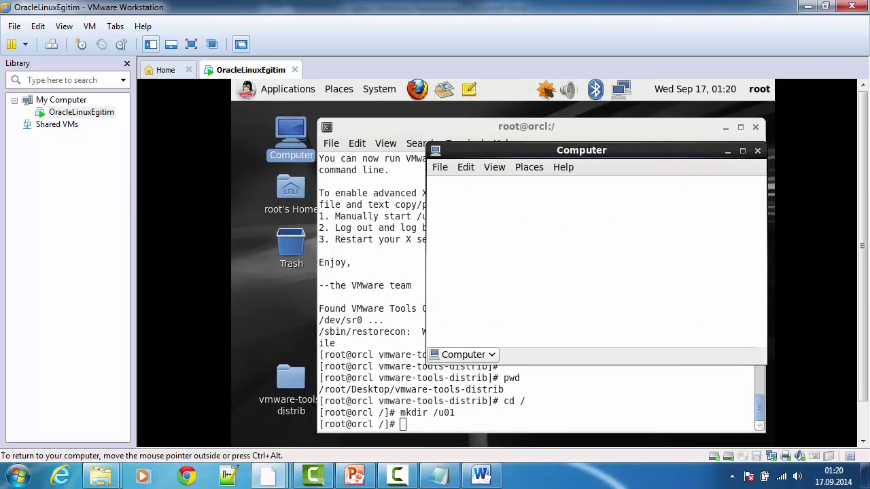
{"action": "double_click", "coordinate": [693, 204]}
{"action": "scroll", "coordinate": [597, 272], "scroll_direction": "down", "scroll_amount": 2}
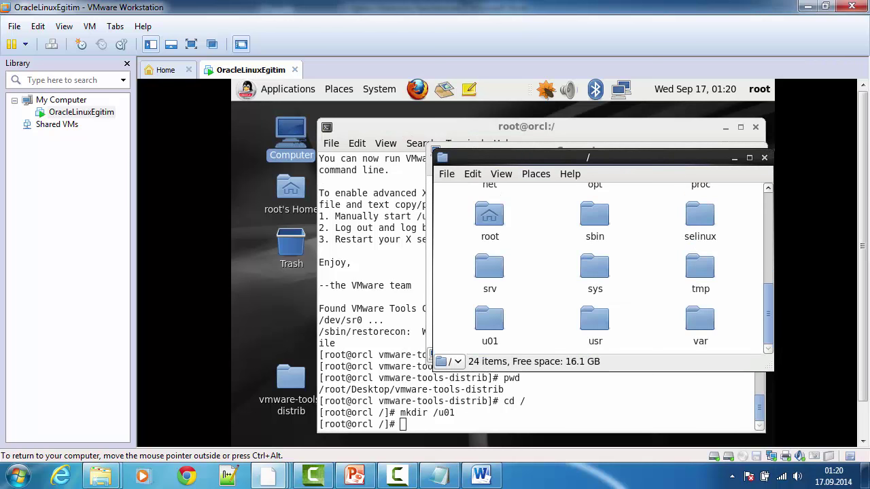
{"action": "left_click", "coordinate": [489, 322]}
{"action": "key", "text": "Return"}
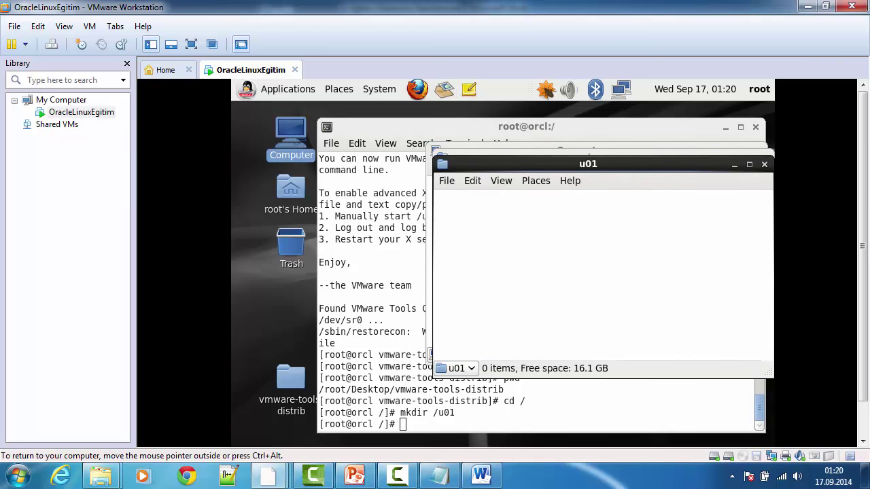
{"action": "left_click", "coordinate": [763, 164]}
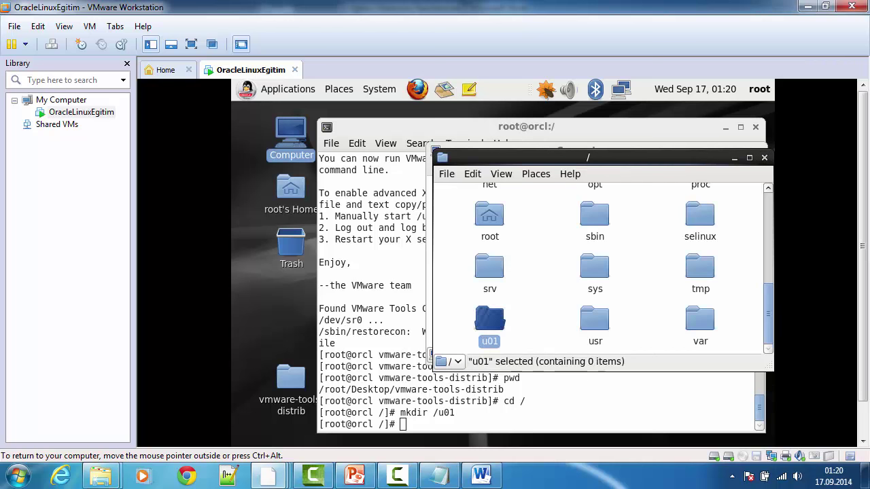
{"action": "left_click", "coordinate": [764, 157]}
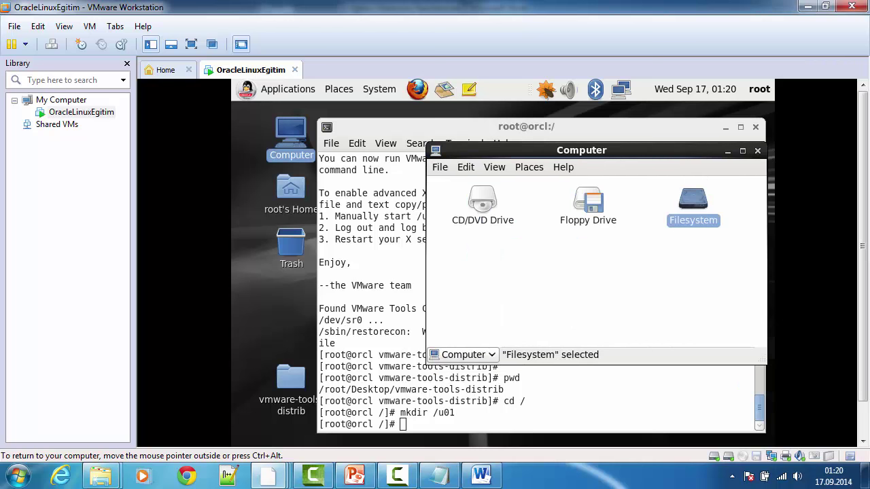
{"action": "left_click", "coordinate": [756, 150]}
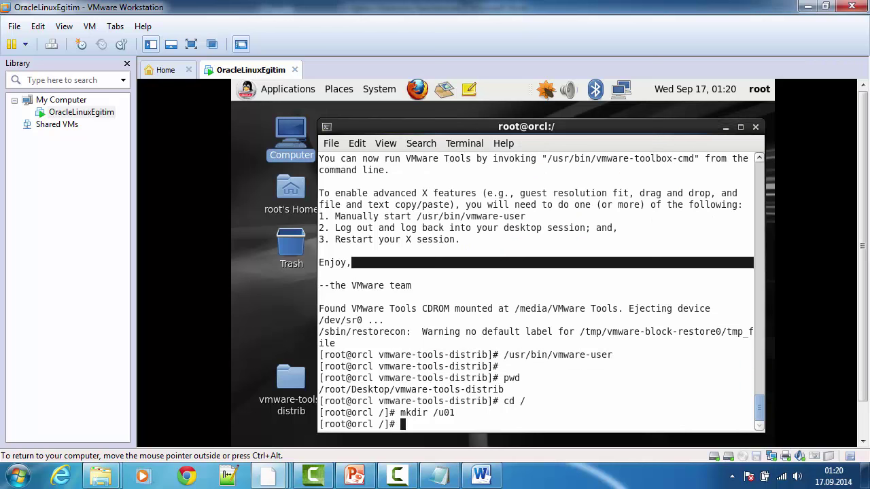
{"action": "left_click", "coordinate": [724, 128]}
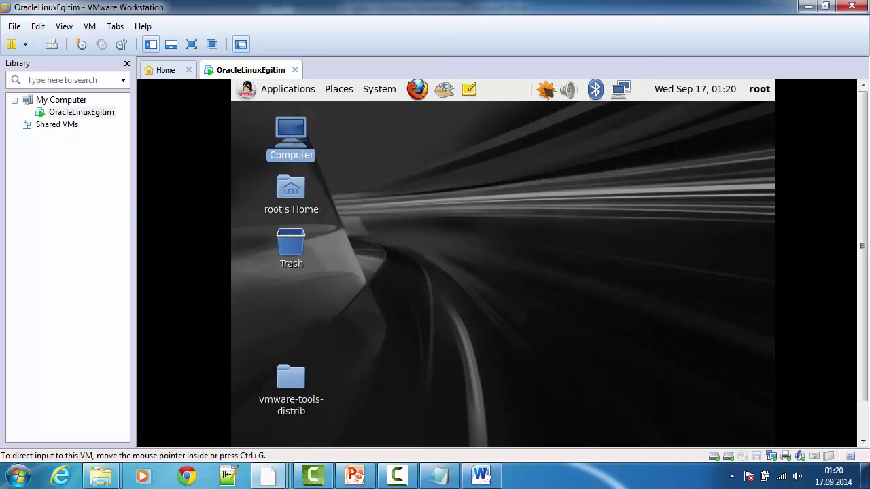
Start a new snapshot of the OracleLinuxEgitim virtual machine and name it "Sadece OS"
{"action": "left_click", "coordinate": [91, 26]}
{"action": "left_click", "coordinate": [64, 112]}
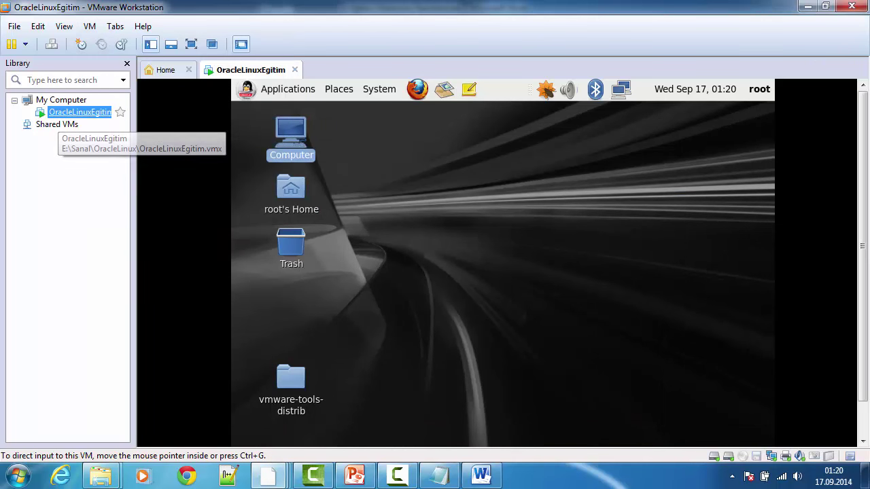
{"action": "right_click", "coordinate": [64, 112]}
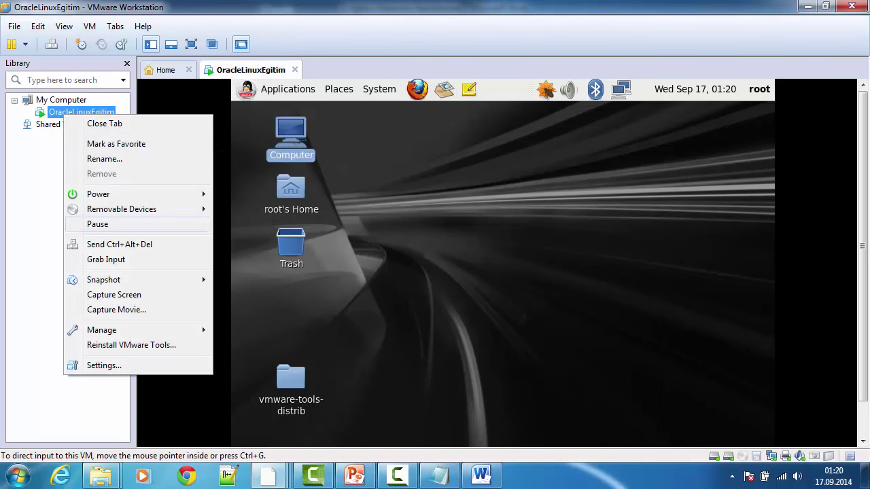
{"action": "mouse_move", "coordinate": [103, 279]}
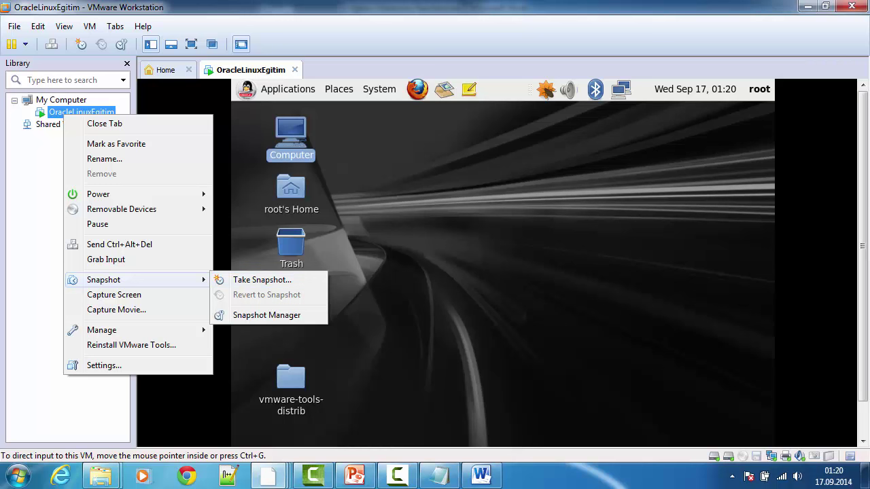
{"action": "left_click", "coordinate": [262, 279]}
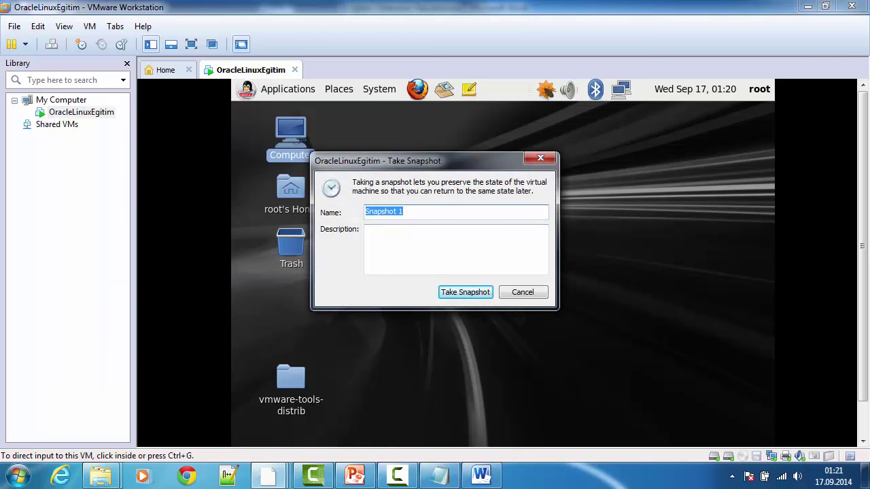
{"action": "type", "text": "Sadece OS"}
Describe the snapshot as "İşletim sistemi kuruldu 0.13ipsi sabitlendi, vmware tool kuruldu, u01 olusuturlup diski yaratıldı" and take it
{"action": "left_click", "coordinate": [367, 230]}
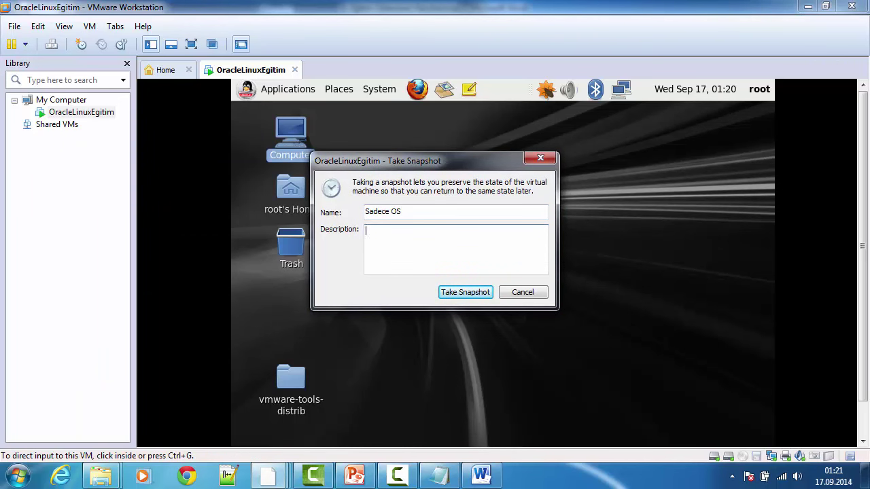
{"action": "type", "text": "İşletim sistemi kuruldu 0.13ipsi sabit"}
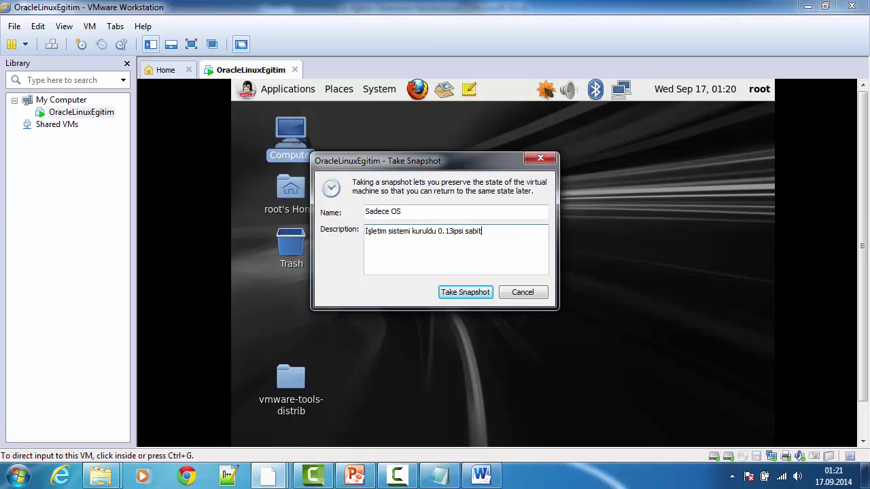
{"action": "type", "text": "lendi, vmware tool"}
{"action": "type", "text": "kuruldu, u01 olu"}
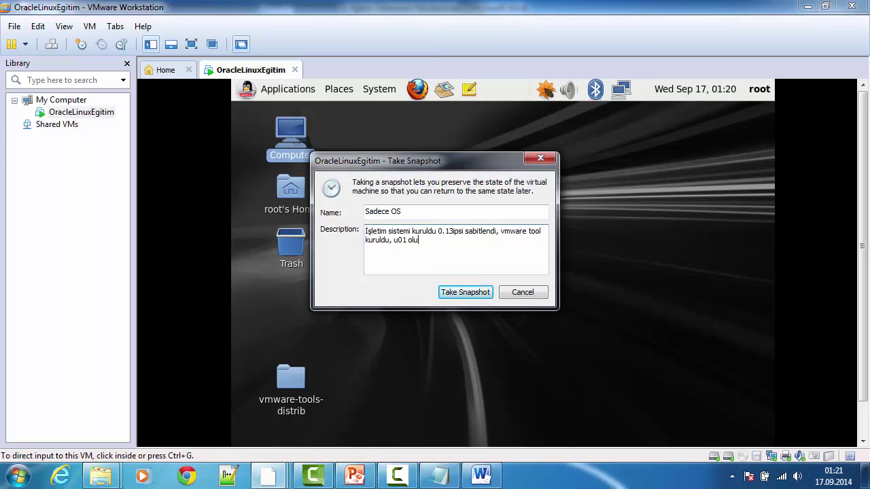
{"action": "type", "text": "sutur"}
{"action": "type", "text": "lup "}
{"action": "type", "text": "diski yarati"}
{"action": "type", "text": "ldi"}
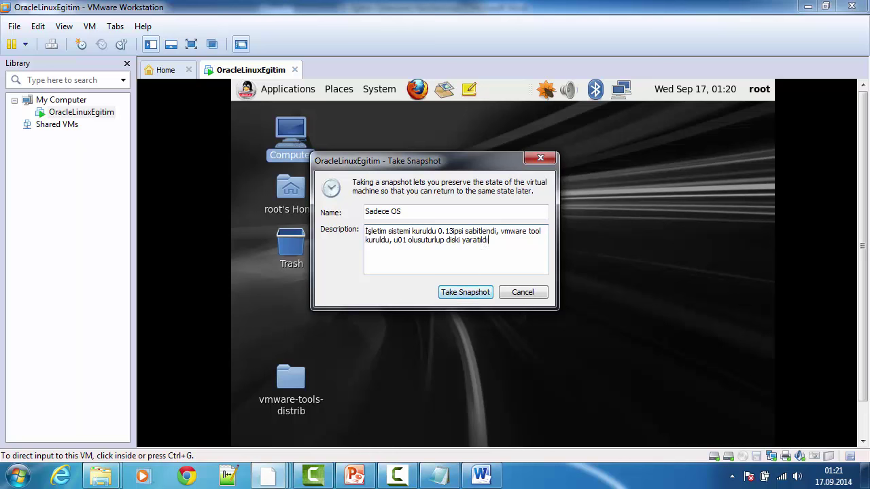
{"action": "key", "text": "Return"}
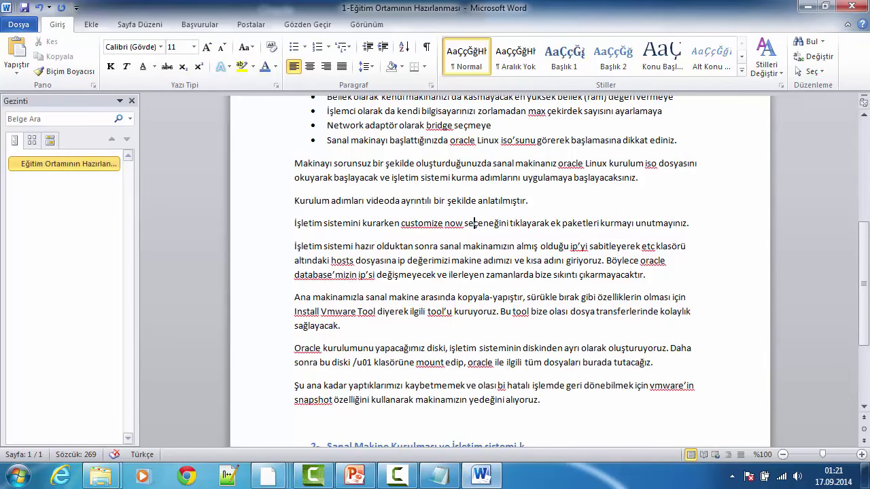
Review the virtual machine setup notes in the Word document 1-Eğitim Ortamının Hazırlanması and minimize it
{"action": "scroll", "coordinate": [500, 272], "scroll_direction": "up", "scroll_amount": 4}
{"action": "scroll", "coordinate": [500, 272], "scroll_direction": "up", "scroll_amount": 3}
{"action": "scroll", "coordinate": [474, 400], "scroll_direction": "down", "scroll_amount": 3}
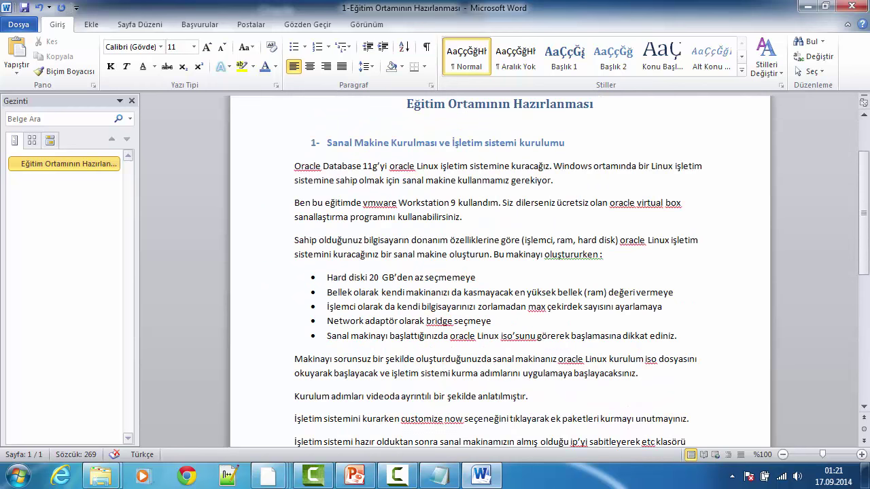
{"action": "scroll", "coordinate": [473, 401], "scroll_direction": "down", "scroll_amount": 1}
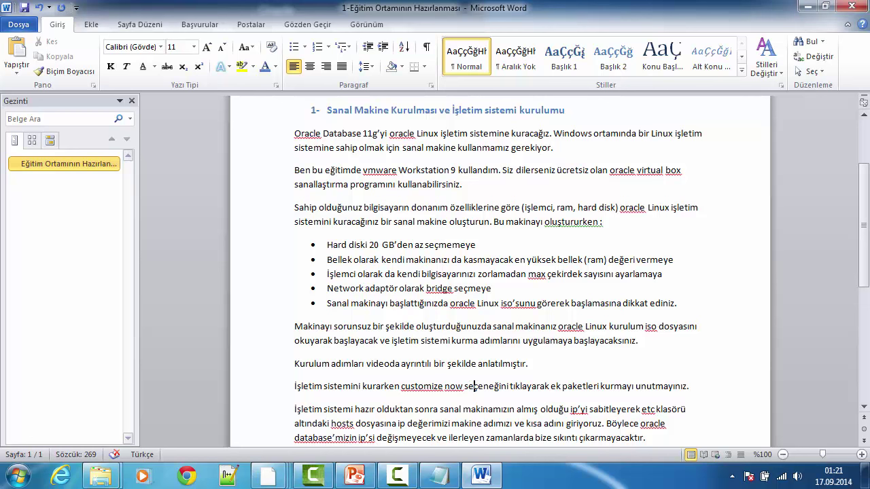
{"action": "left_click", "coordinate": [805, 6]}
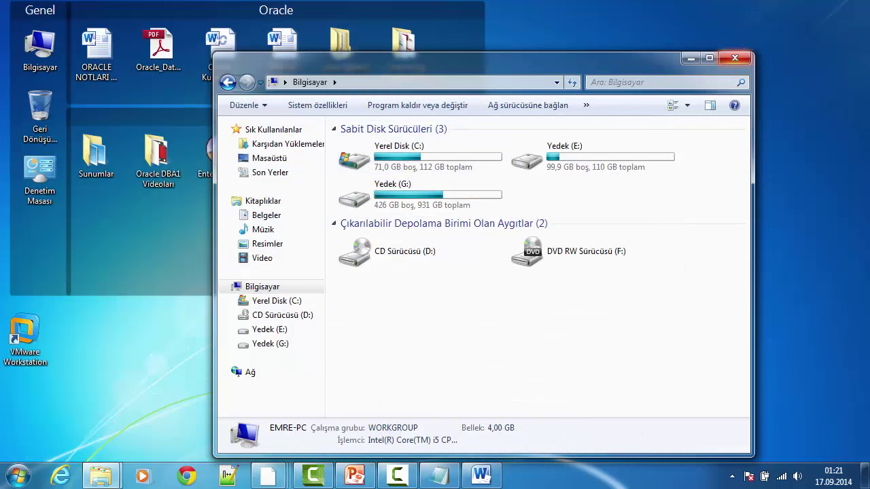
Close the Bilgisayar window, identify the Enterprise-R6-U5-x86_64-dvd image on the desktop and switch back to VMware Workstation
{"action": "left_click", "coordinate": [734, 58]}
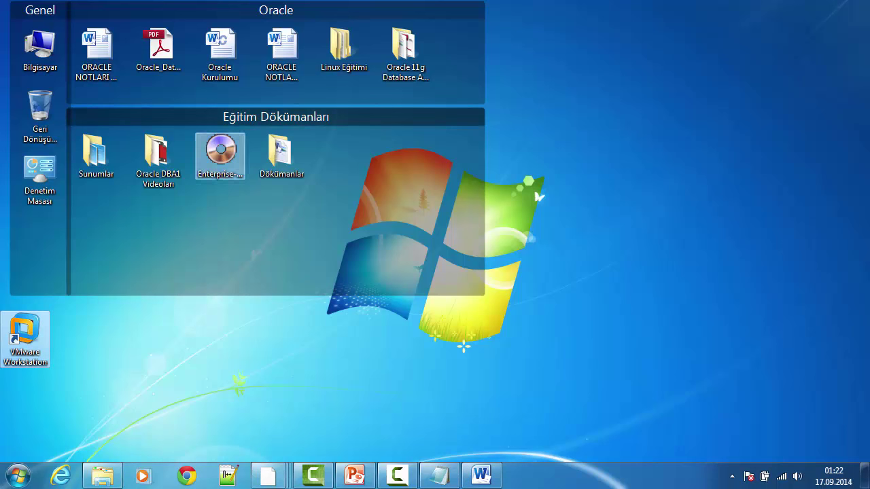
{"action": "left_click", "coordinate": [220, 153]}
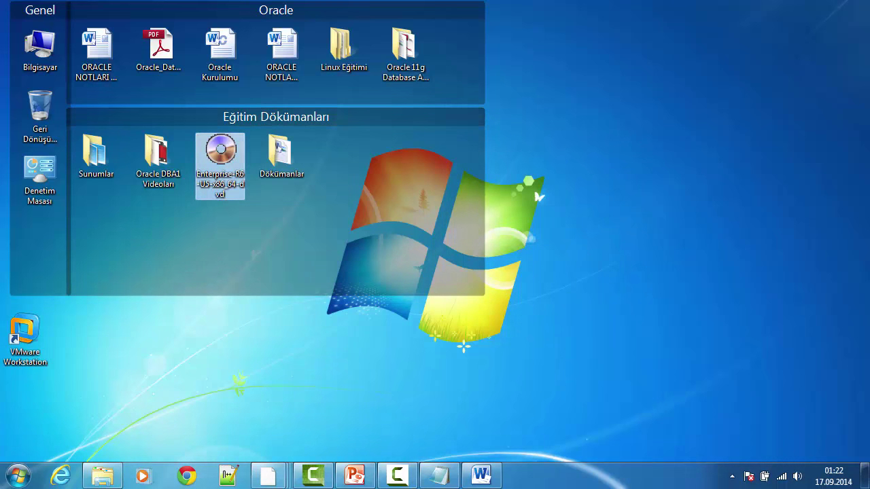
{"action": "left_click", "coordinate": [312, 476]}
{"action": "left_click", "coordinate": [415, 399]}
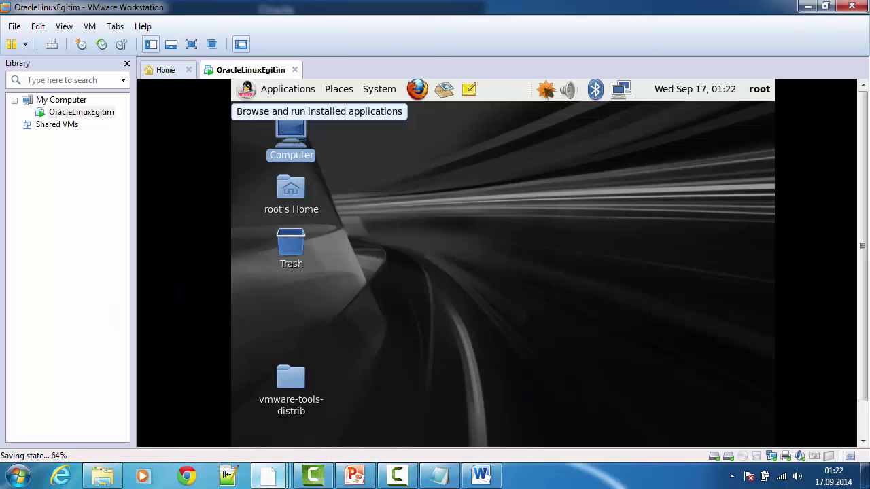
Check the IPv4 settings of the guest's System eth0 wired connection in the network connection editor
{"action": "right_click", "coordinate": [499, 210]}
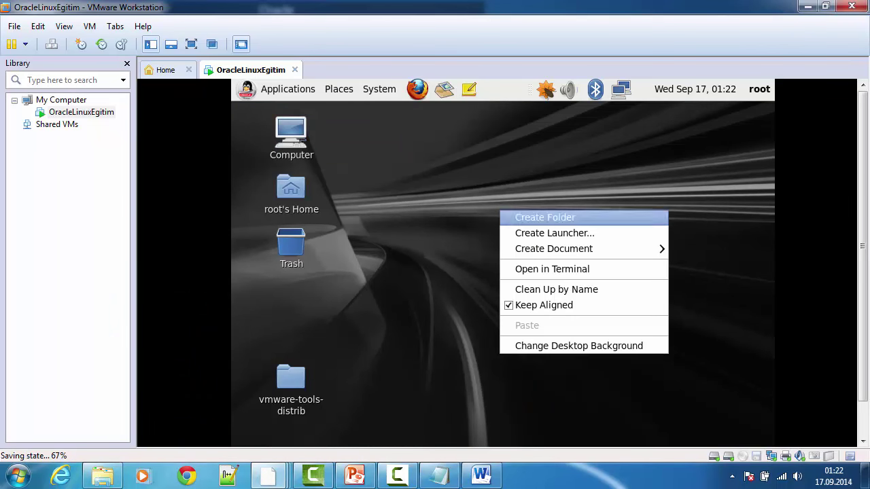
{"action": "key", "text": "Escape"}
{"action": "left_click", "coordinate": [620, 89]}
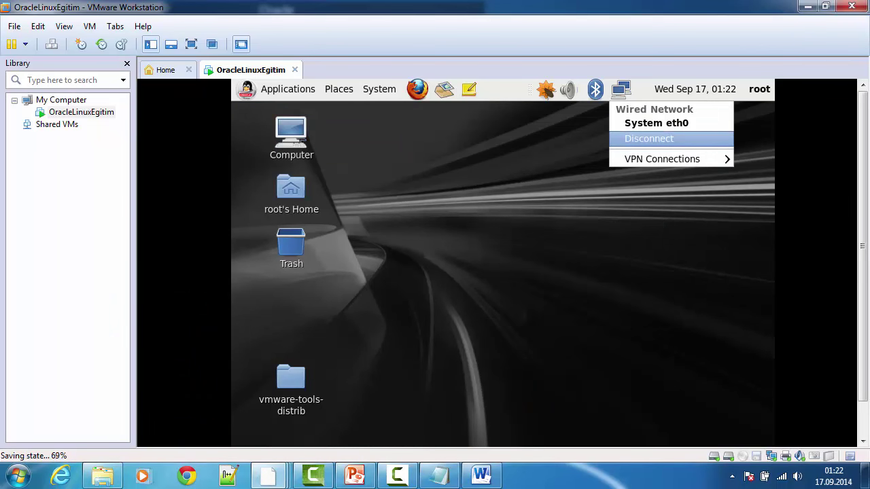
{"action": "left_click", "coordinate": [621, 89]}
{"action": "right_click", "coordinate": [620, 89]}
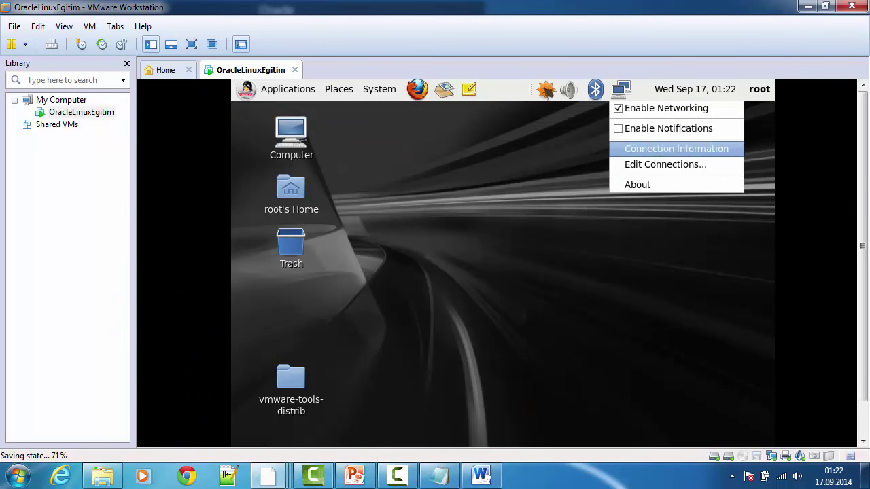
{"action": "left_click", "coordinate": [652, 163]}
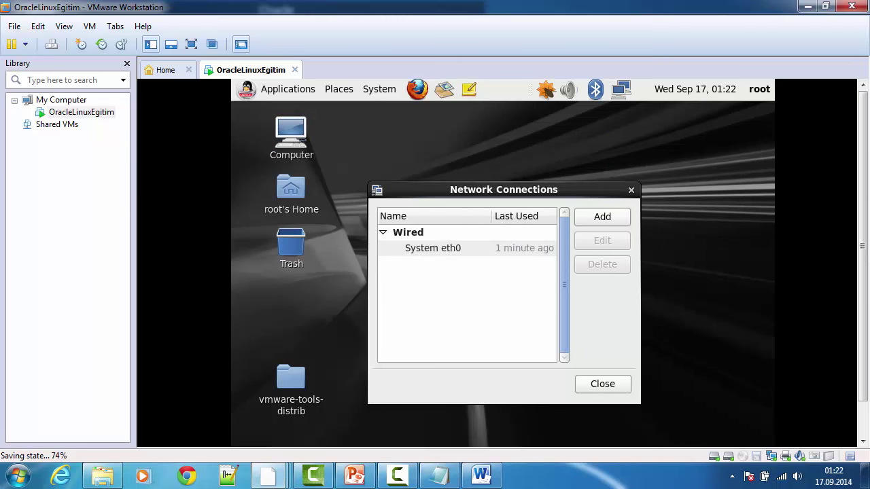
{"action": "left_click", "coordinate": [432, 248]}
{"action": "left_click", "coordinate": [602, 240]}
{"action": "left_click", "coordinate": [533, 262]}
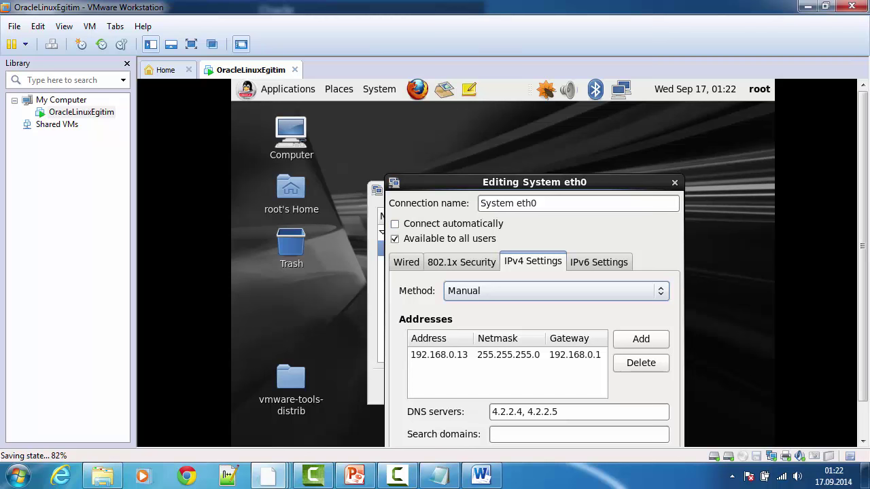
Inspect the u01 folder in the guest's root file system, close it and look up the virtual machine's VMware Tools reinstall option
{"action": "double_click", "coordinate": [291, 136]}
{"action": "double_click", "coordinate": [693, 199]}
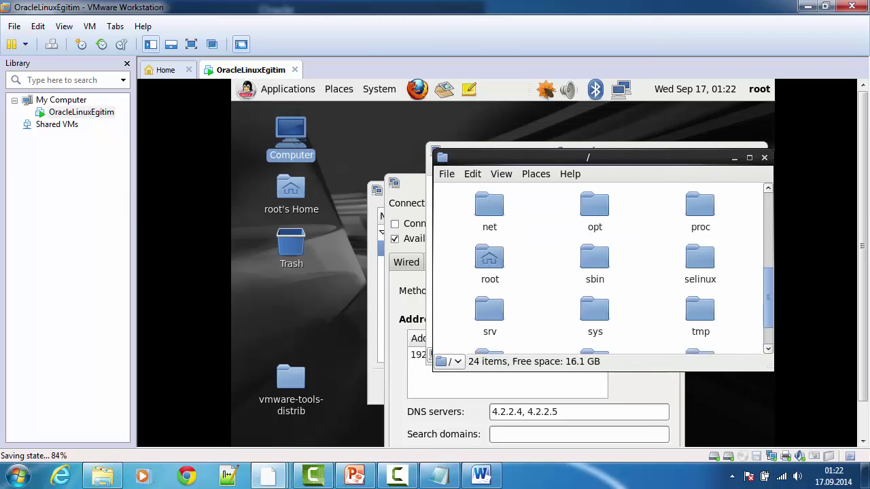
{"action": "scroll", "coordinate": [598, 271], "scroll_direction": "down", "scroll_amount": 1}
{"action": "left_click", "coordinate": [489, 319]}
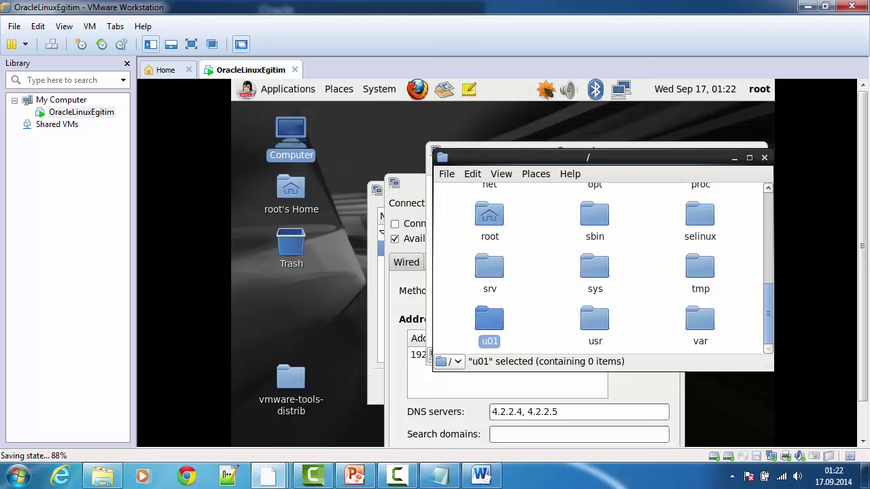
{"action": "double_click", "coordinate": [489, 320]}
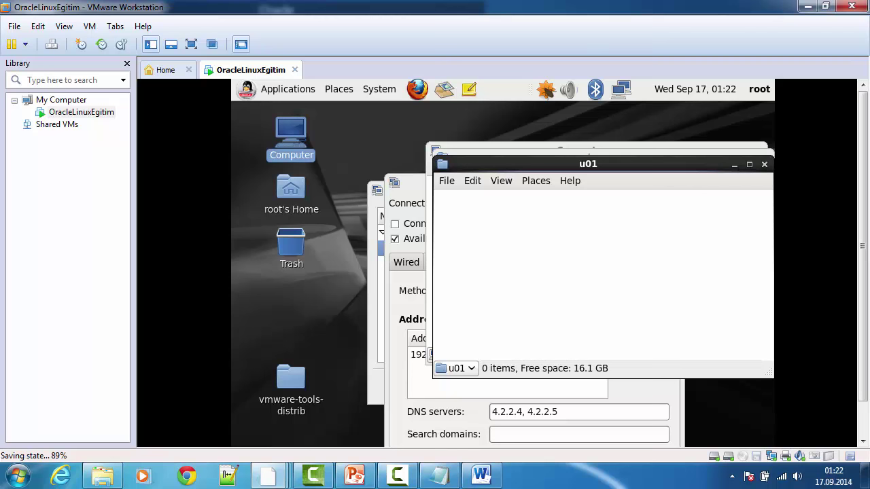
{"action": "left_click", "coordinate": [764, 164]}
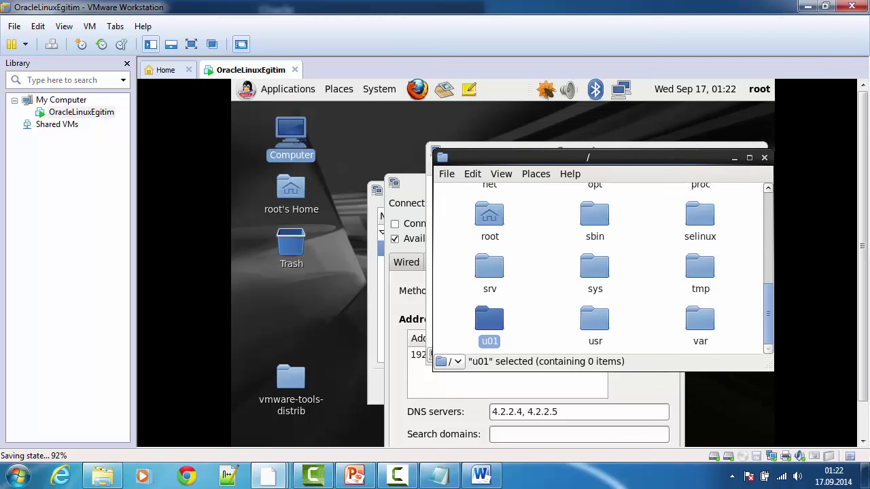
{"action": "left_click", "coordinate": [90, 26]}
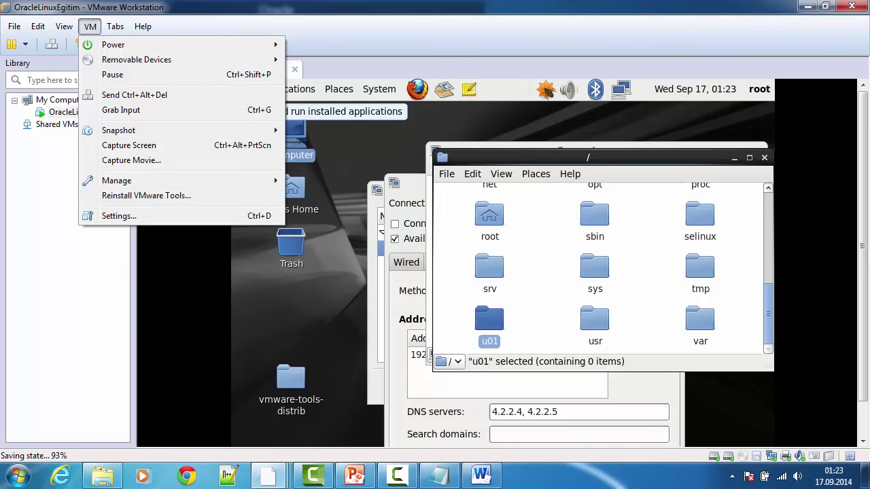
{"action": "left_click", "coordinate": [146, 195]}
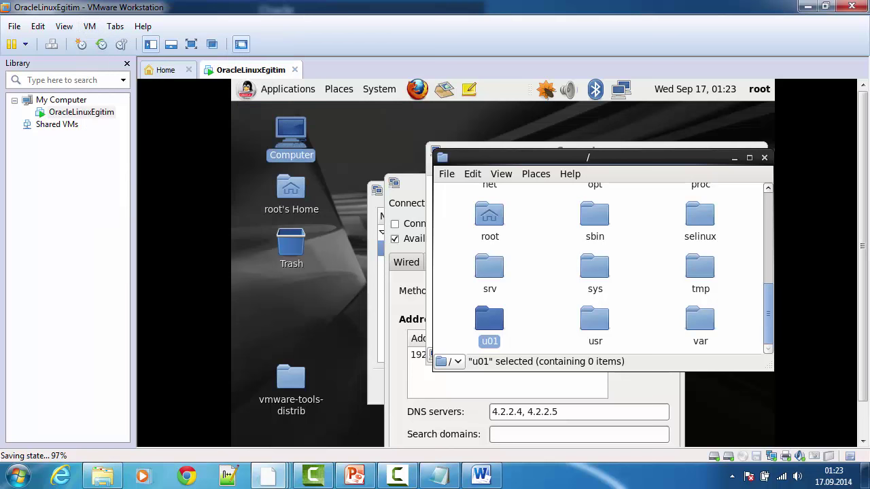